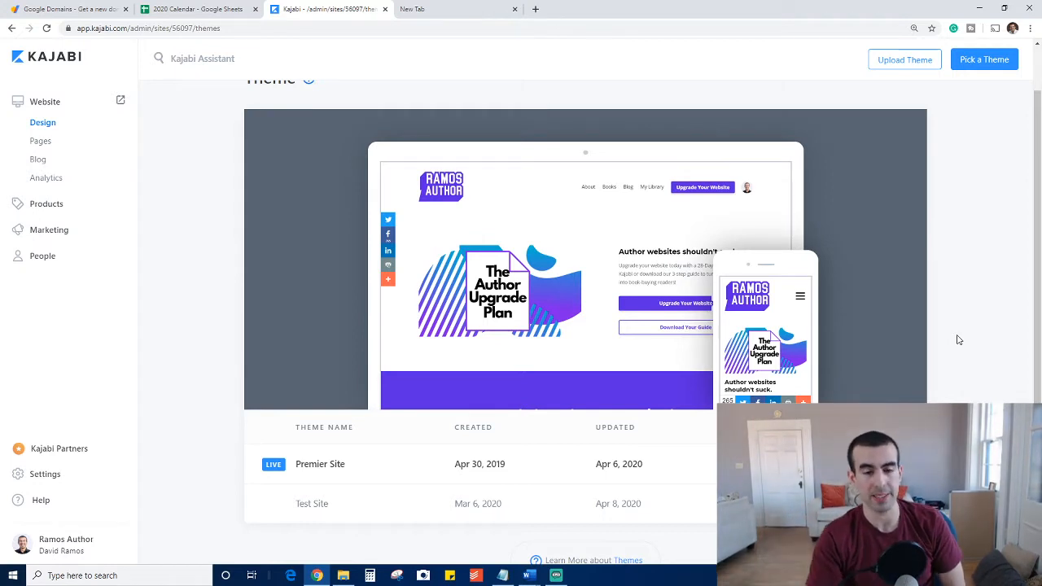
Open the Test Site theme for customization.
mouse_move(577, 291)
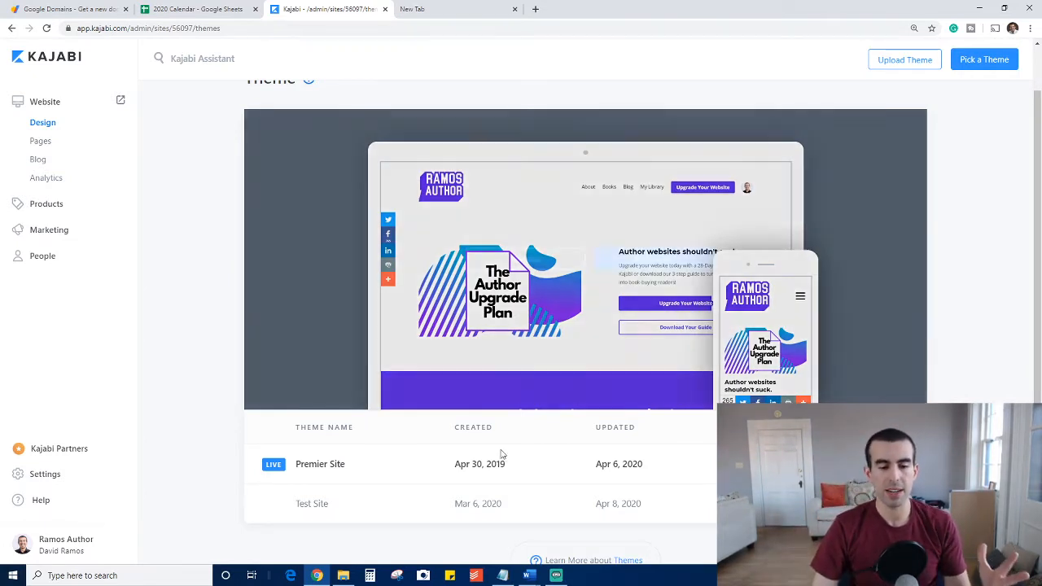
scroll(314, 481, "down", 1)
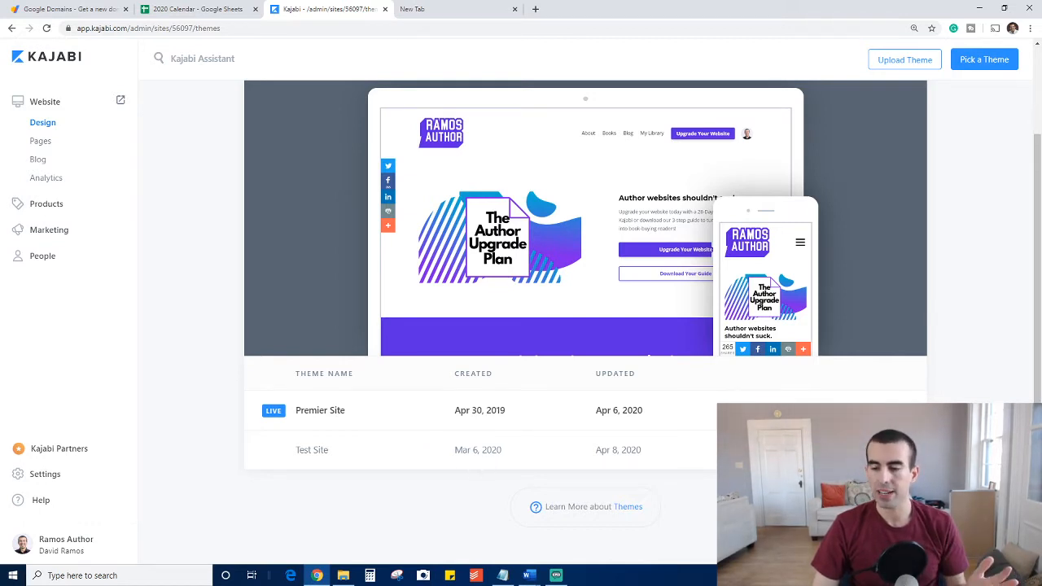
left_click(844, 451)
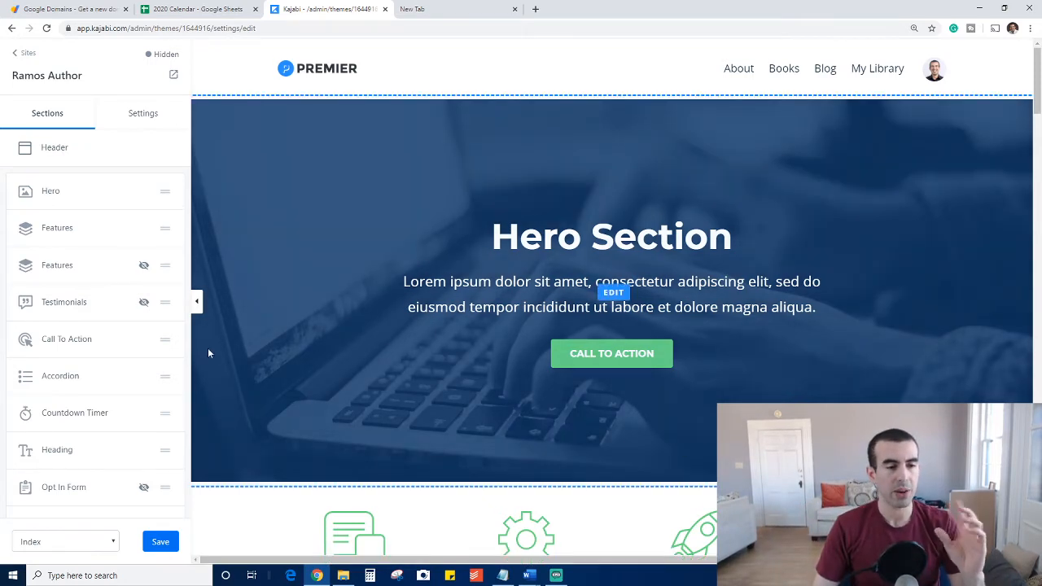
Delete the hidden Features, Testimonials and Opt In Form sections from the home page.
scroll(208, 352, "down", 3)
scroll(193, 361, "up", 3)
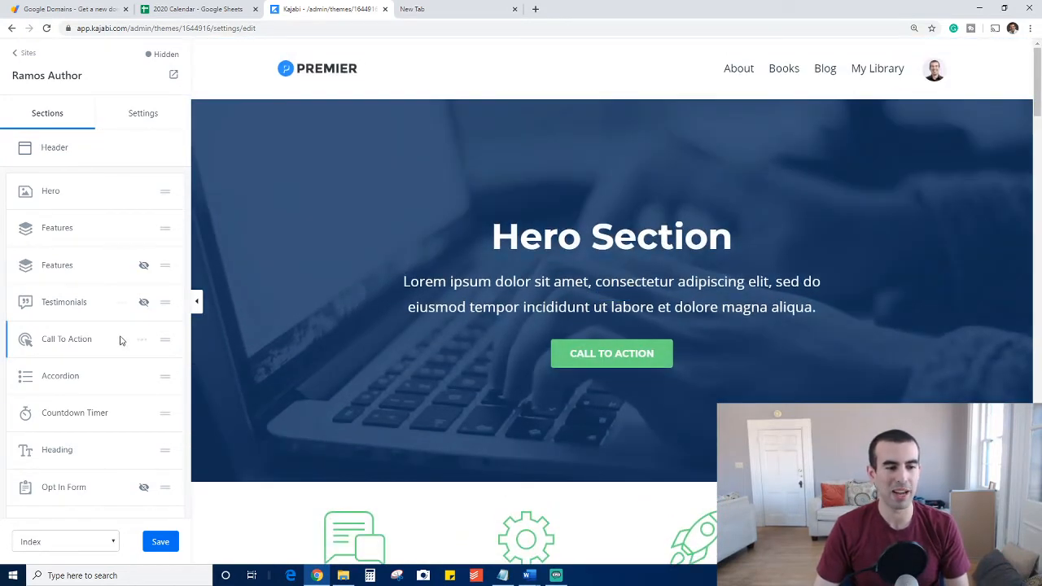
left_click(122, 265)
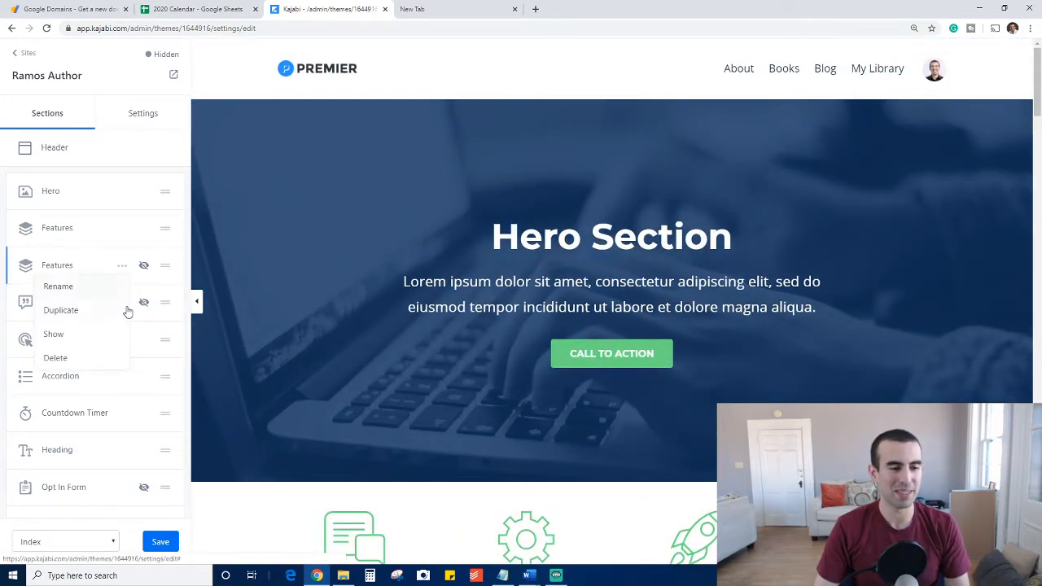
left_click(77, 357)
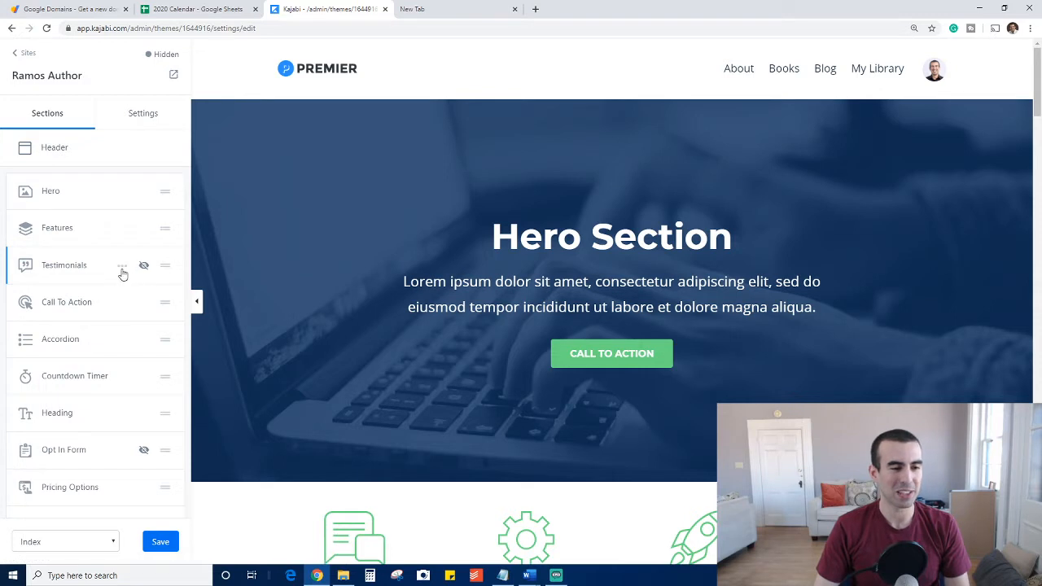
left_click(122, 265)
left_click(114, 356)
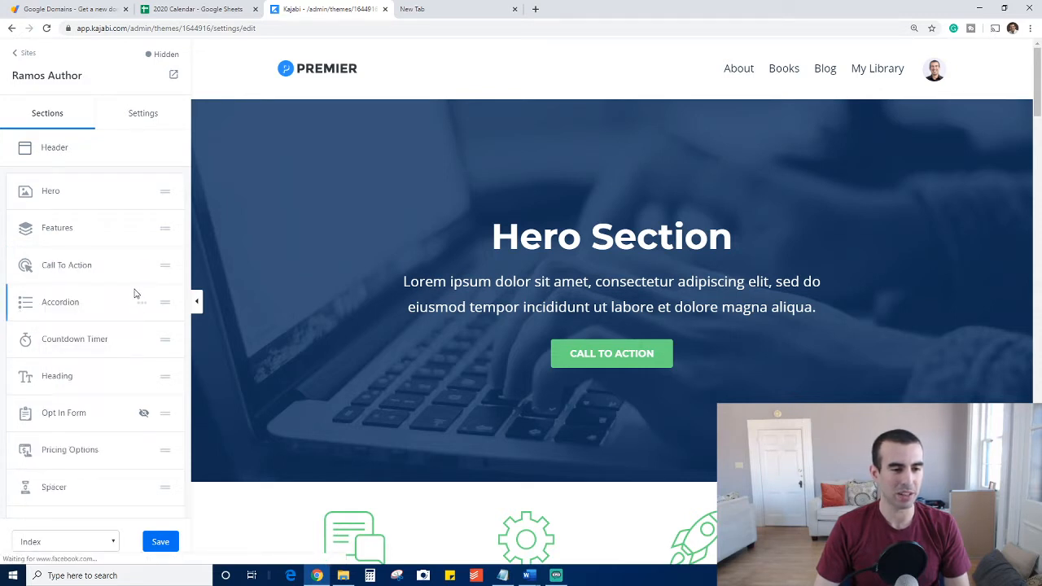
left_click(122, 414)
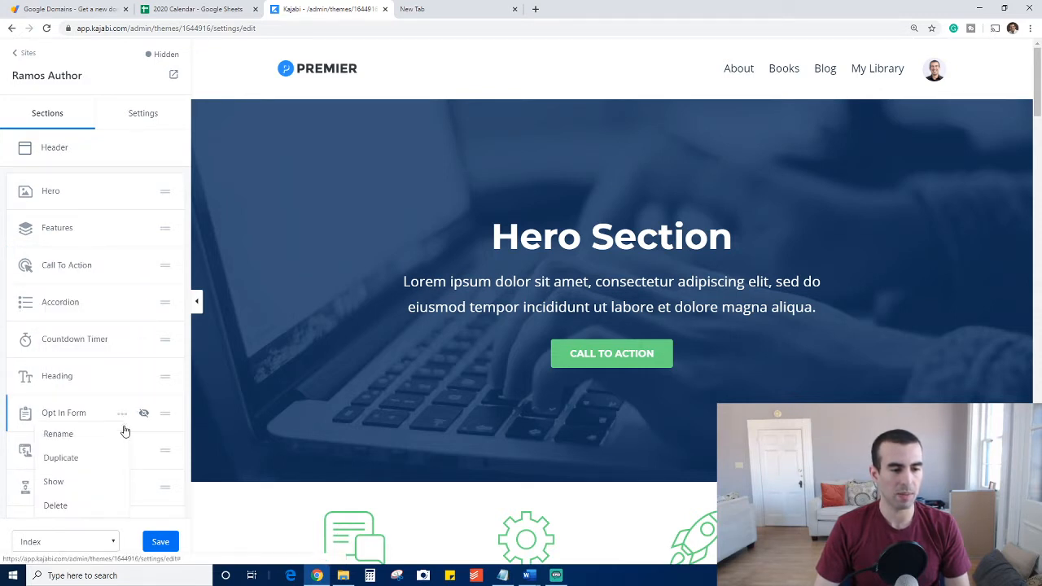
left_click(86, 502)
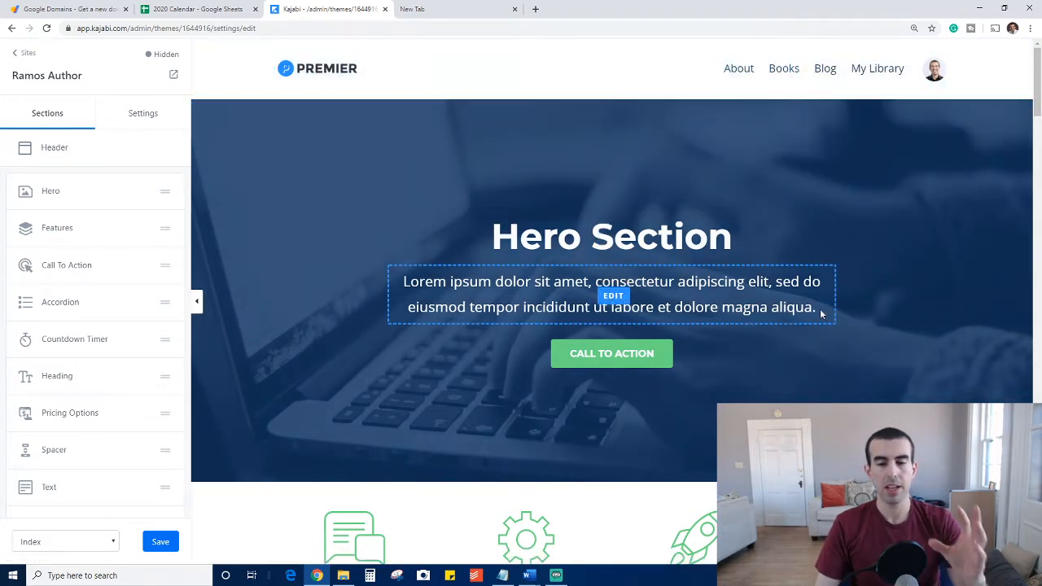
Look over the benefits and sign-up areas of the page preview and the list of theme-wide settings.
scroll(735, 353, "down", 4)
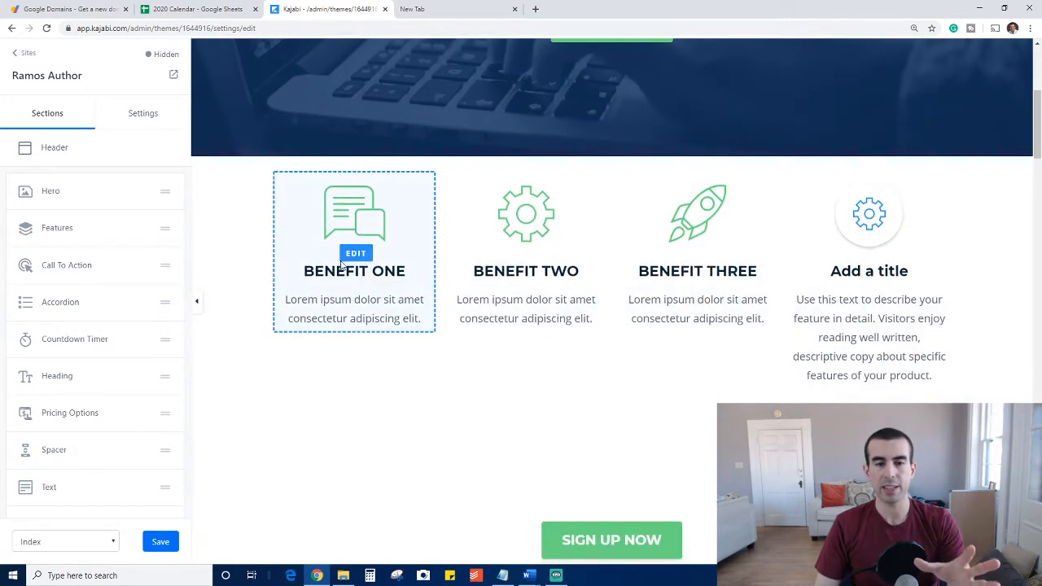
scroll(735, 332, "down", 1)
scroll(735, 332, "down", 1)
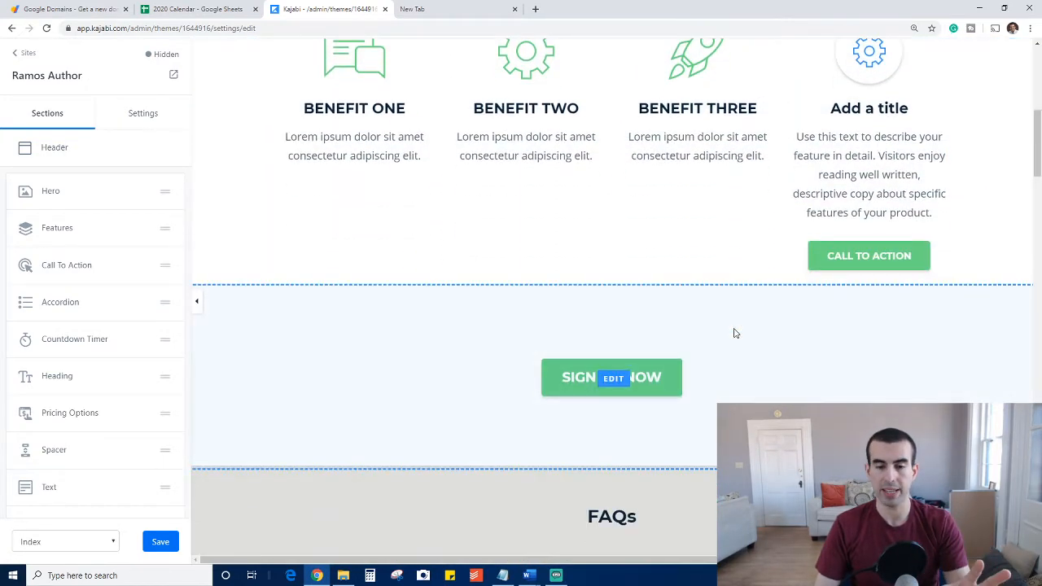
scroll(602, 226, "up", 3)
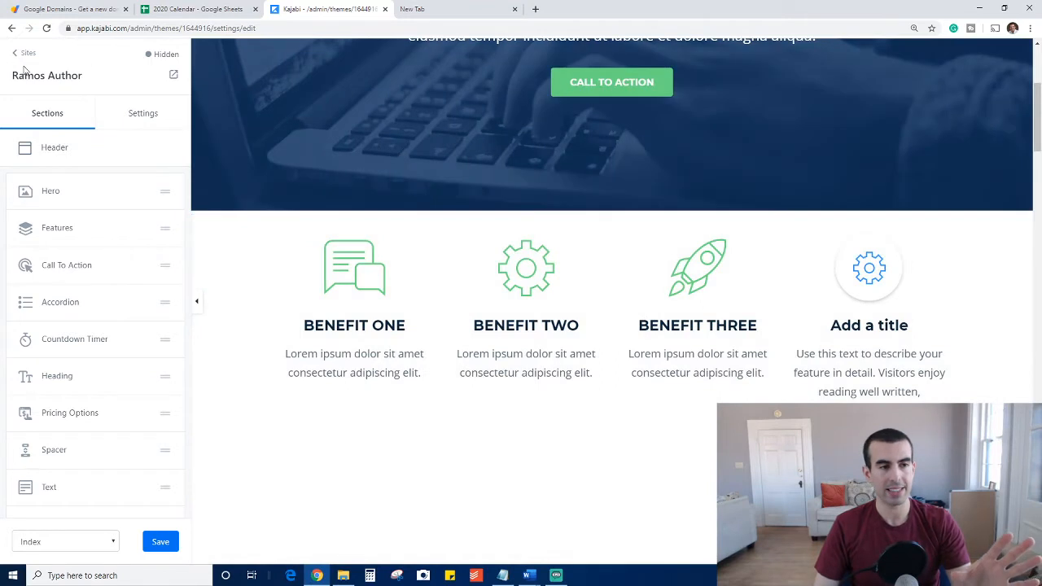
left_click(144, 112)
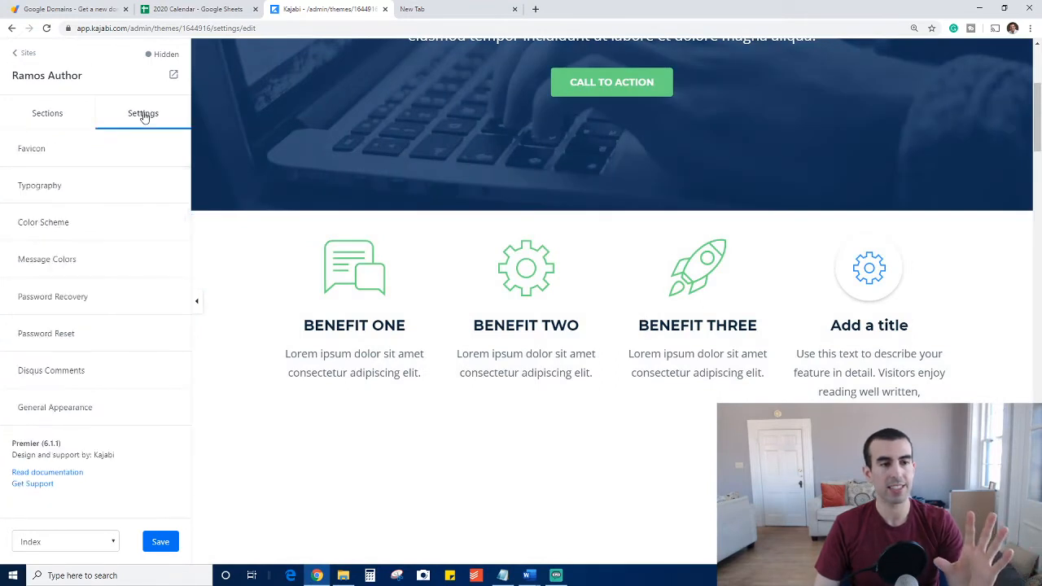
left_click(75, 115)
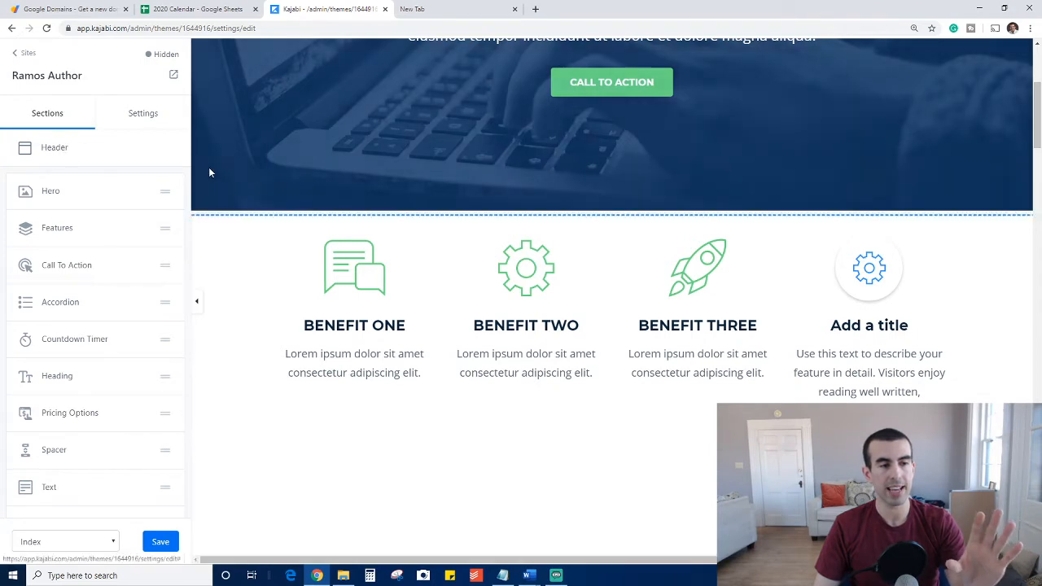
Examine the section list from the header to the two-step opt-in and the page preview down to its footer.
scroll(209, 171, "up", 4)
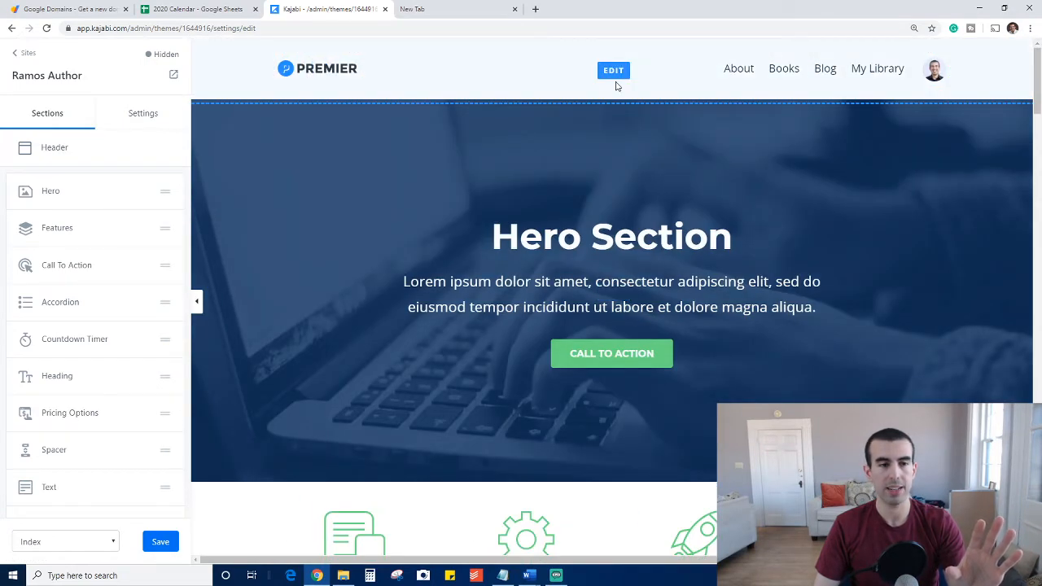
scroll(110, 169, "down", 1)
scroll(109, 169, "down", 1)
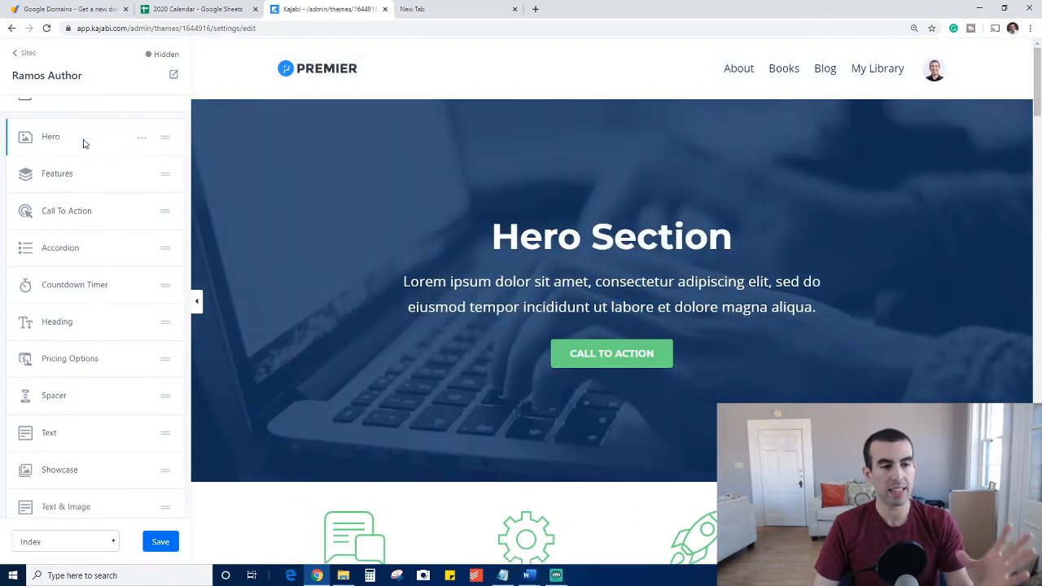
scroll(60, 213, "down", 5)
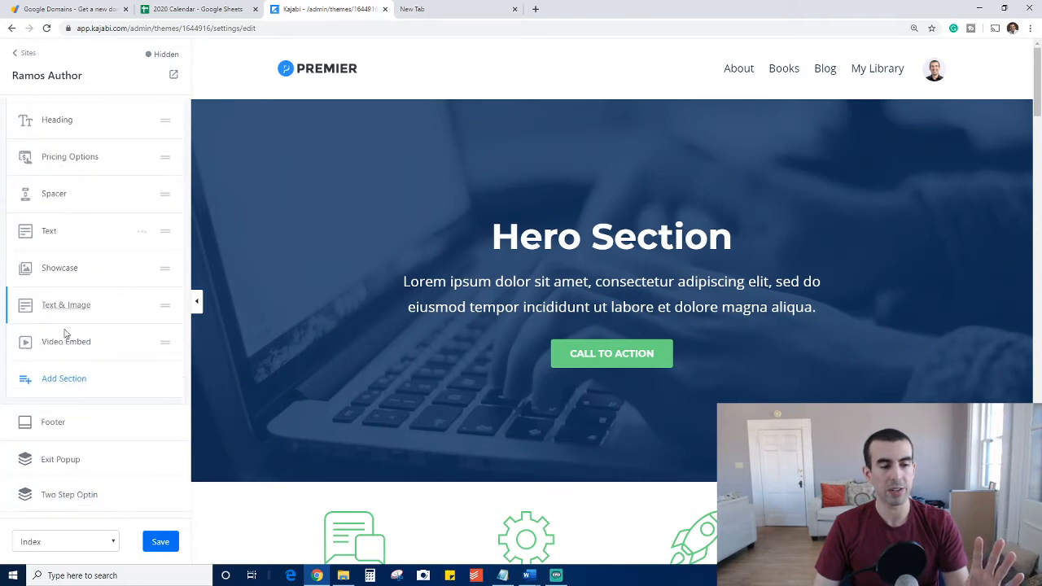
scroll(128, 340, "up", 5)
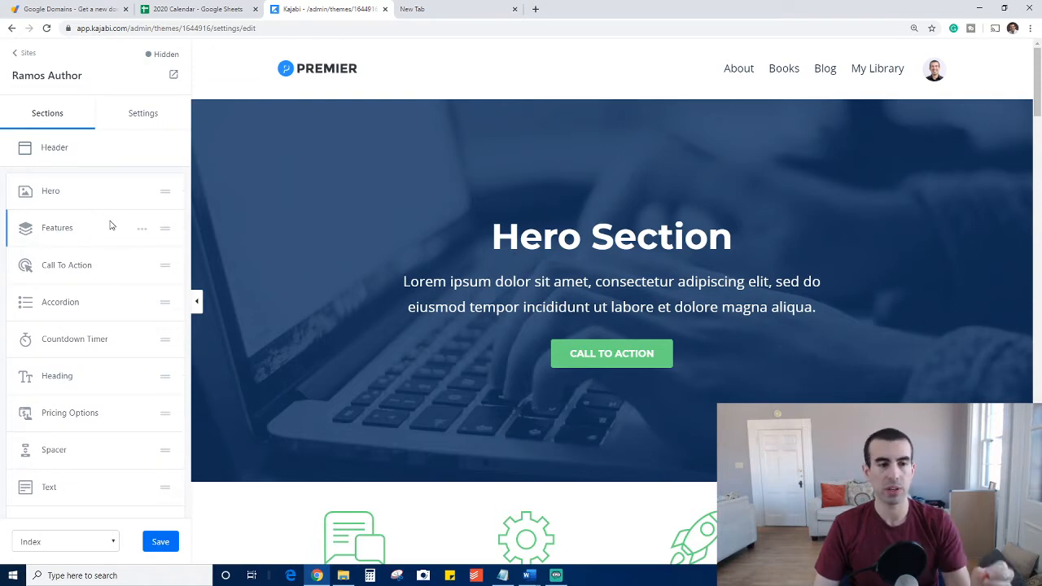
scroll(111, 225, "down", 6)
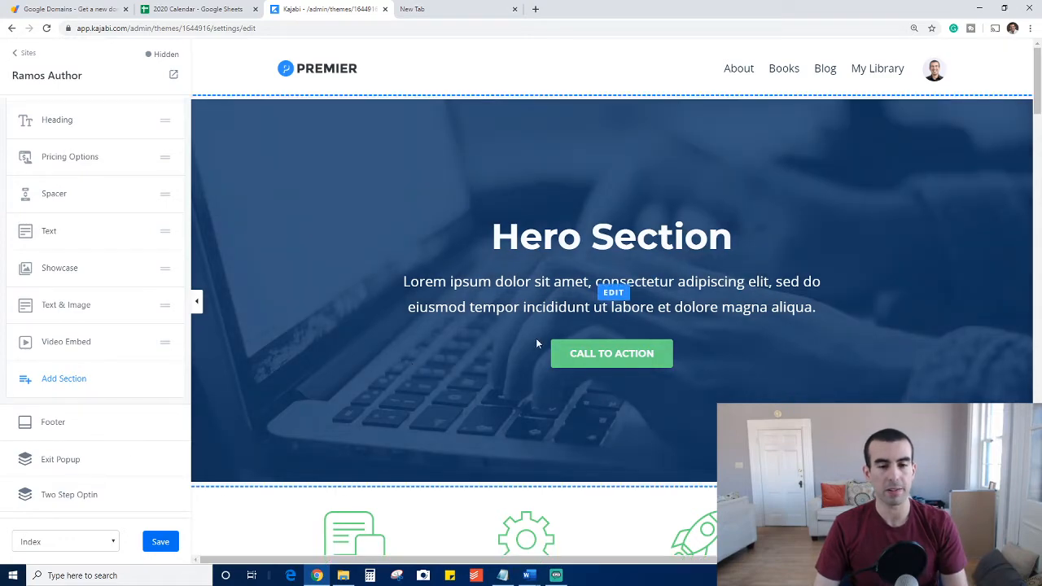
scroll(537, 342, "down", 7)
left_click_drag(1036, 142, 1036, 553)
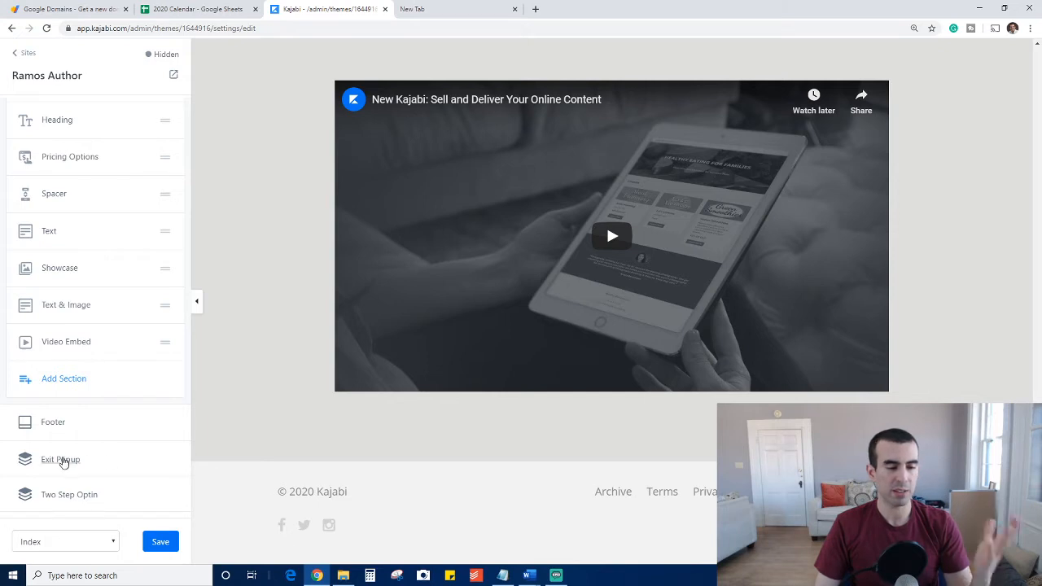
scroll(153, 486, "up", 5)
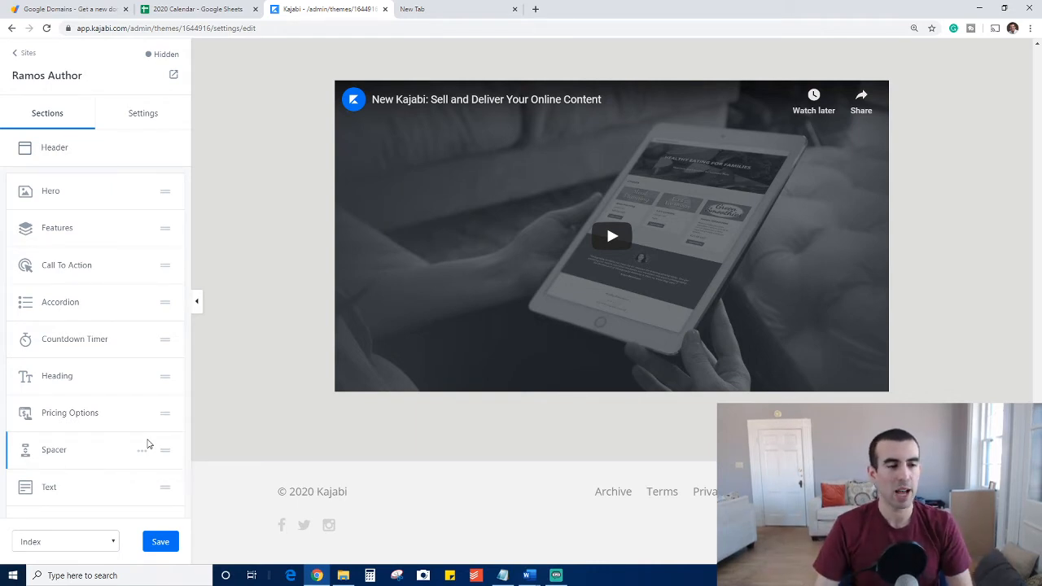
scroll(113, 481, "down", 3)
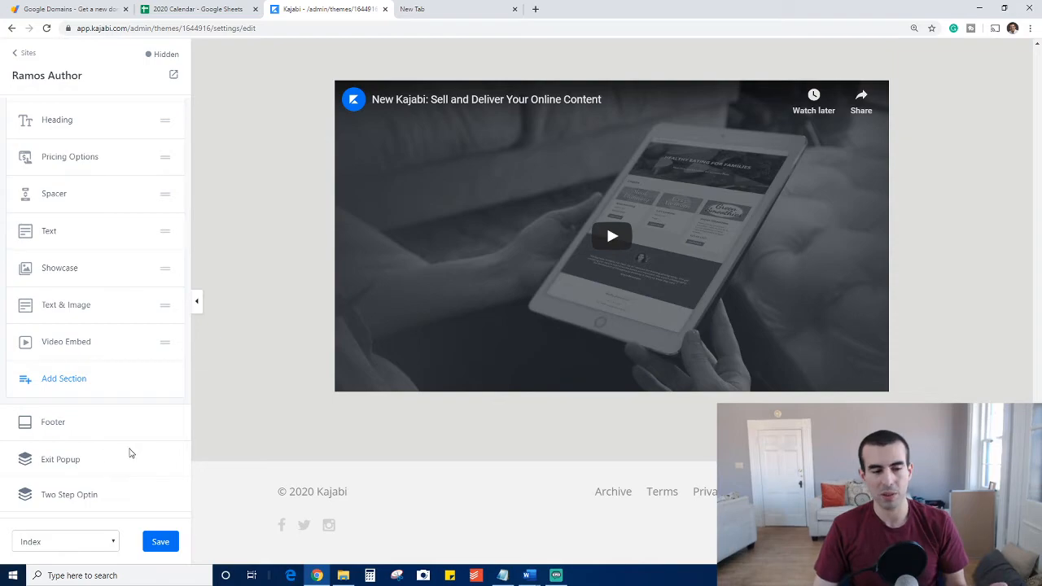
scroll(144, 454, "up", 3)
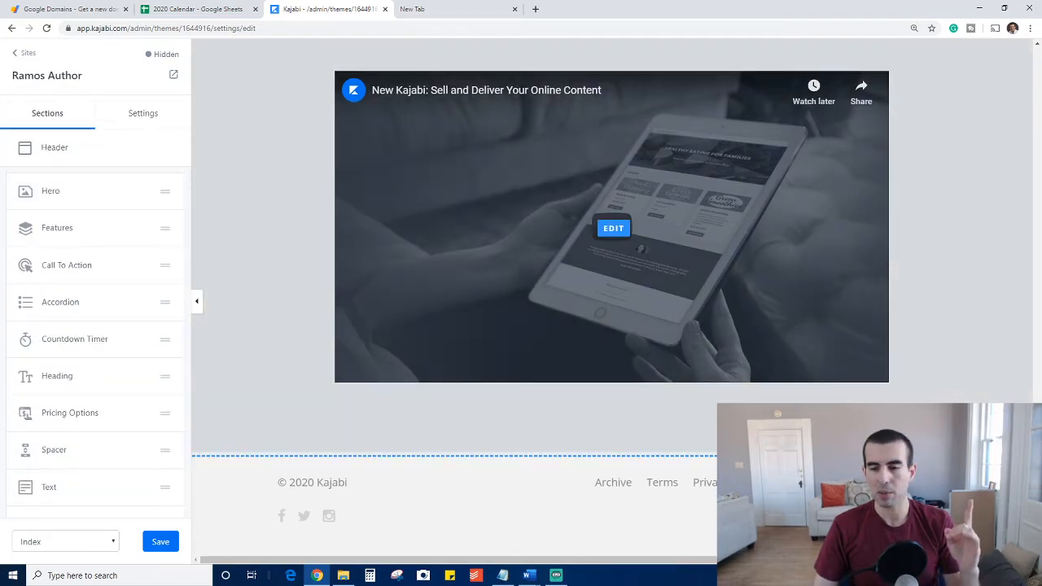
scroll(200, 431, "up", 5)
scroll(611, 301, "up", 15)
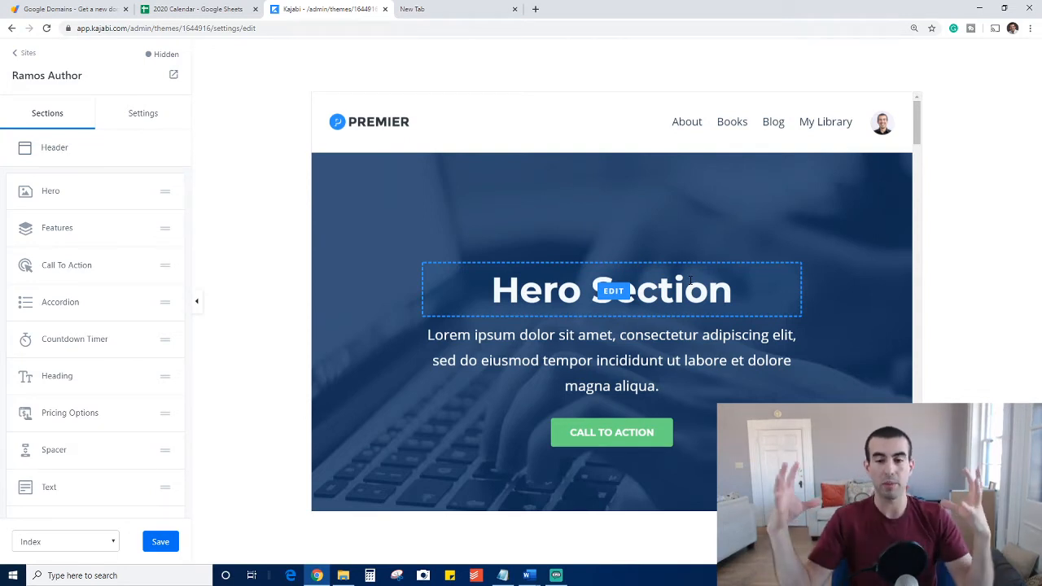
Preview the home page at tablet and phone sizes and check how the hero and benefits stack on mobile.
left_click(977, 542)
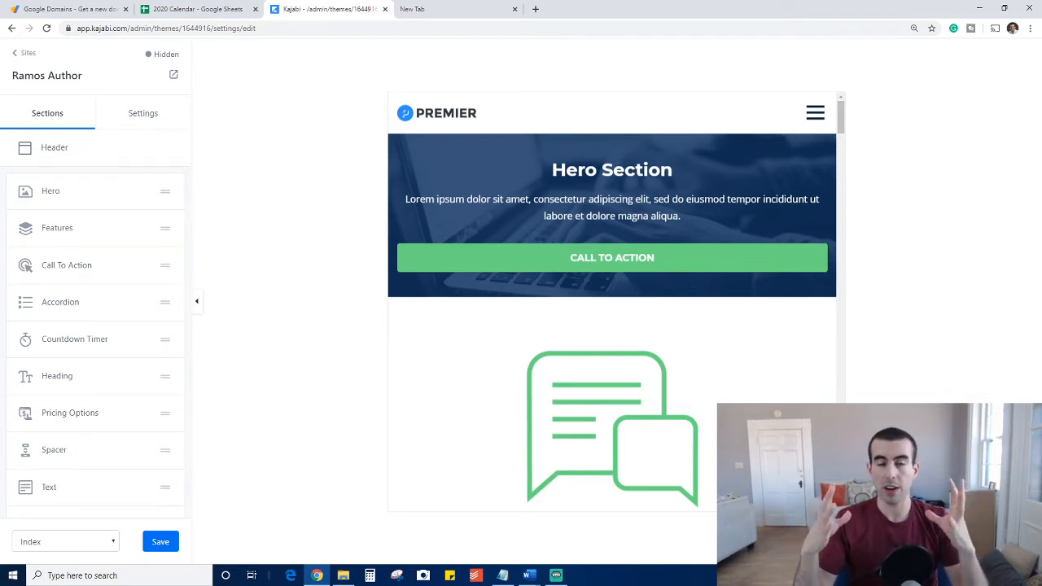
left_click(1013, 542)
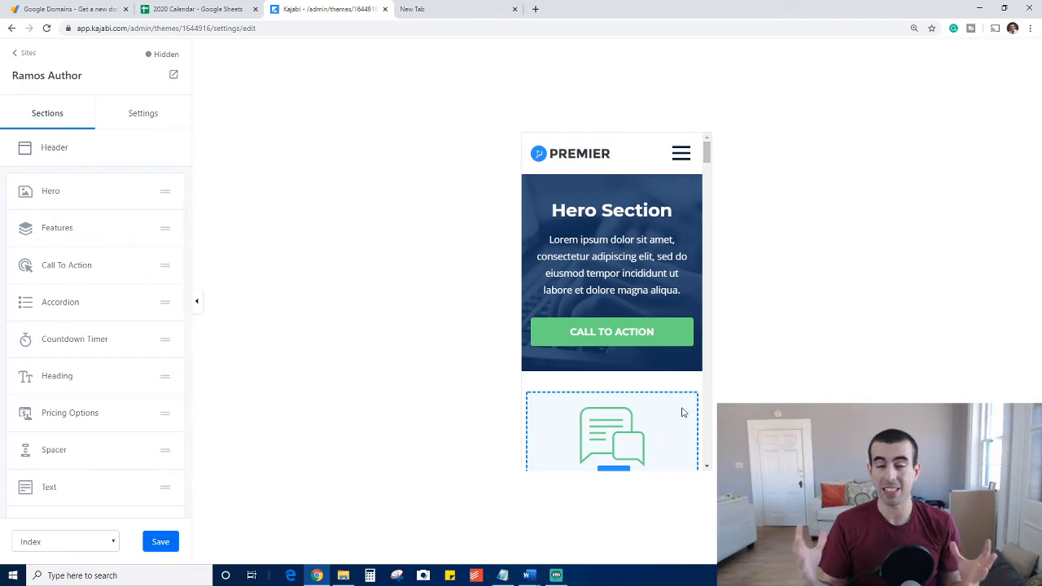
scroll(633, 305, "down", 15)
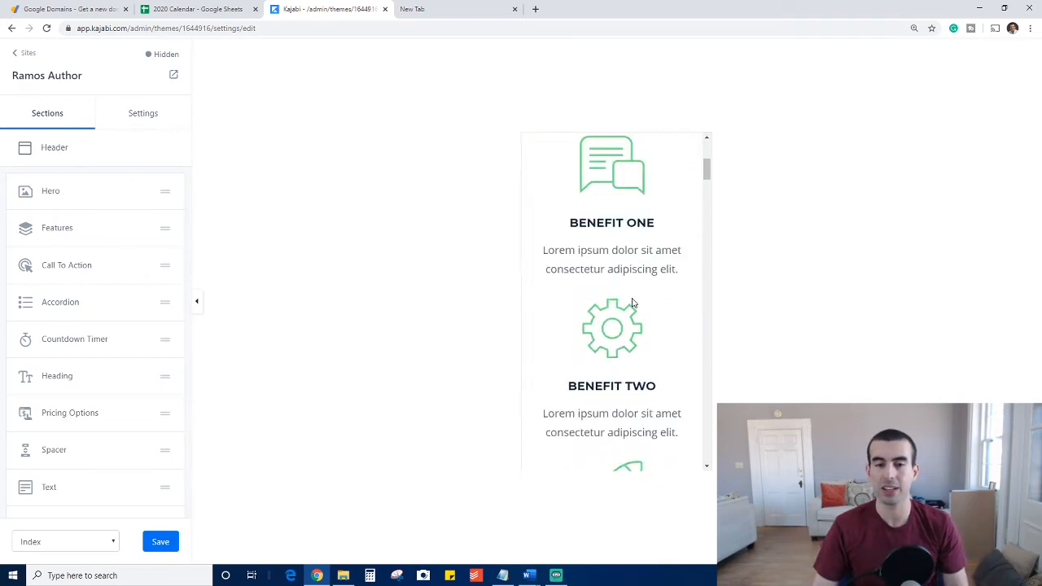
scroll(632, 316, "up", 15)
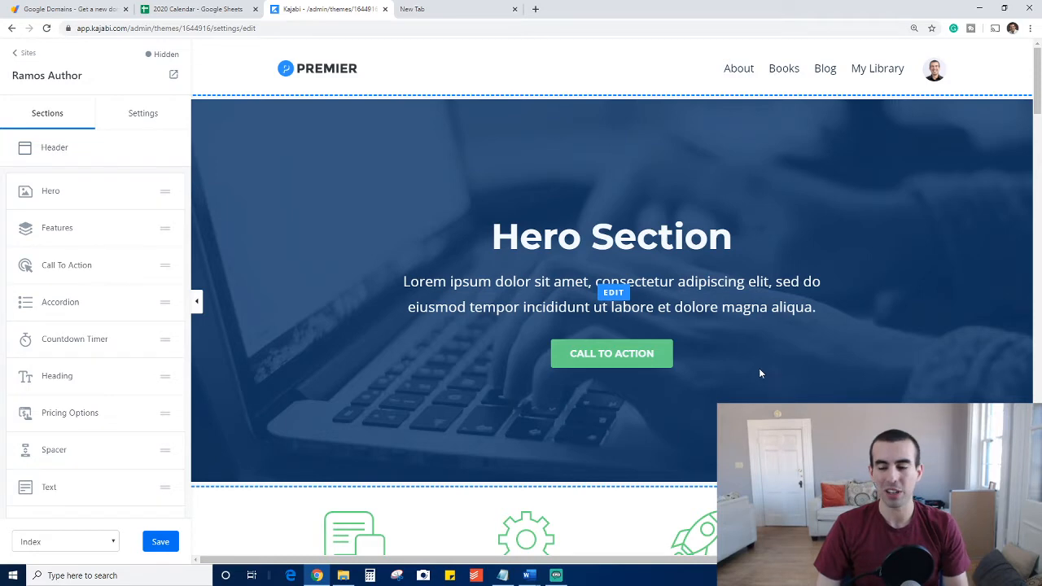
Delete the Accordion and Countdown Timer sections from the home page.
scroll(139, 391, "down", 5)
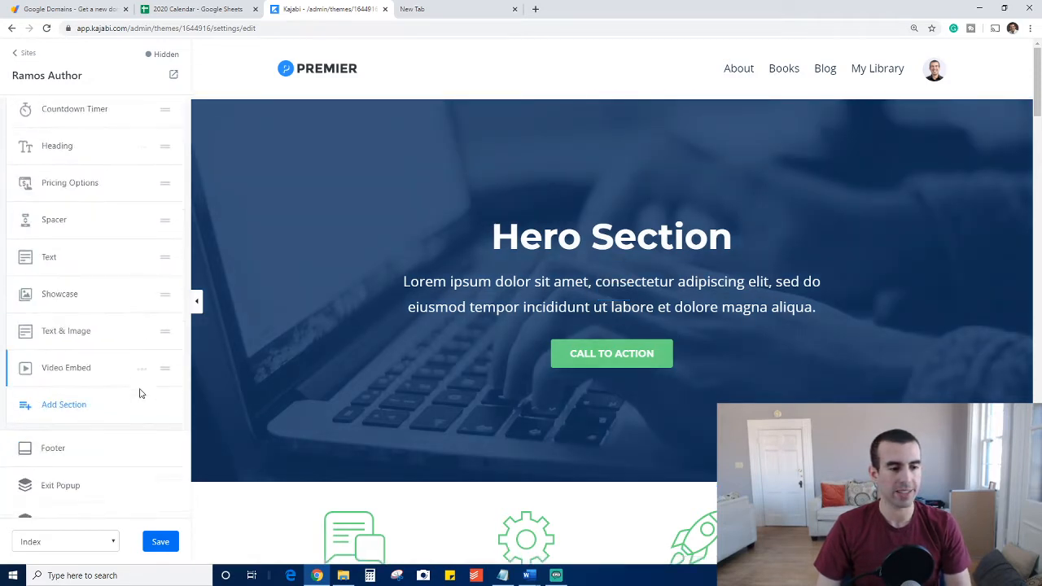
scroll(138, 395, "up", 5)
scroll(101, 258, "down", 1)
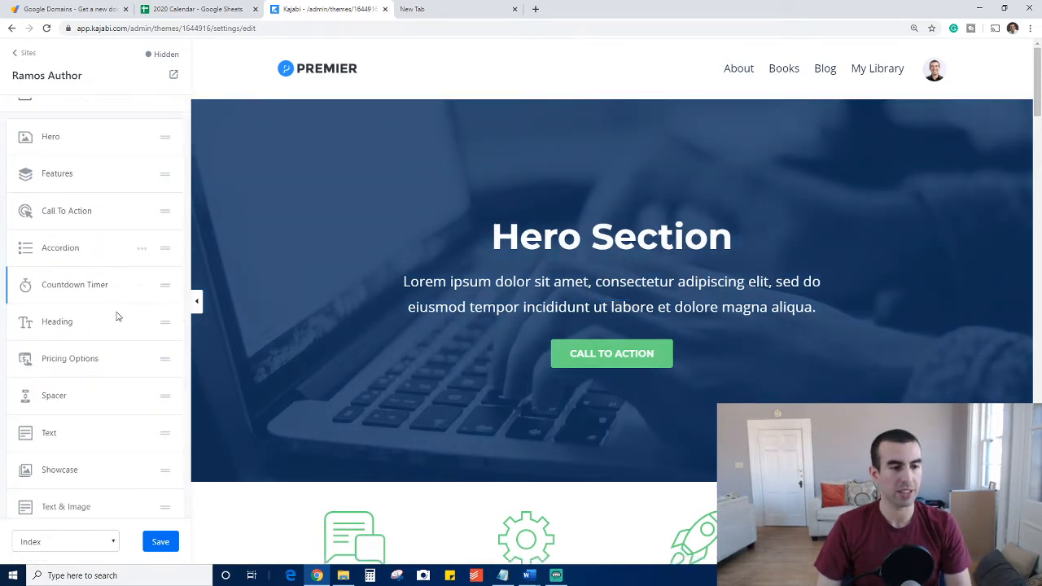
scroll(111, 431, "down", 3)
scroll(99, 407, "up", 5)
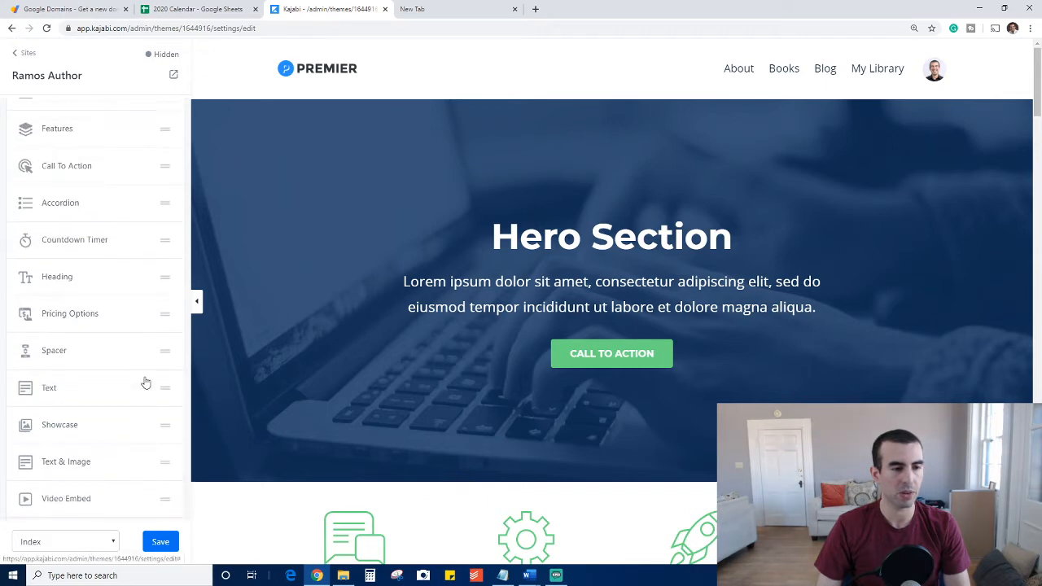
left_click(142, 263)
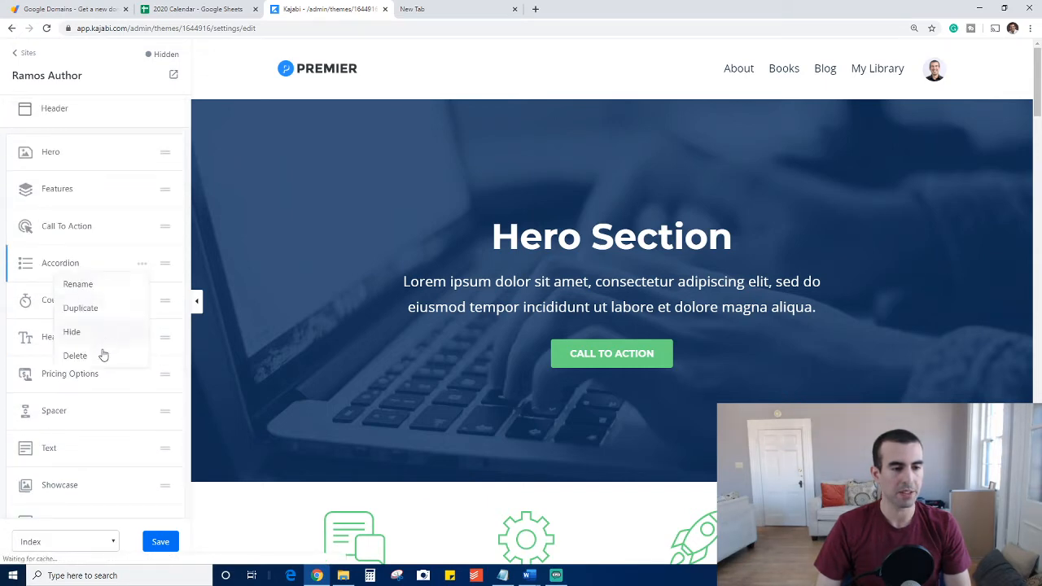
left_click(75, 356)
left_click(142, 264)
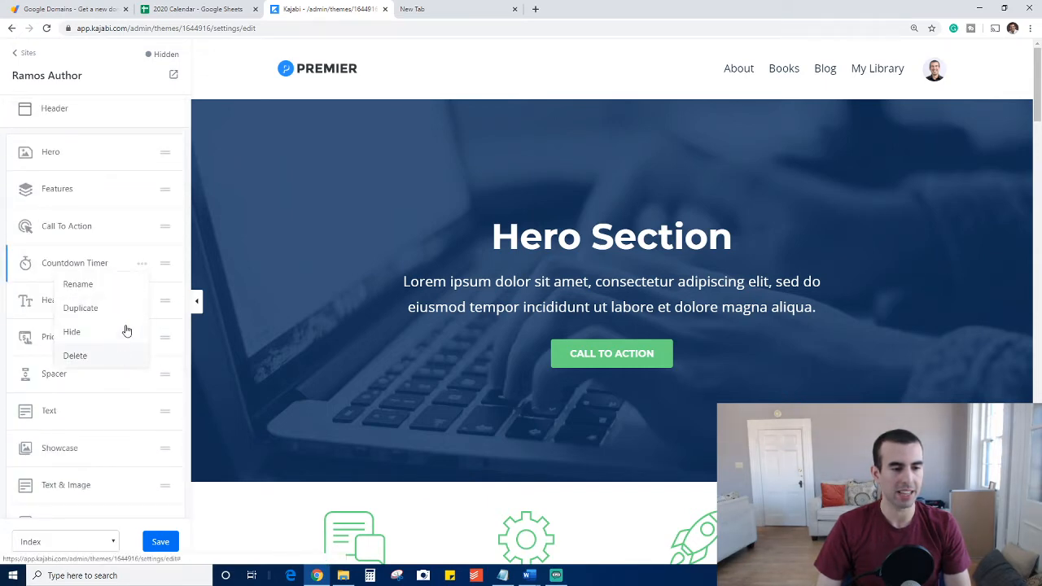
left_click(122, 356)
Delete the Heading and Pricing Options sections from the home page and move the Spacer section below Text.
left_click(142, 264)
left_click(113, 354)
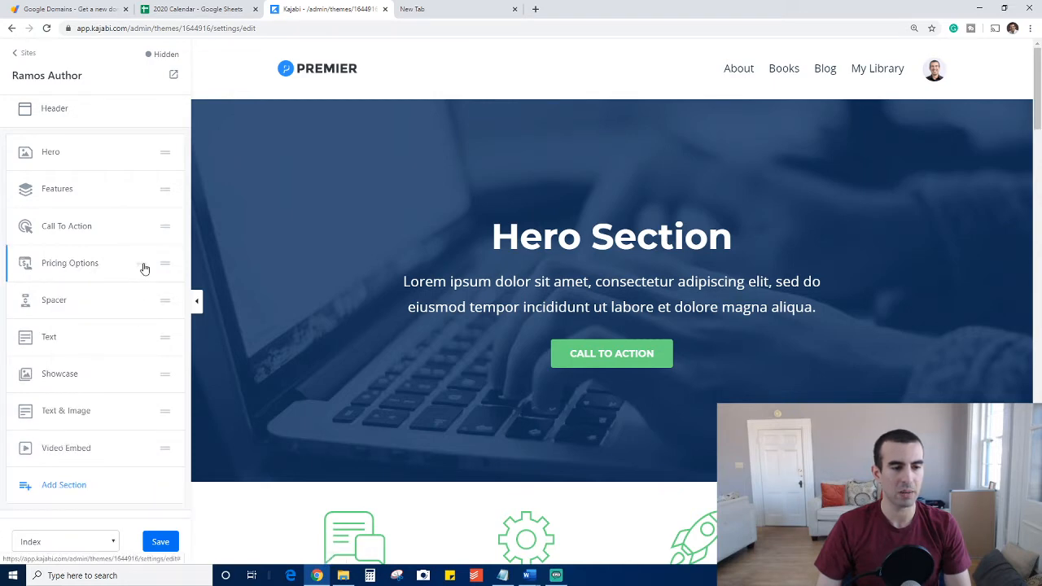
left_click(142, 263)
left_click(118, 356)
left_click(142, 264)
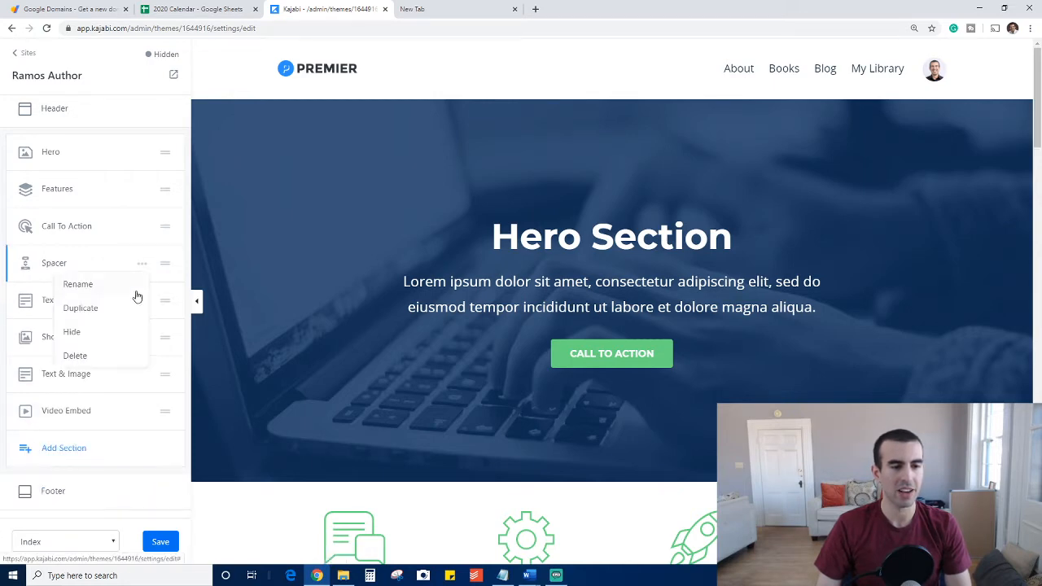
left_click(109, 357)
Look over the top of the page preview and hide the Hero section.
scroll(523, 376, "up", 7)
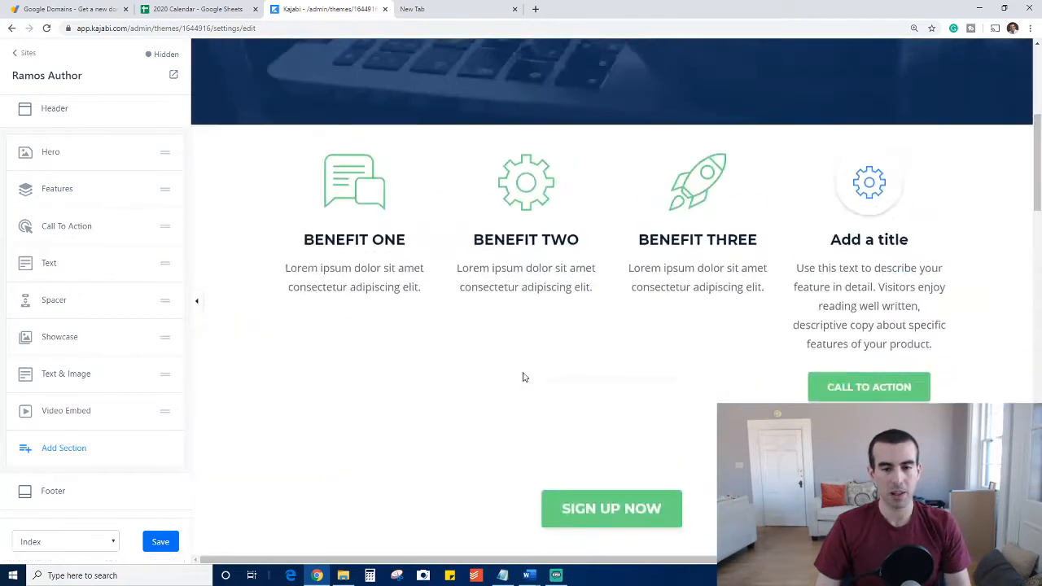
scroll(524, 377, "up", 4)
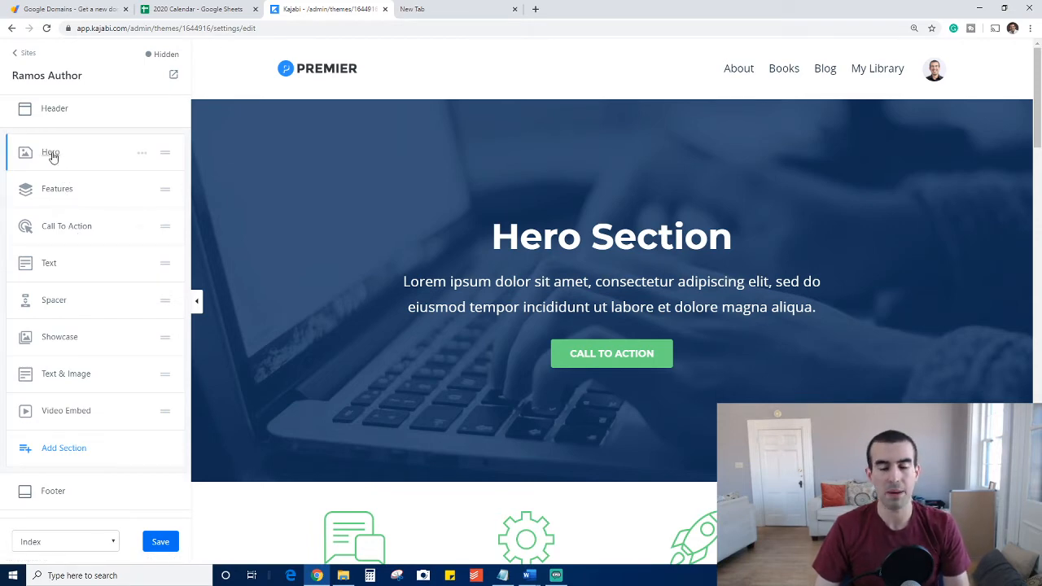
left_click(143, 158)
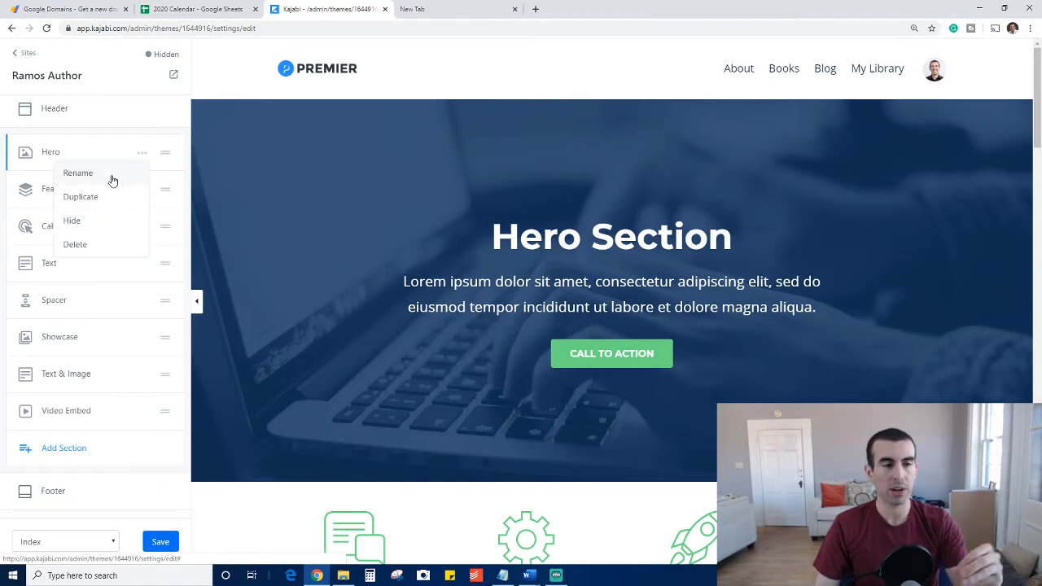
left_click(113, 227)
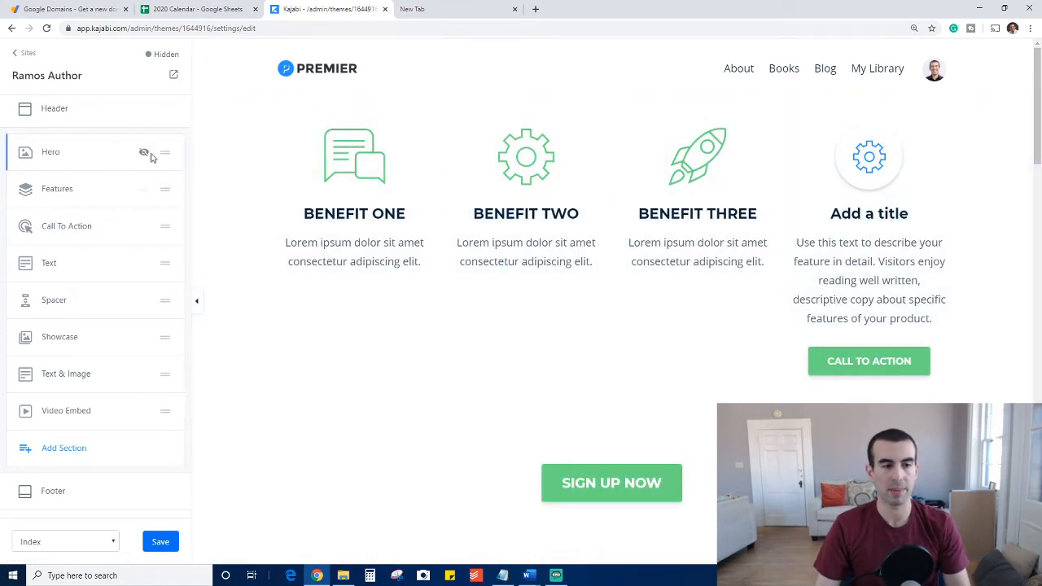
Move the hidden Hero section below Features and unhide it.
left_click(126, 155)
left_click(96, 218)
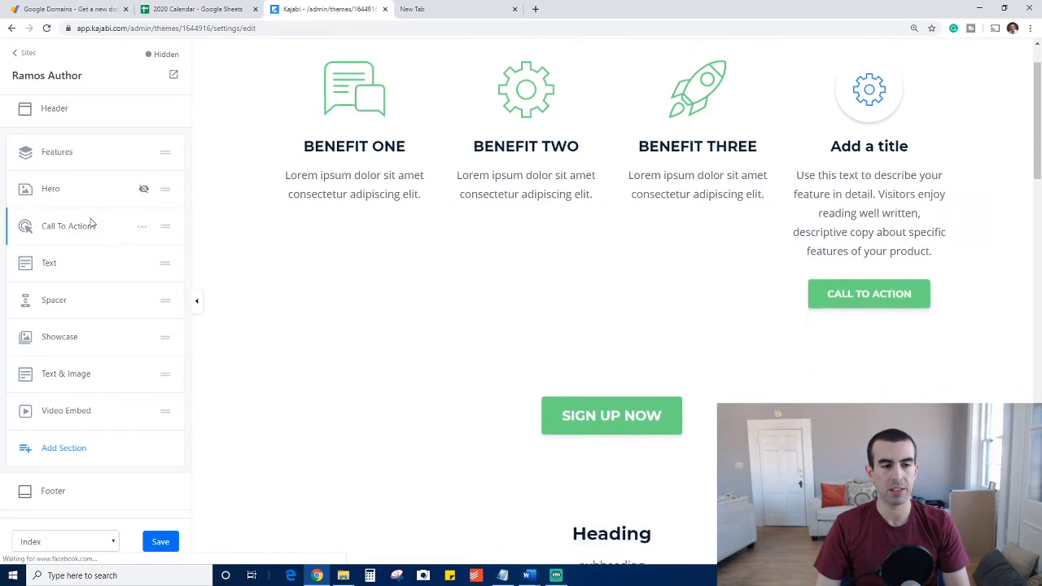
scroll(279, 232, "up", 2)
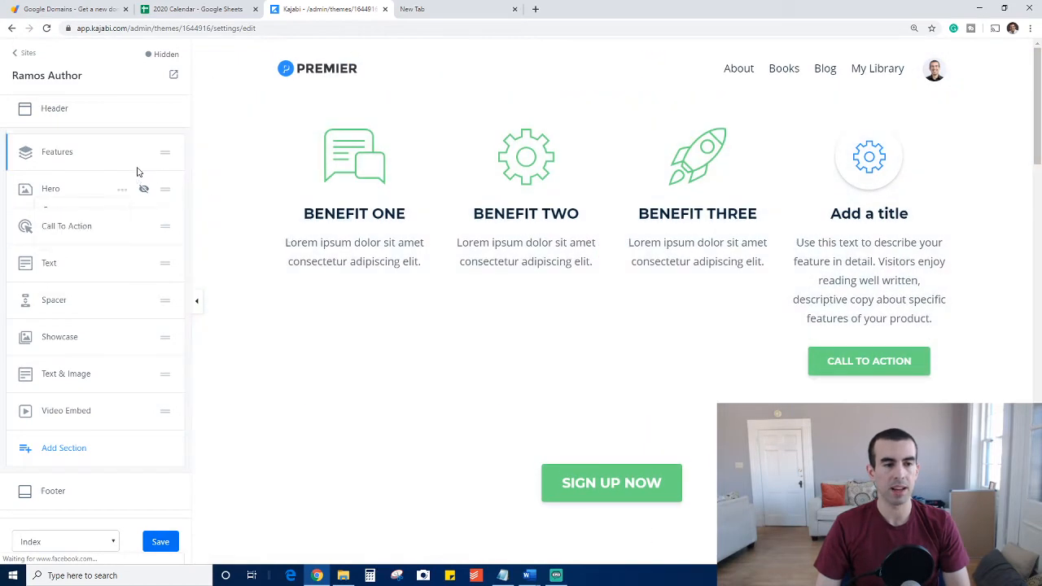
left_click(122, 189)
left_click(61, 255)
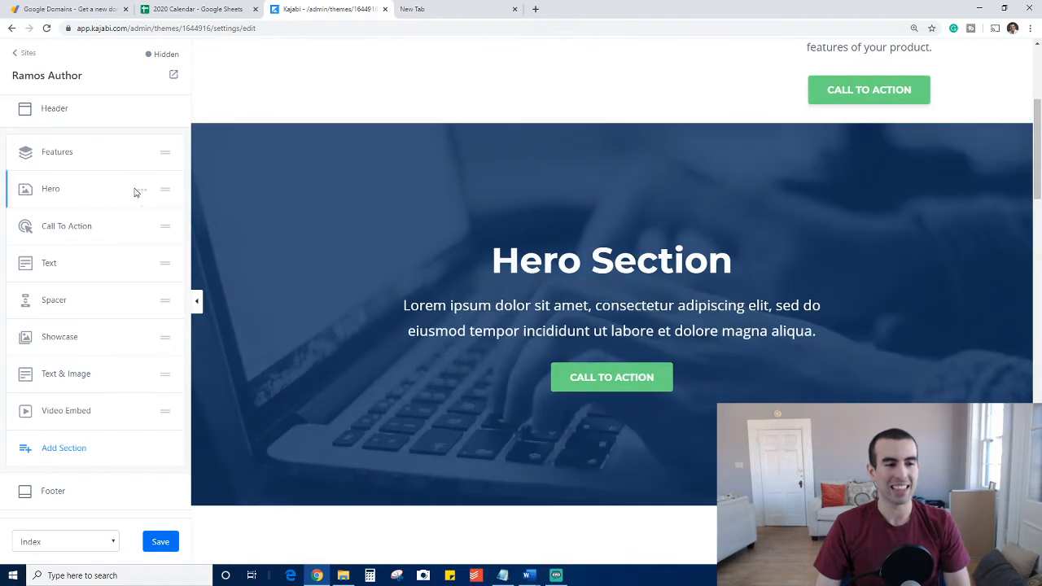
left_click(140, 190)
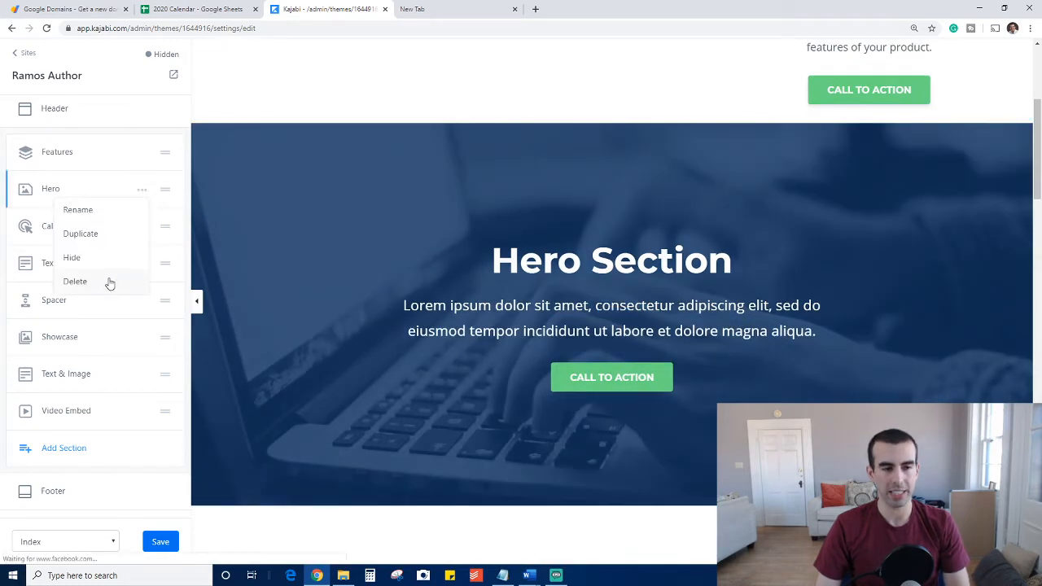
left_click(113, 187)
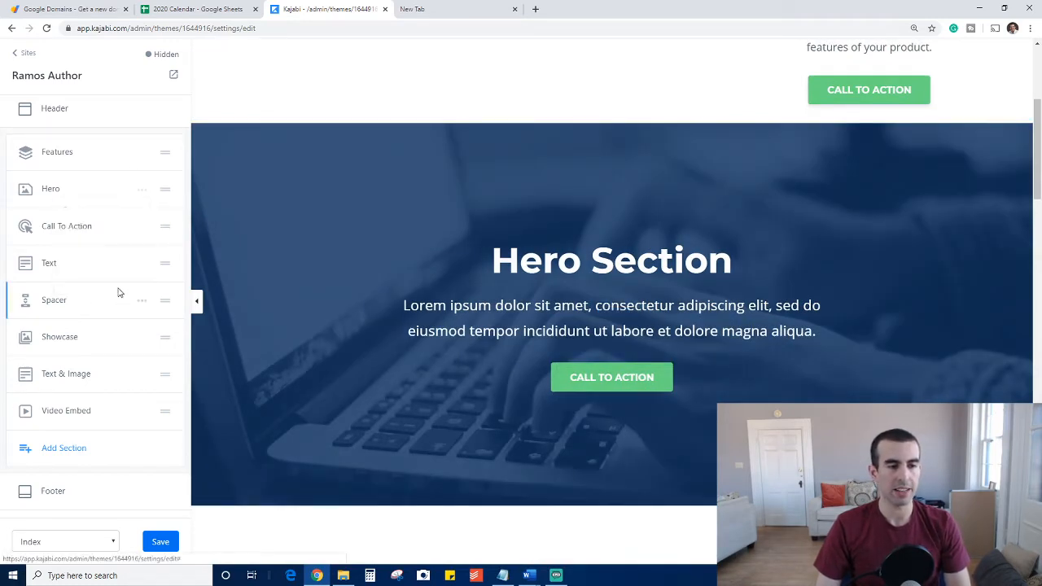
left_click(140, 193)
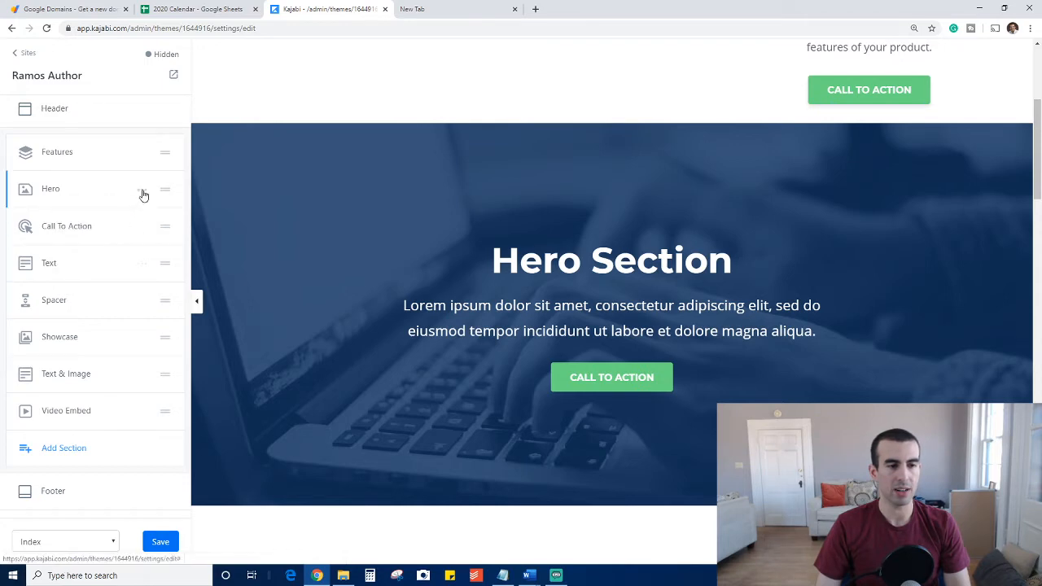
Reorder the Hero section to just below Text and back to first place above Features.
scroll(139, 228, "up", 1)
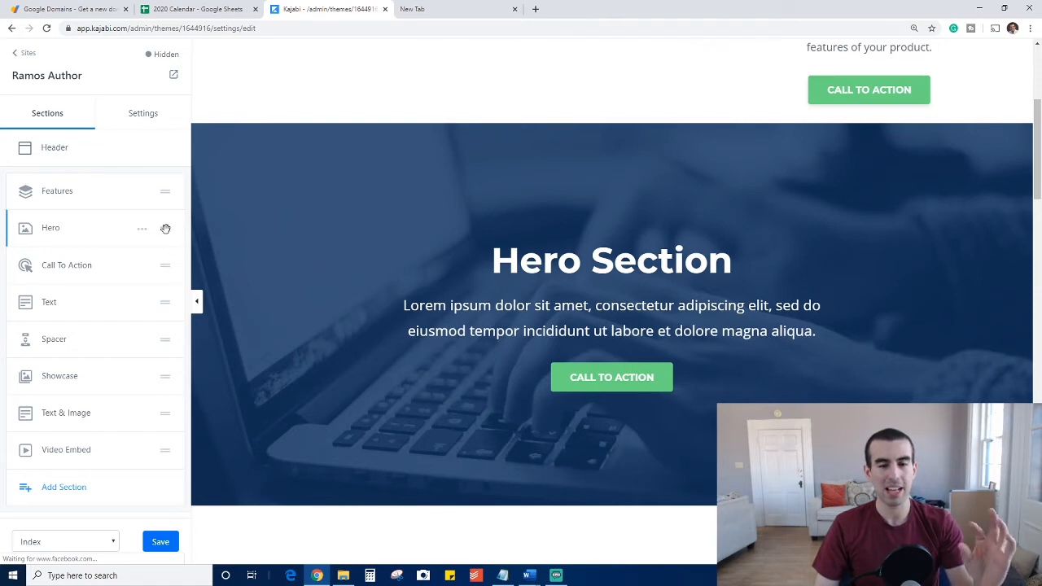
left_click_drag(166, 228, 165, 191)
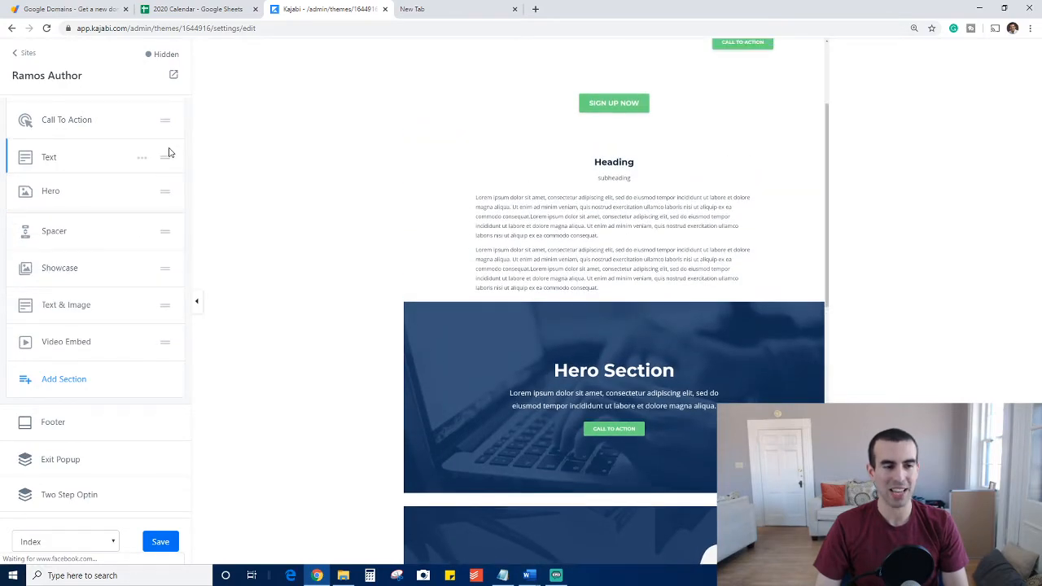
scroll(166, 238, "up", 2)
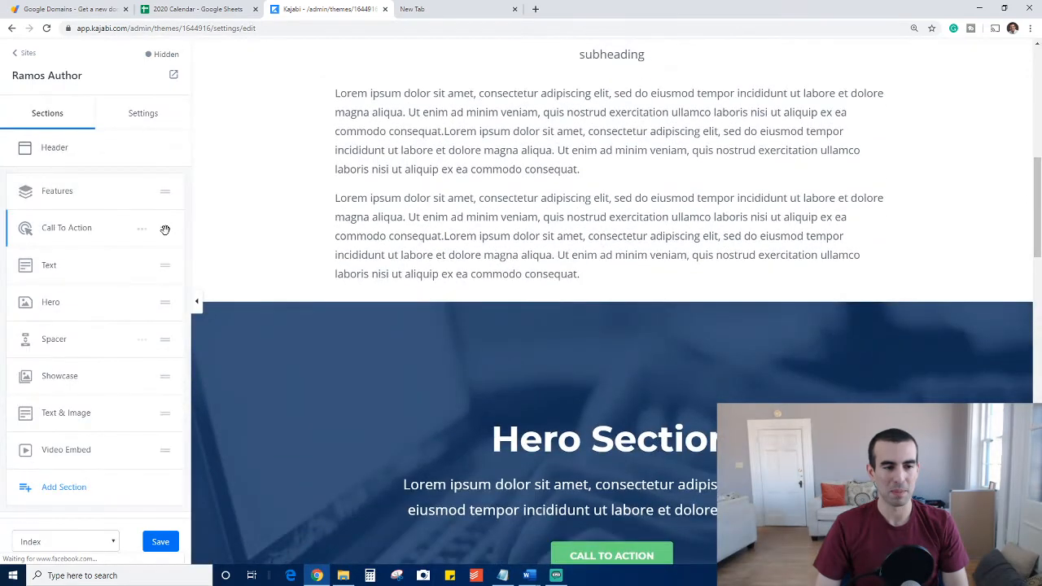
scroll(553, 216, "up", 7)
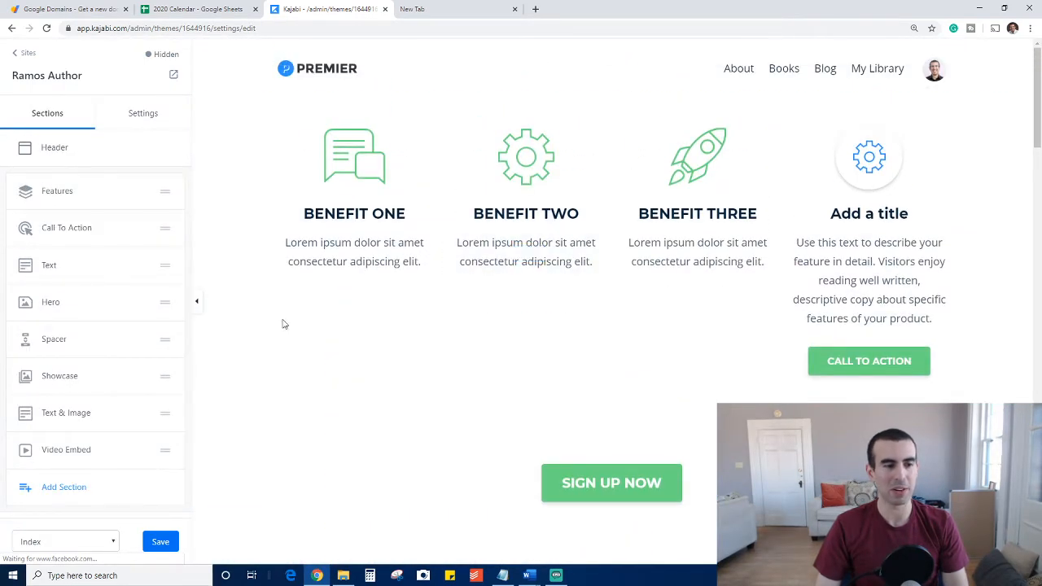
left_click_drag(165, 303, 169, 194)
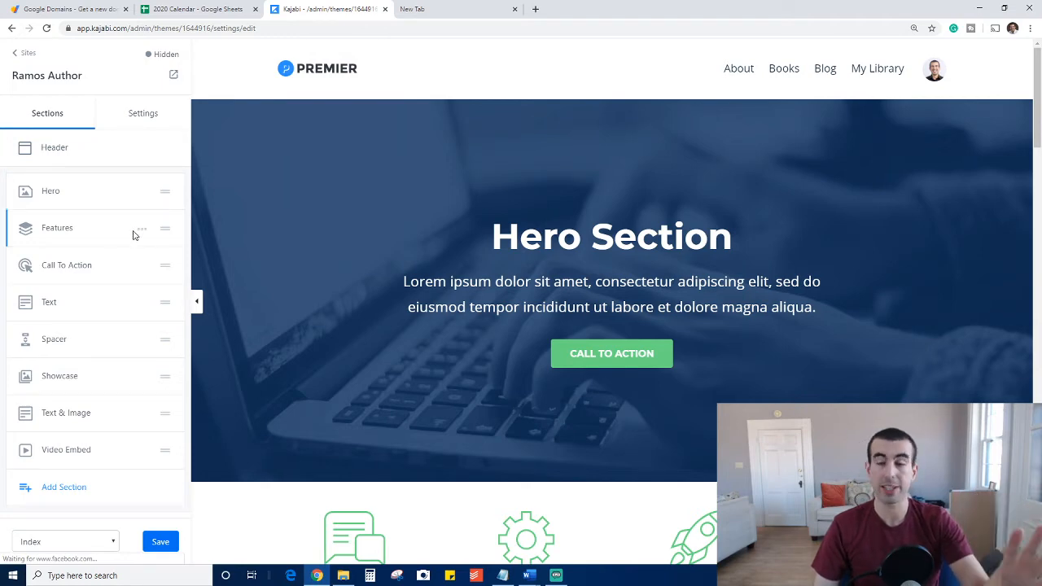
Open the choice of new sections for the home page and browse the available section types.
scroll(118, 276, "down", 1)
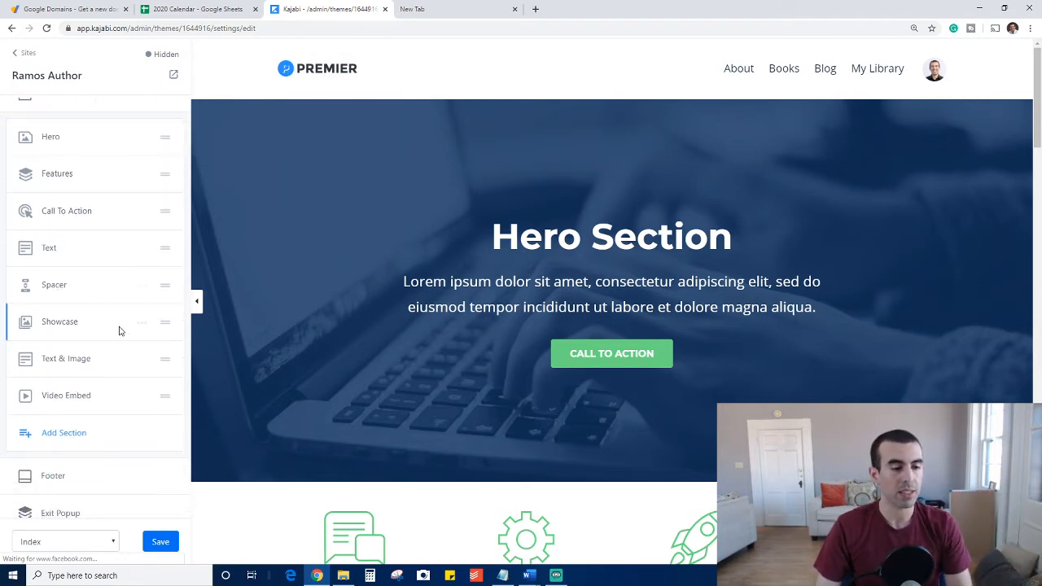
left_click(62, 433)
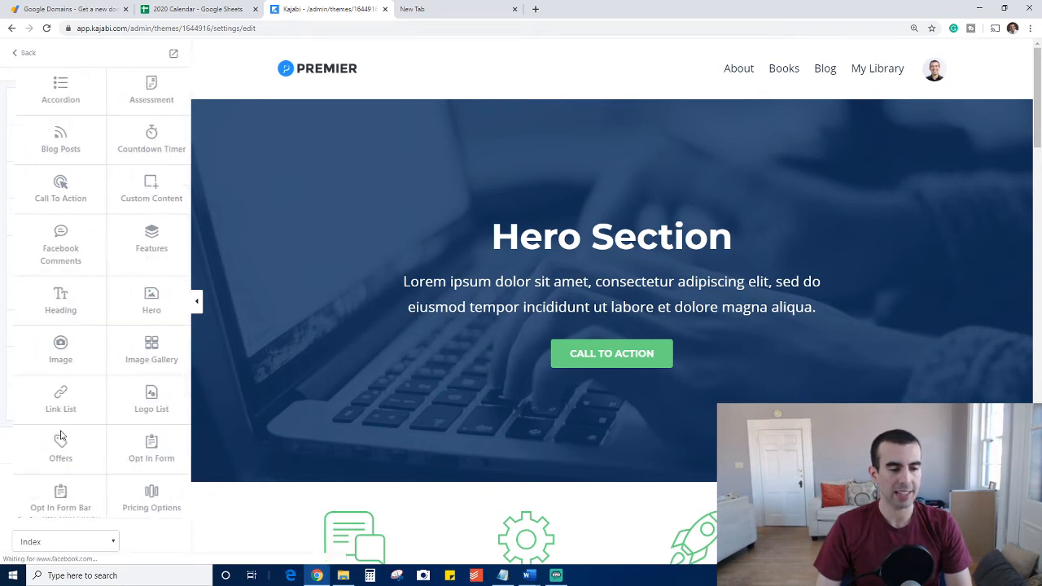
scroll(126, 452, "down", 3)
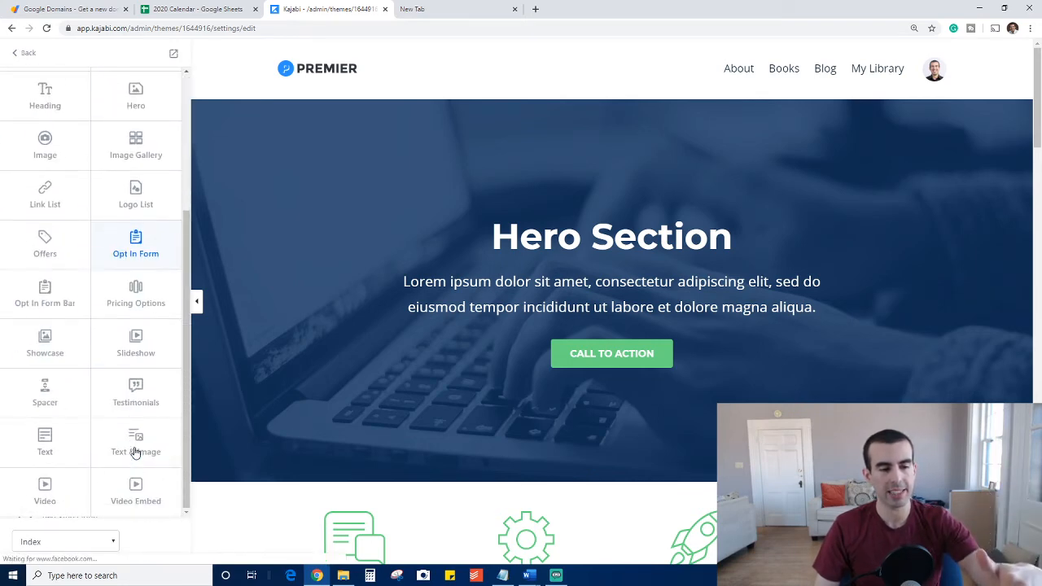
scroll(118, 474, "up", 3)
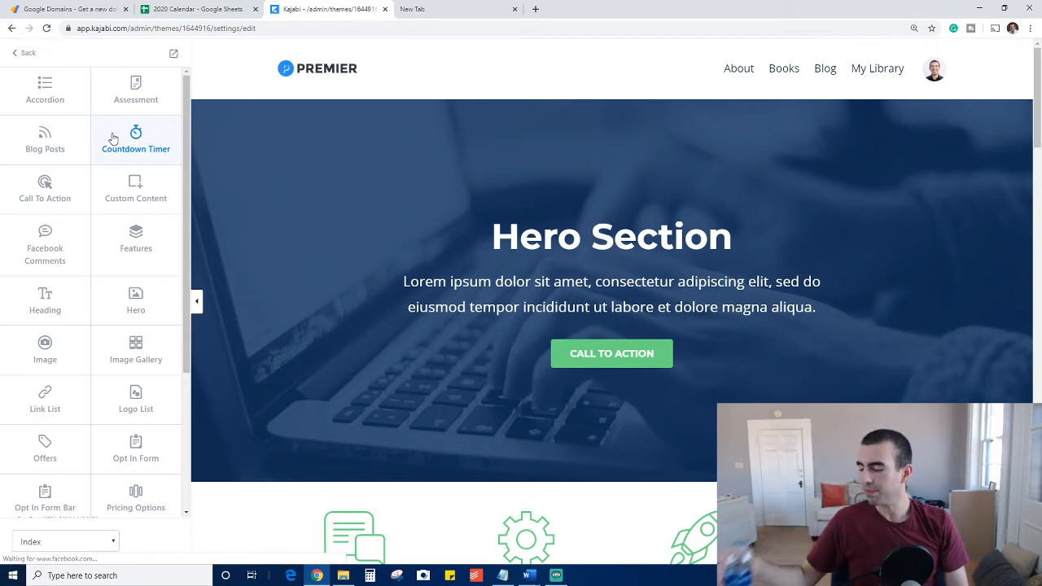
Preview the Accordion section, expanding and collapsing its first question, and preview the Assessment section.
left_click(45, 82)
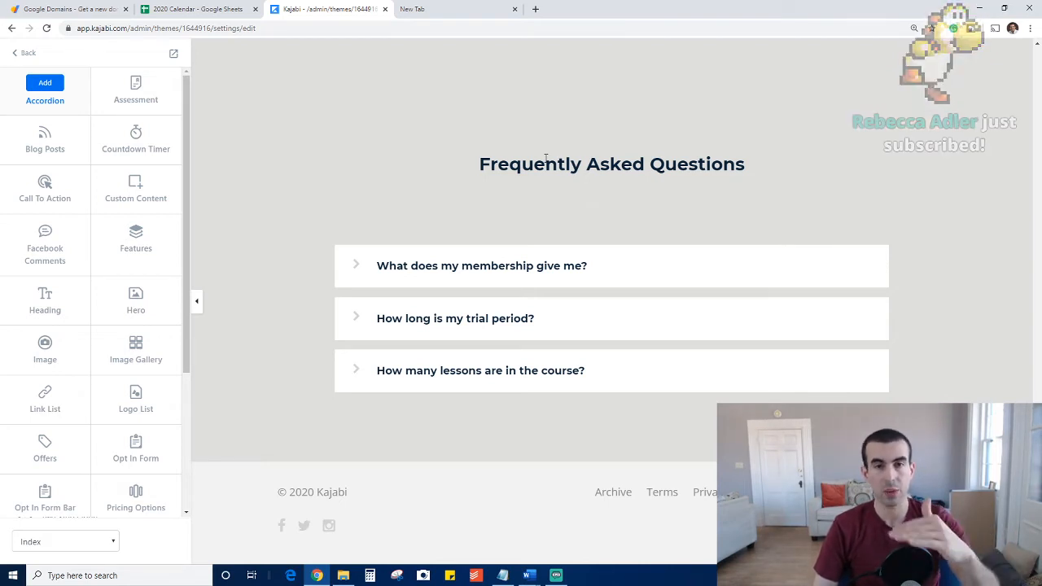
left_click(482, 261)
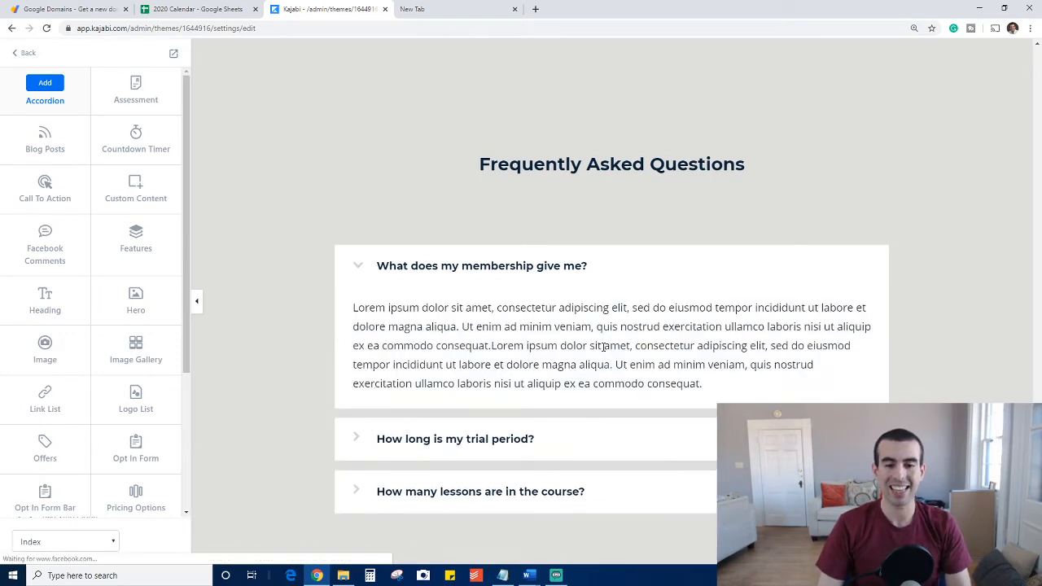
left_click(462, 275)
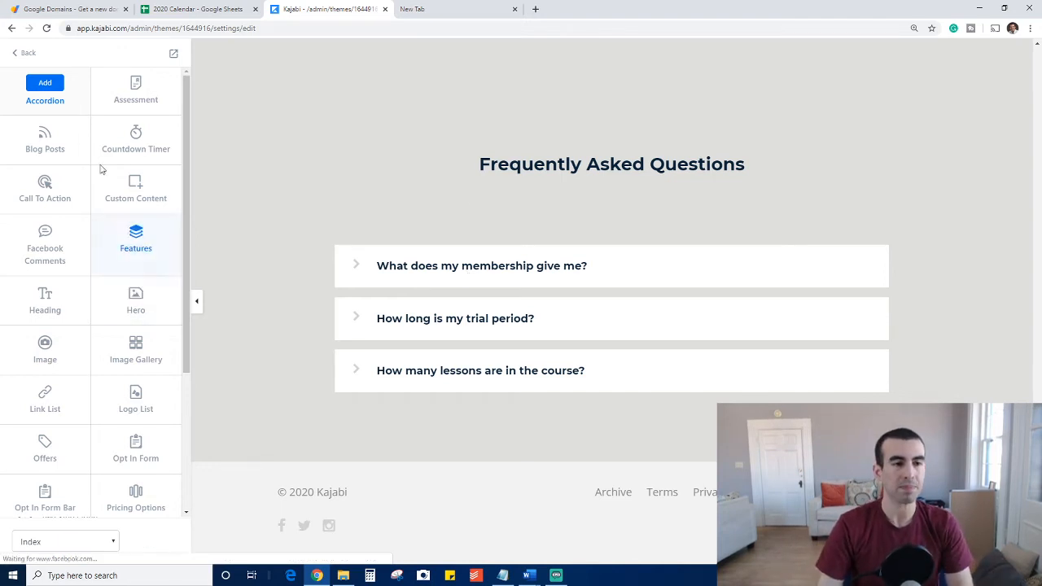
left_click(136, 83)
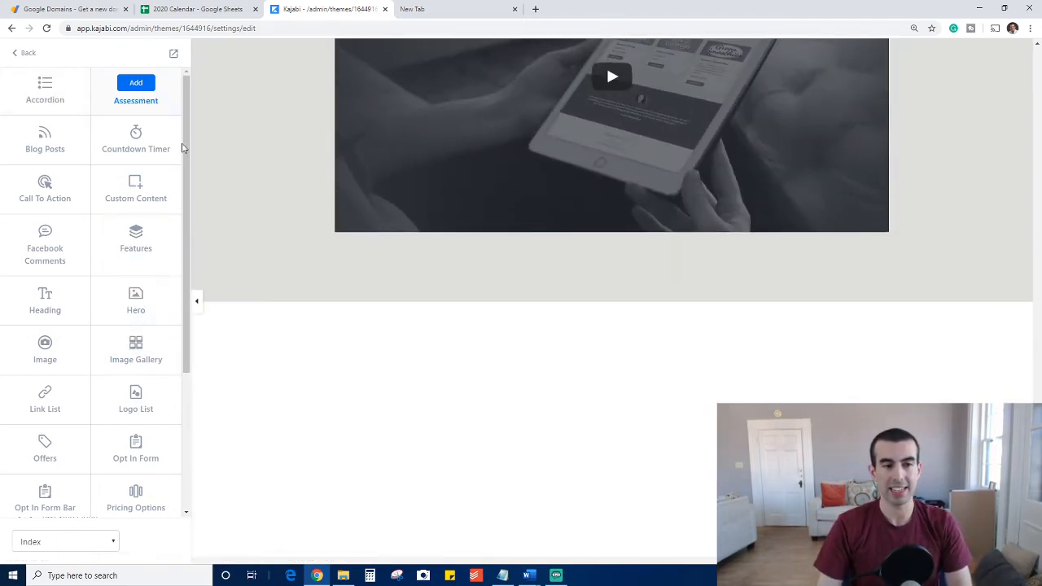
scroll(183, 147, "down", 2)
scroll(155, 156, "up", 2)
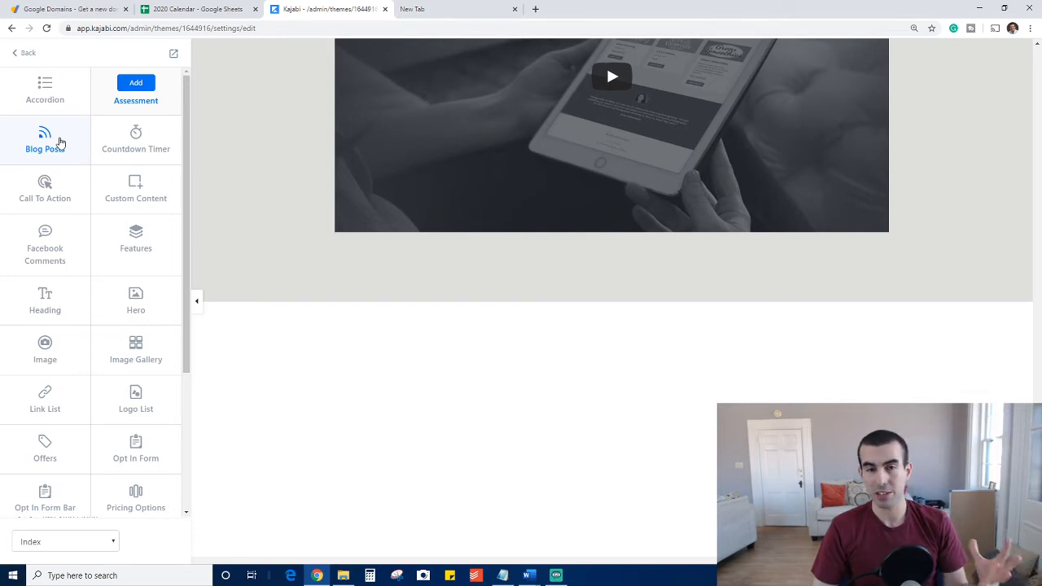
Preview the Blog Posts section and examine its heading, subheading and post cards.
left_click(60, 141)
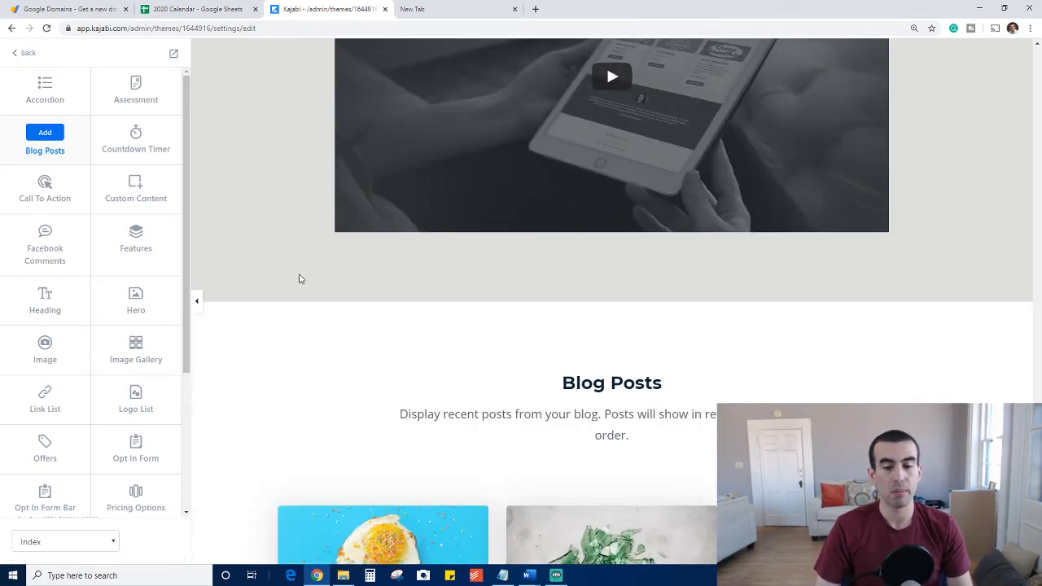
scroll(298, 279, "down", 3)
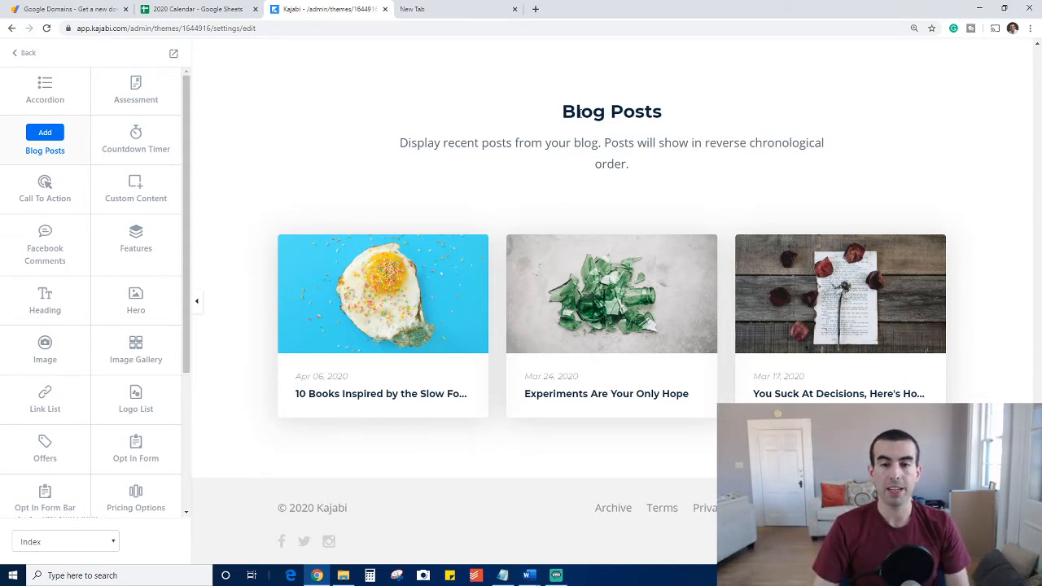
left_click_drag(577, 112, 646, 114)
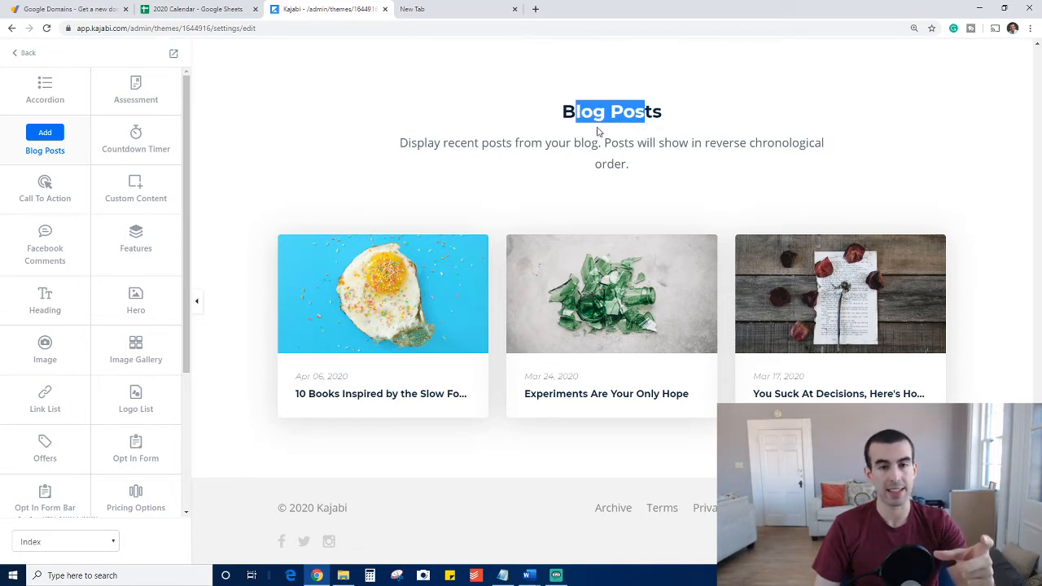
left_click_drag(559, 112, 625, 113)
left_click_drag(532, 143, 631, 140)
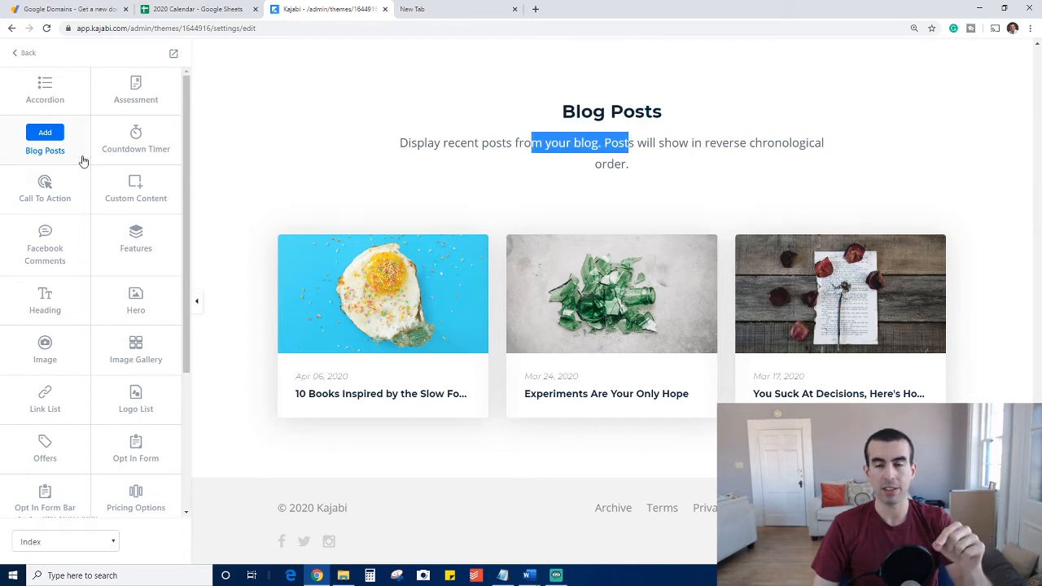
Add a Blog Posts section with an empty heading and subheading, save the page and return to the section list.
left_click(45, 136)
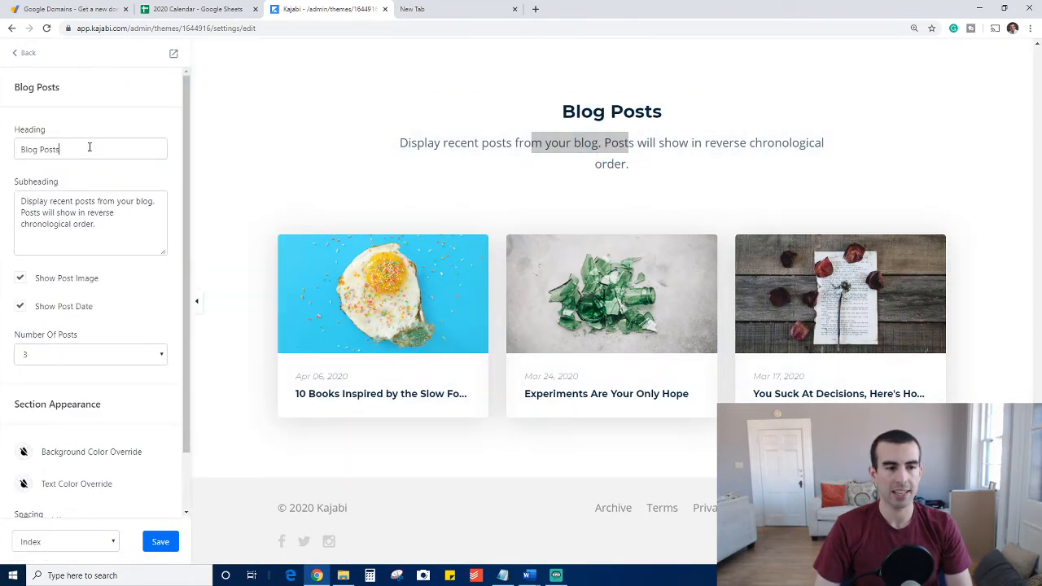
left_click_drag(88, 149, 26, 148)
key("BackSpace")
left_click_drag(104, 225, 16, 201)
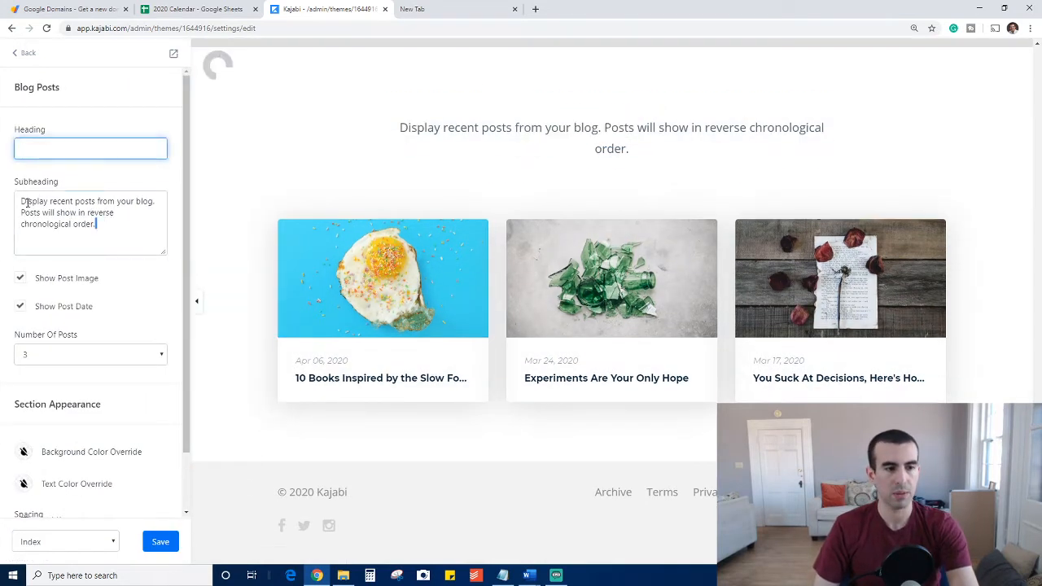
key("BackSpace")
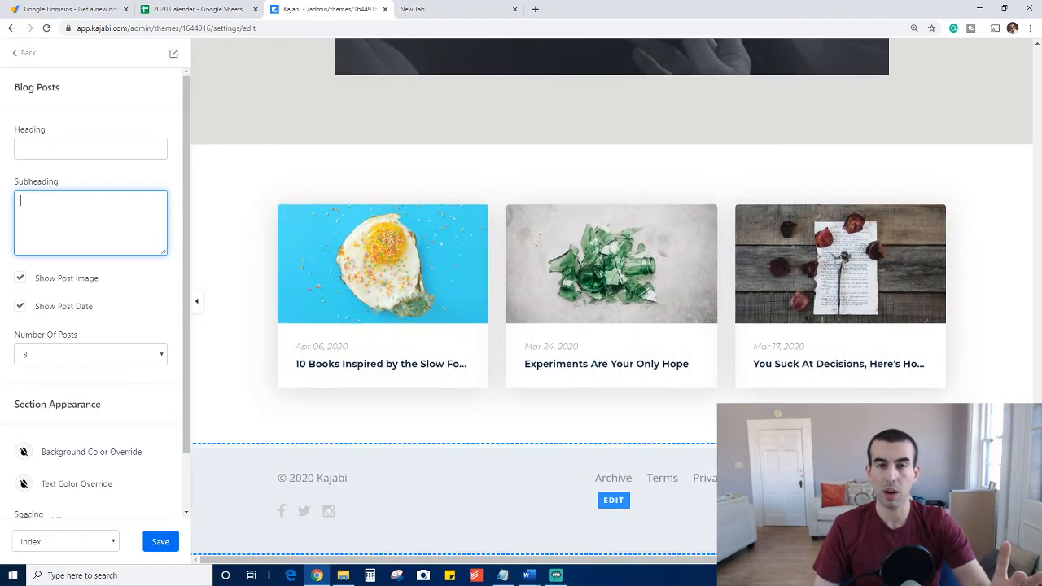
left_click(159, 542)
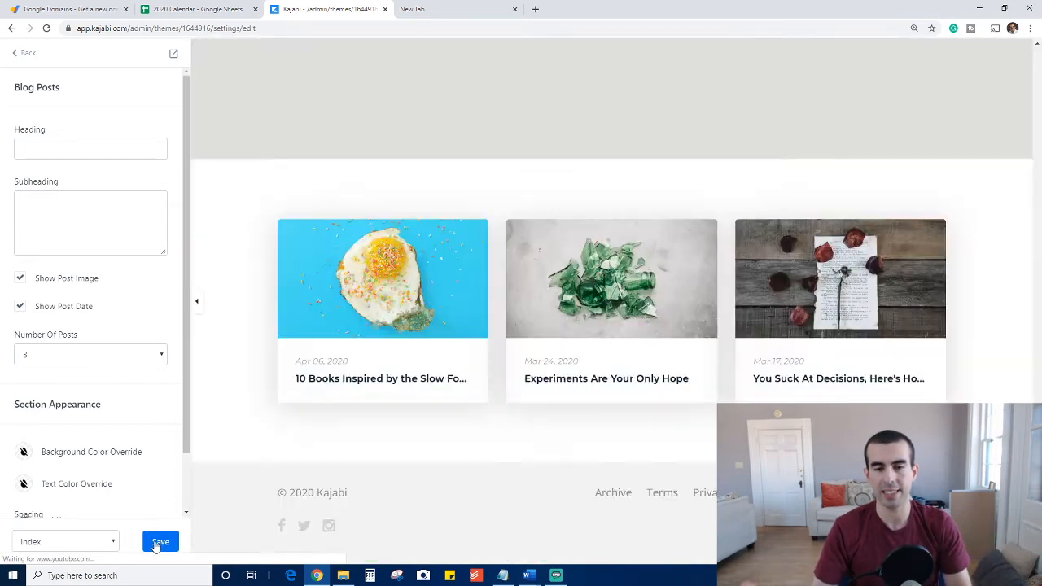
left_click(20, 54)
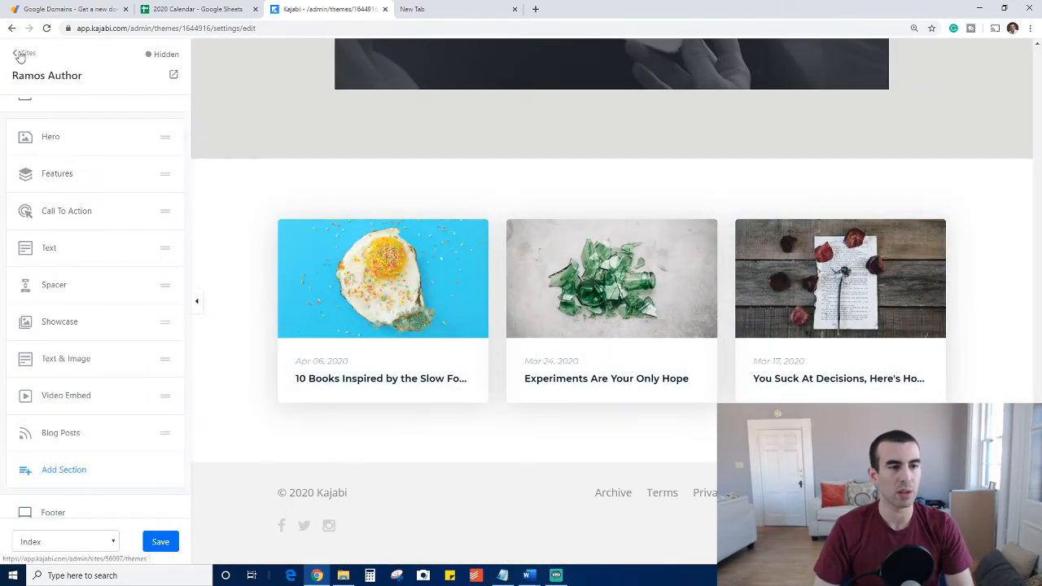
Open the choice of new home page sections and preview the Countdown Timer and Call To Action sections.
left_click(62, 471)
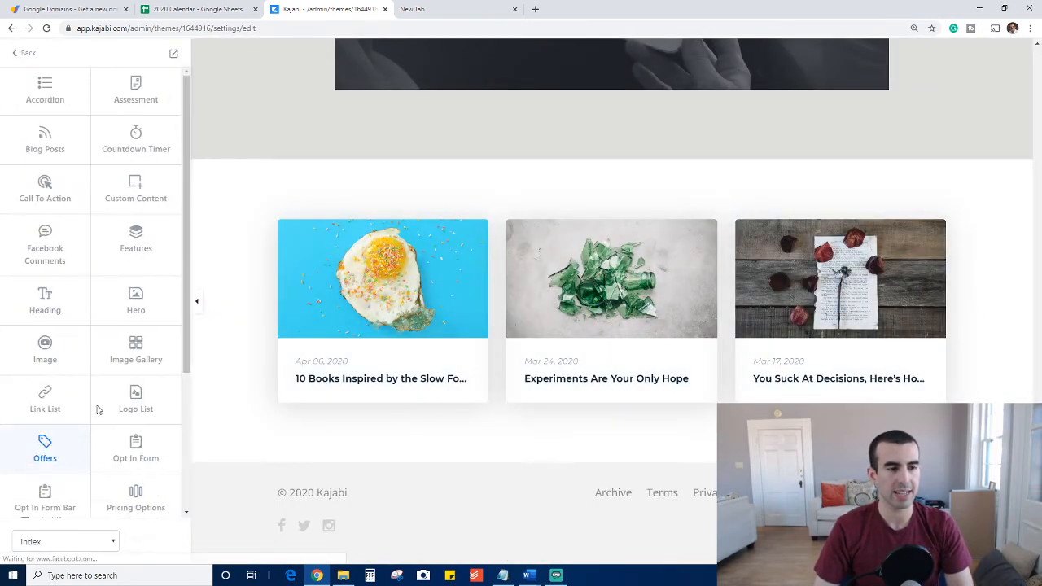
left_click(150, 149)
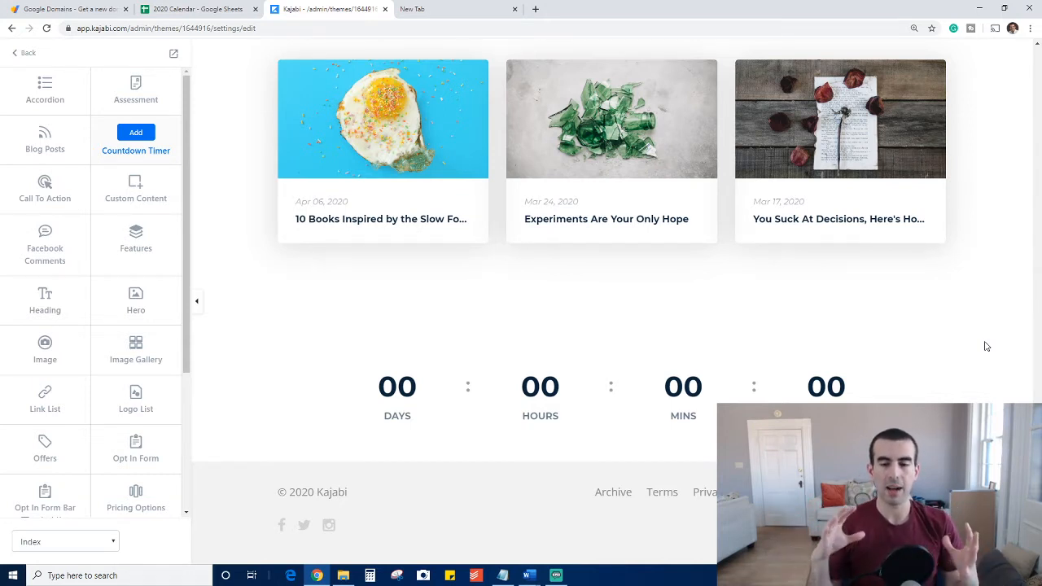
left_click(74, 198)
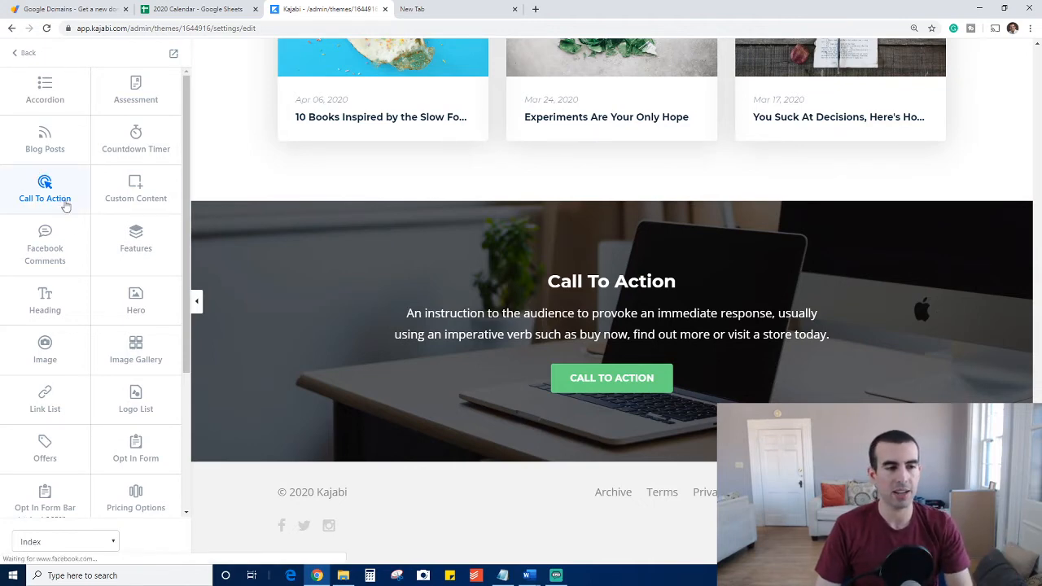
Add the Call To Action section below the blog posts and give its button the Outline style and Large size.
left_click(399, 303)
scroll(128, 337, "down", 3)
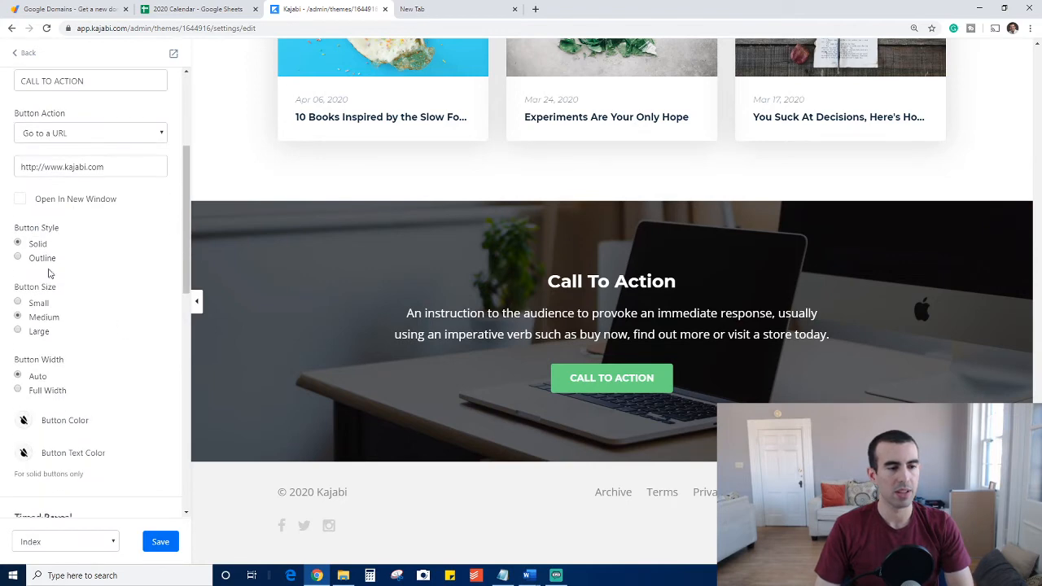
left_click(18, 258)
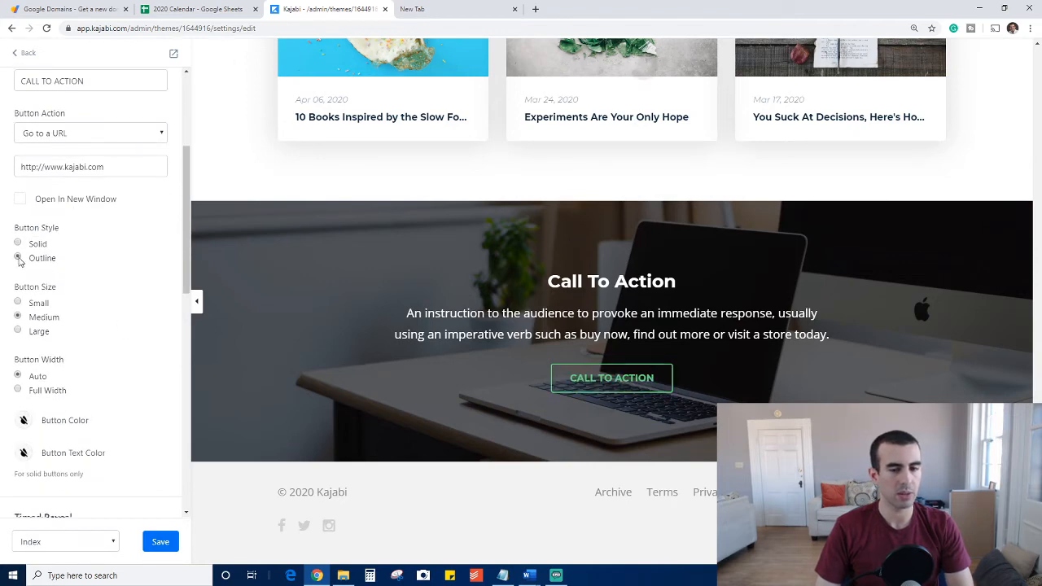
left_click(21, 332)
scroll(122, 323, "down", 1)
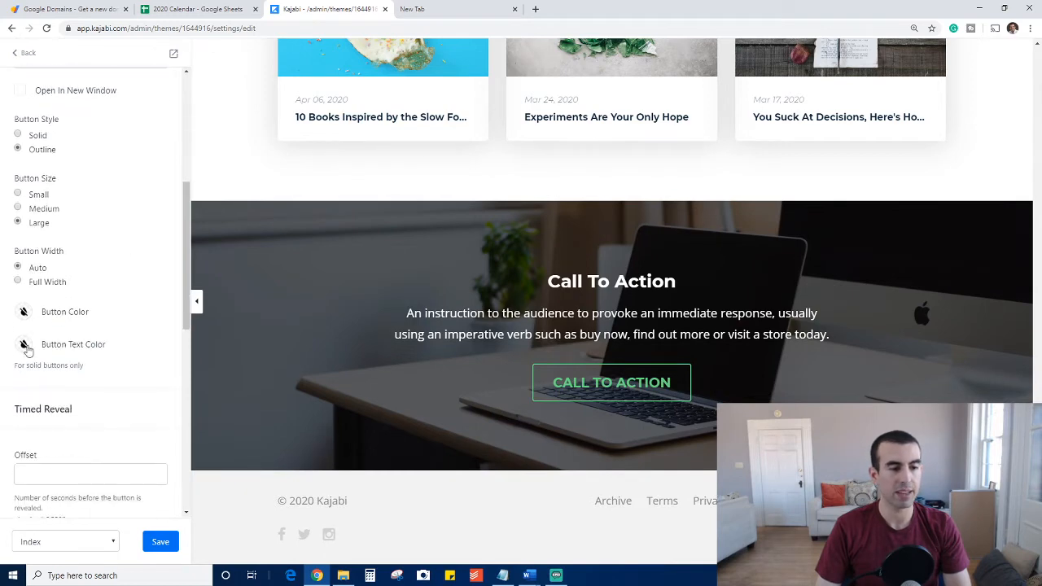
scroll(103, 328, "up", 2)
scroll(102, 326, "down", 4)
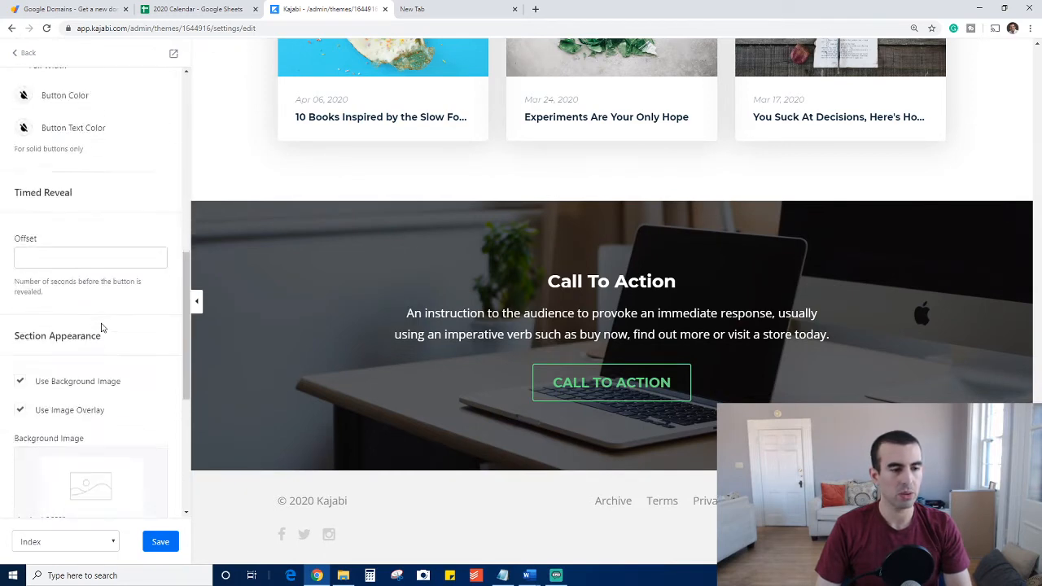
Set the new Call To Action section's background color to red, save the page and return to the section list.
scroll(89, 325, "down", 3)
left_click(74, 346)
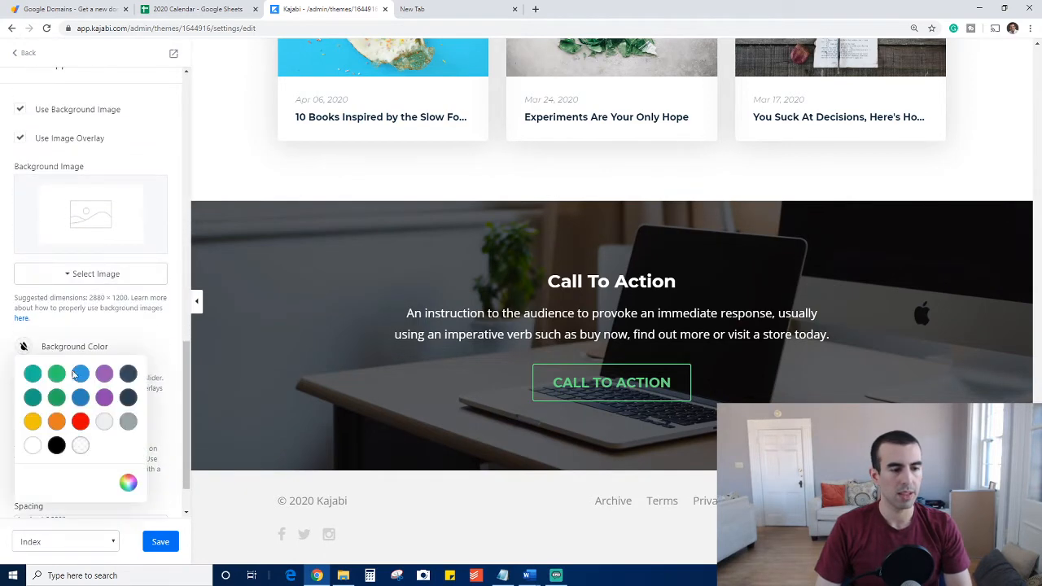
left_click(80, 422)
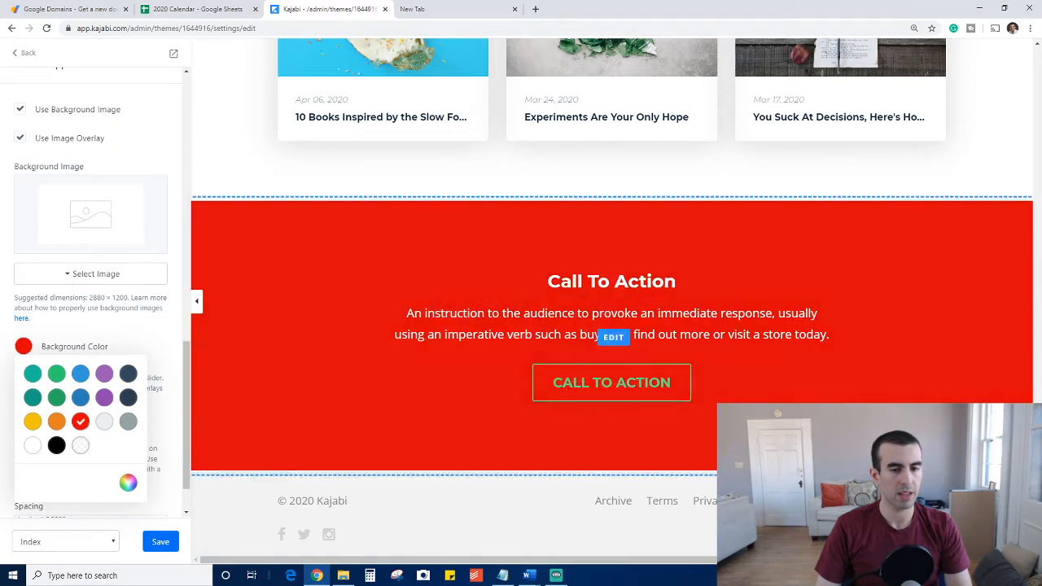
left_click(165, 352)
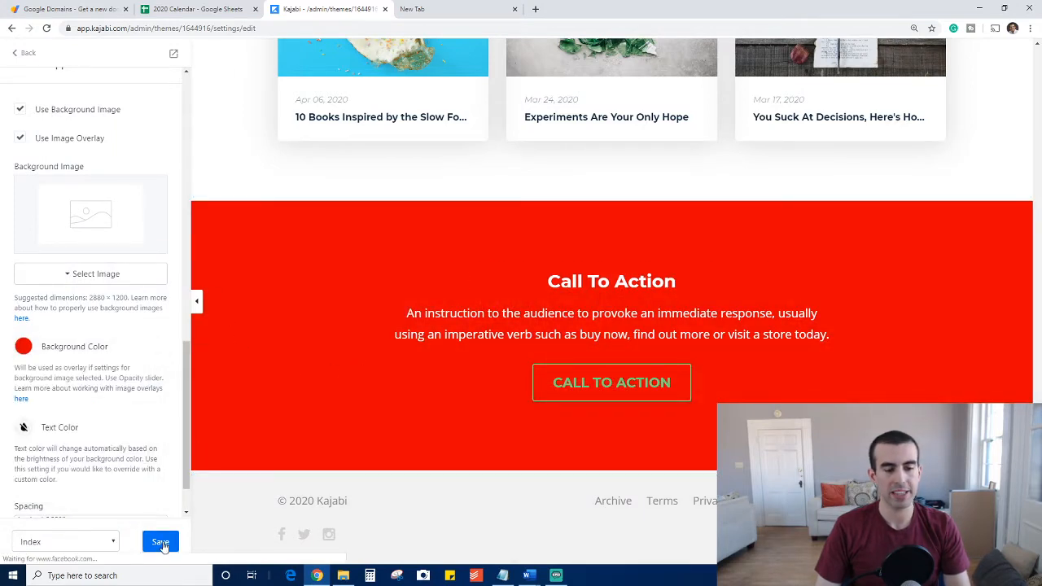
left_click(160, 541)
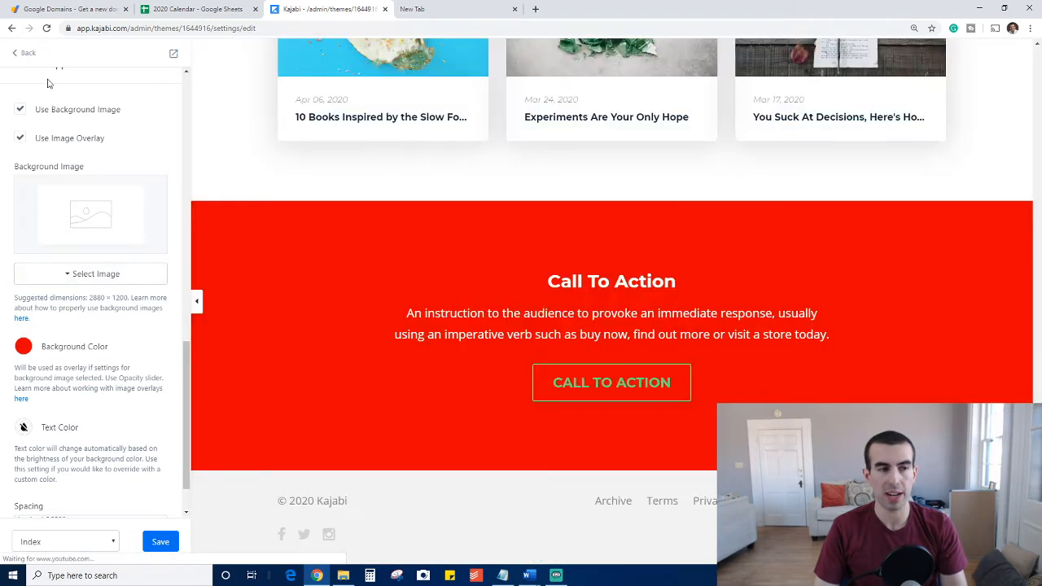
left_click(23, 52)
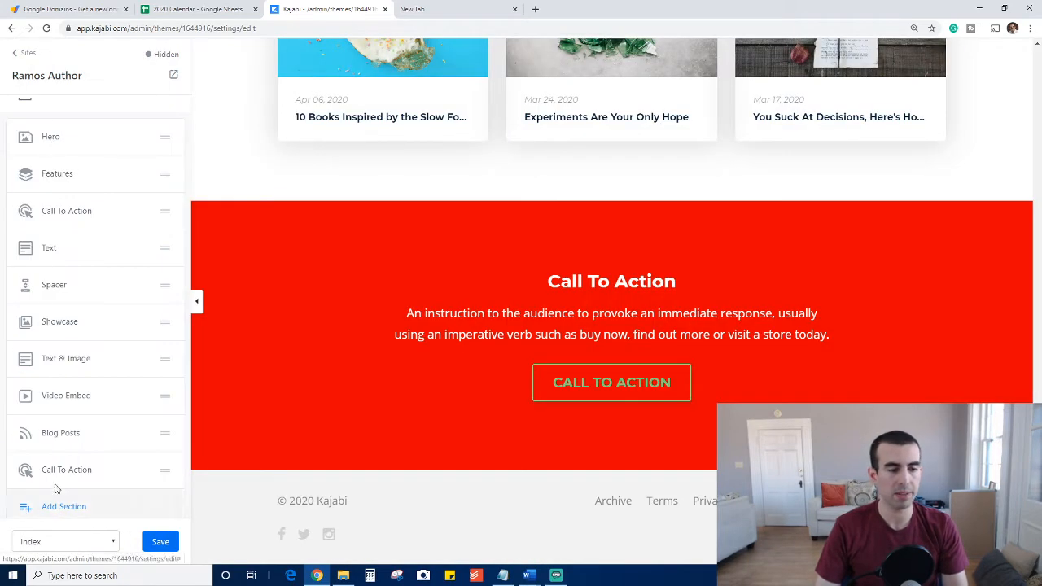
Reopen the choice of new sections and preview the Custom Content and Facebook Comments sections.
left_click(55, 509)
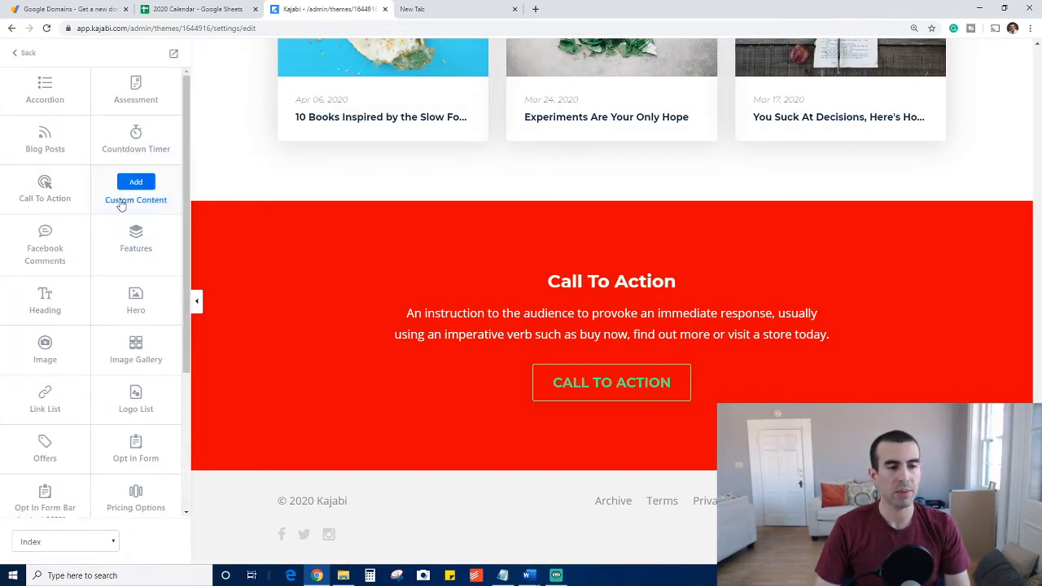
left_click(136, 182)
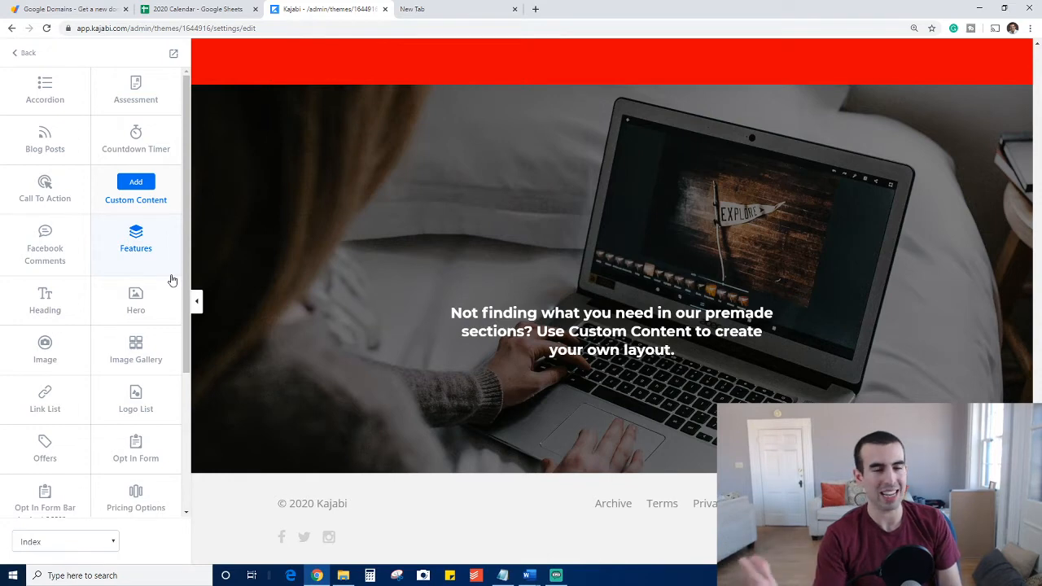
left_click(63, 255)
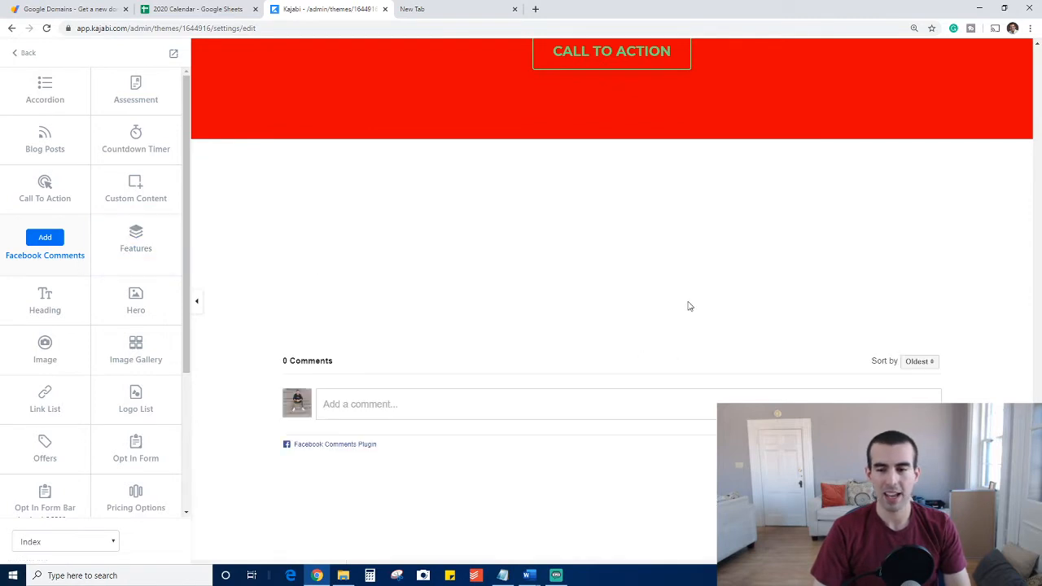
scroll(574, 409, "down", 2)
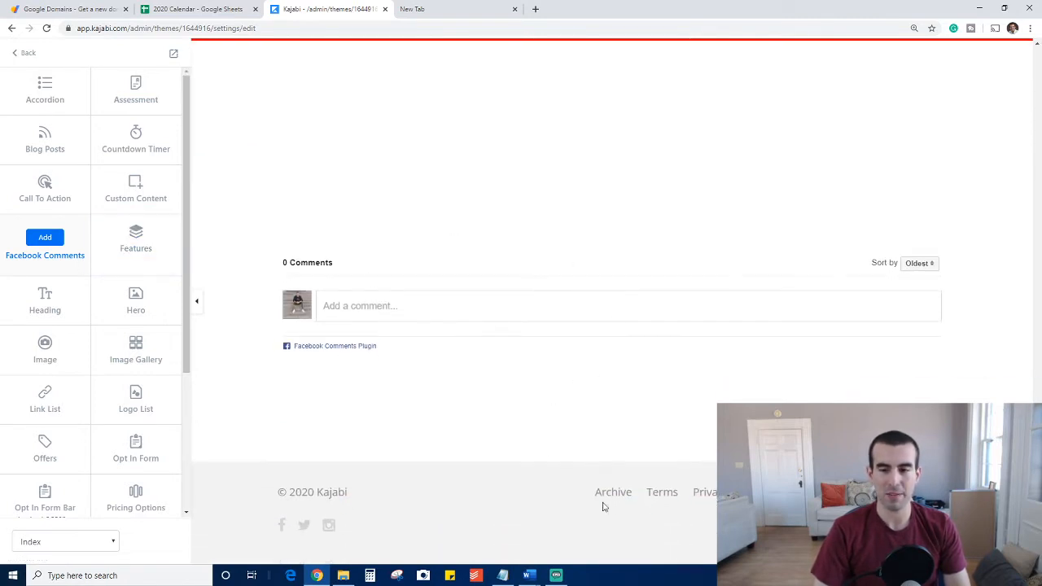
scroll(876, 280, "up", 2)
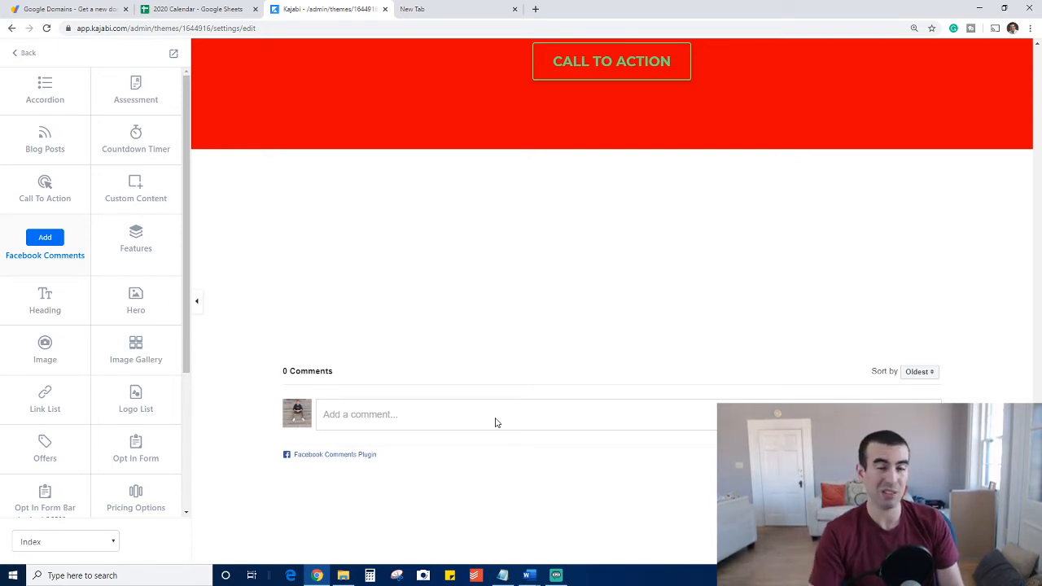
Add a Features section below the red call to action and look through its appearance settings and feature list.
left_click(136, 236)
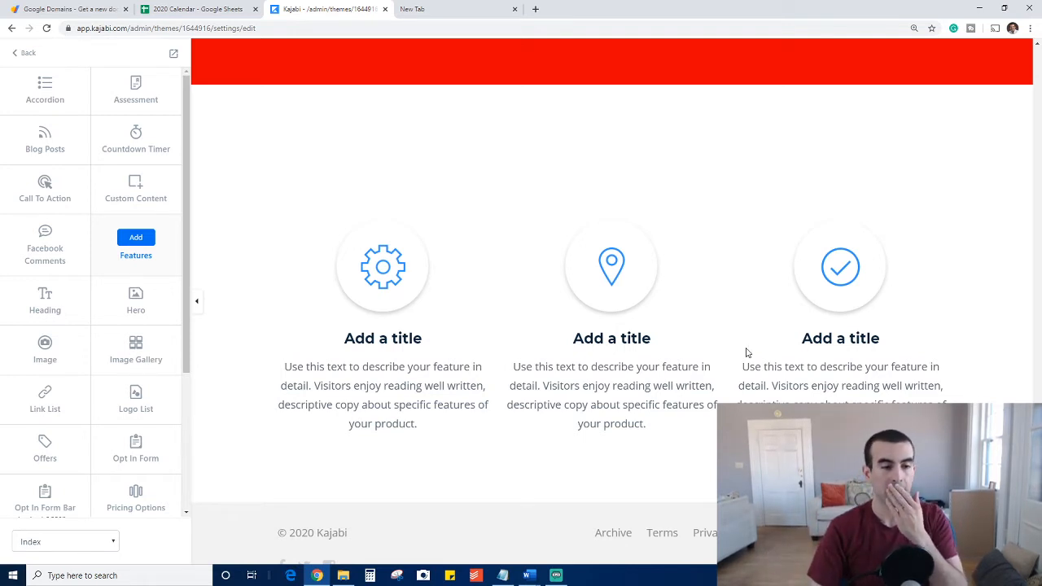
left_click(135, 237)
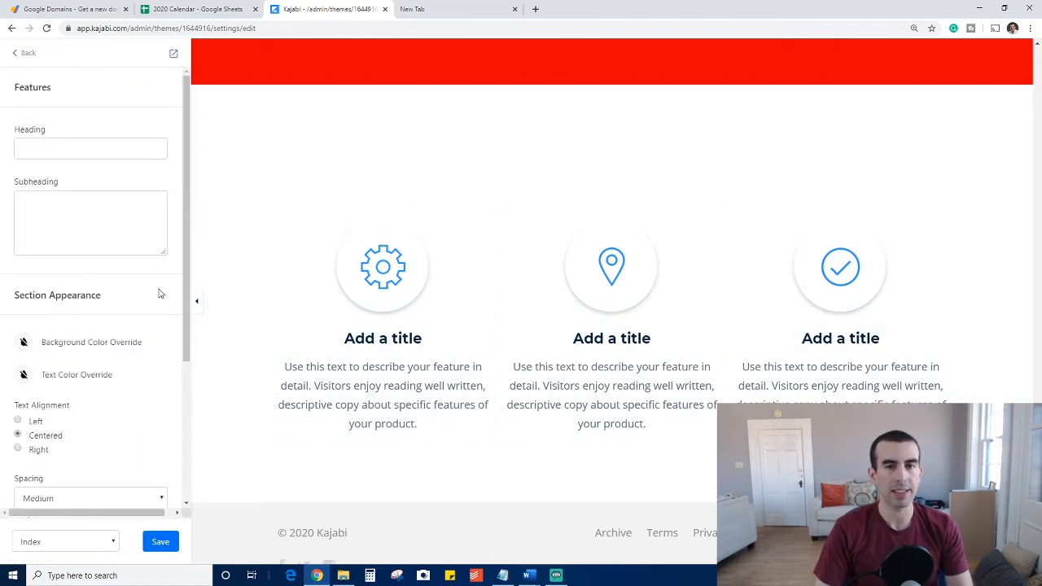
scroll(155, 295, "down", 3)
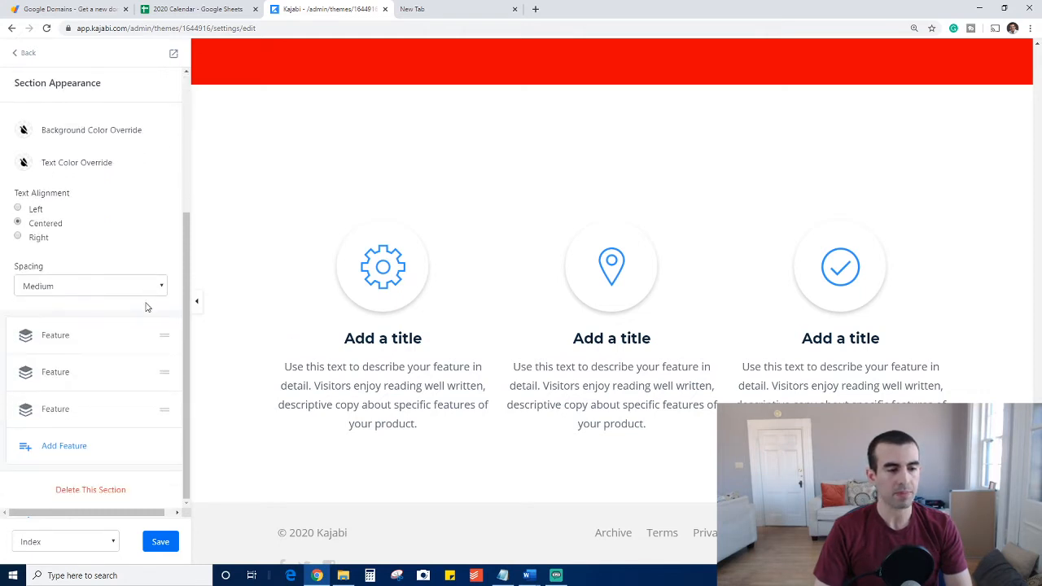
scroll(87, 379, "up", 1)
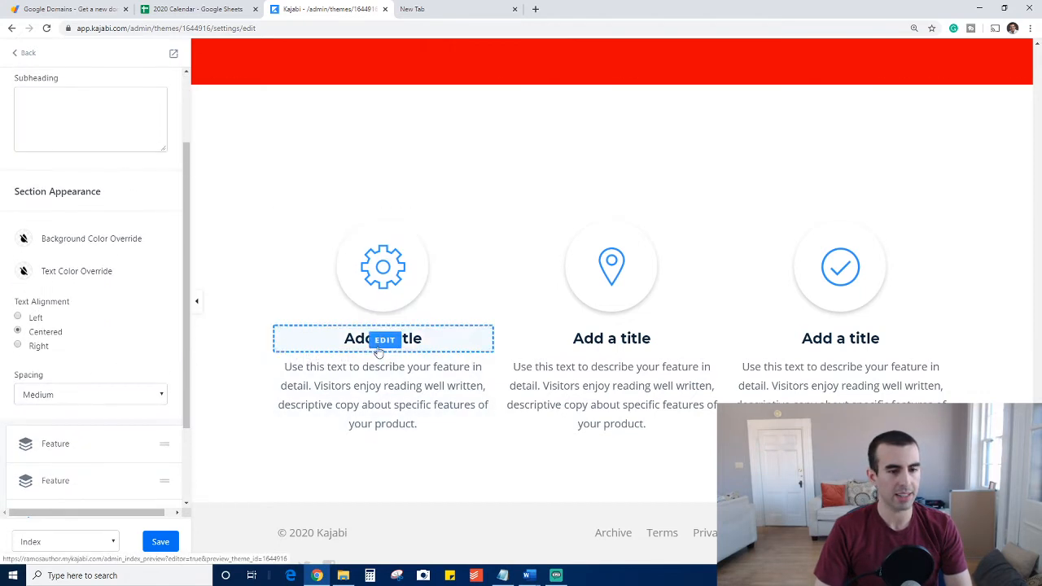
Show a call-to-action button under the first feature of the new Features section, save the page and return to the section list.
left_click(382, 339)
scroll(93, 325, "down", 8)
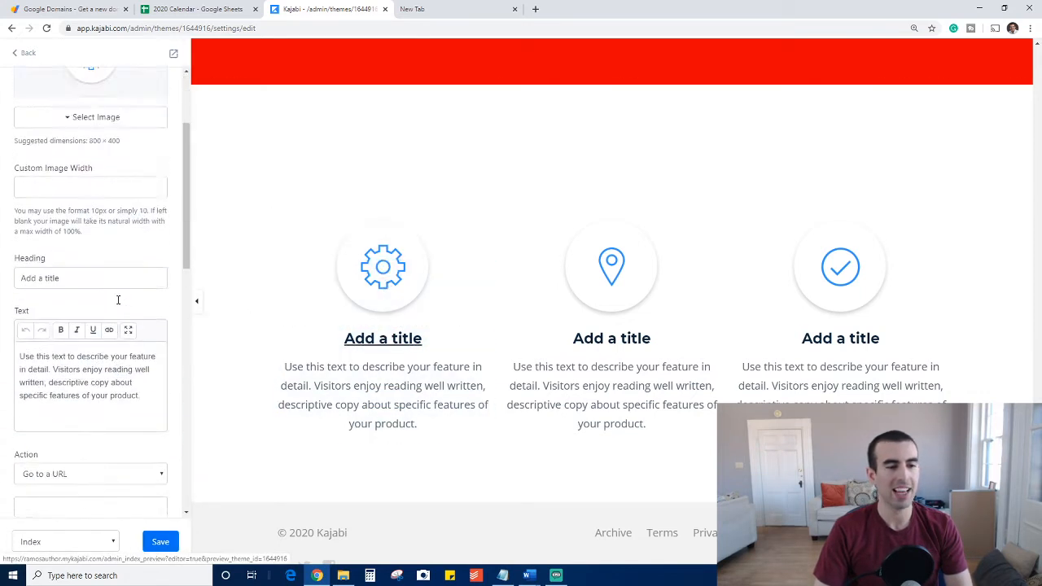
left_click(22, 185)
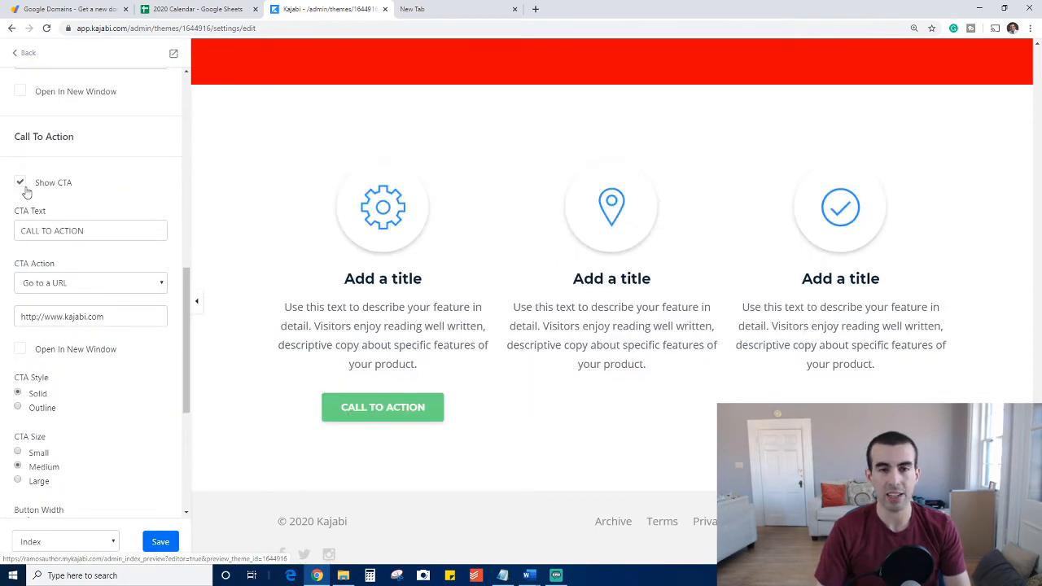
left_click(159, 540)
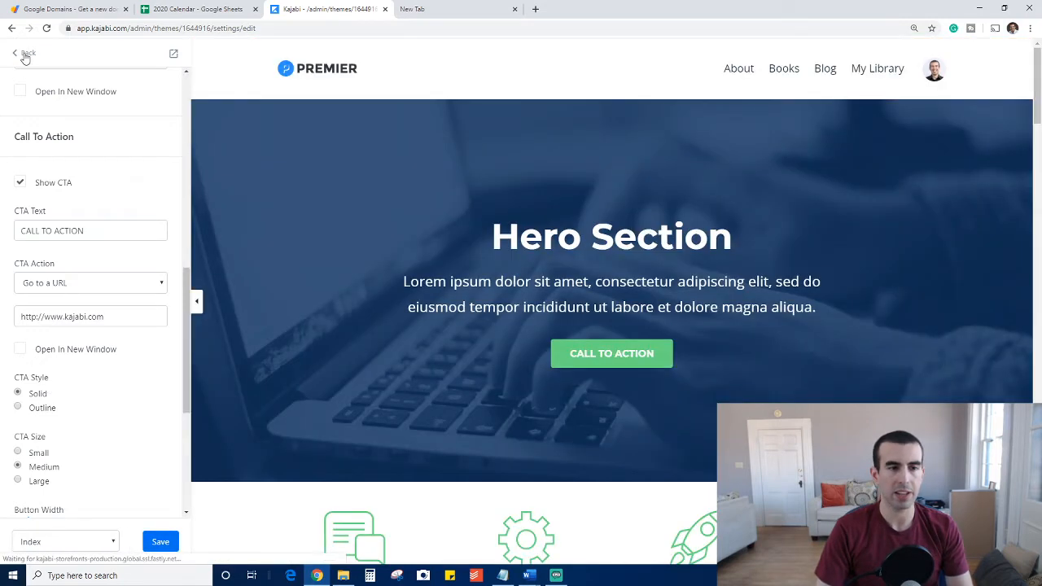
left_click(26, 55)
Preview the Heading section's title and subheading, and add the section at the end of the home page.
scroll(549, 288, "down", 10)
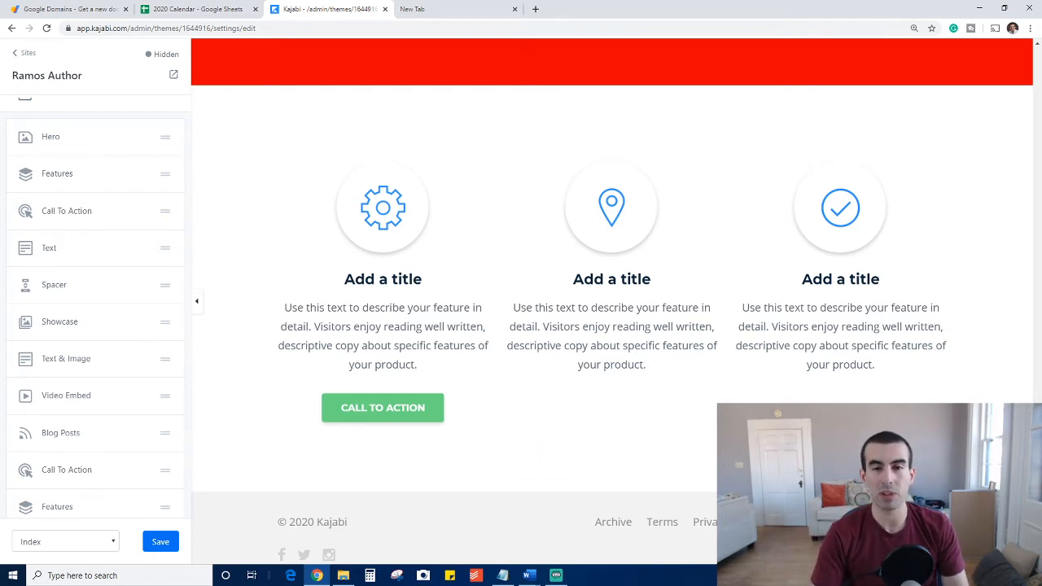
scroll(418, 404, "down", 1)
scroll(42, 365, "down", 3)
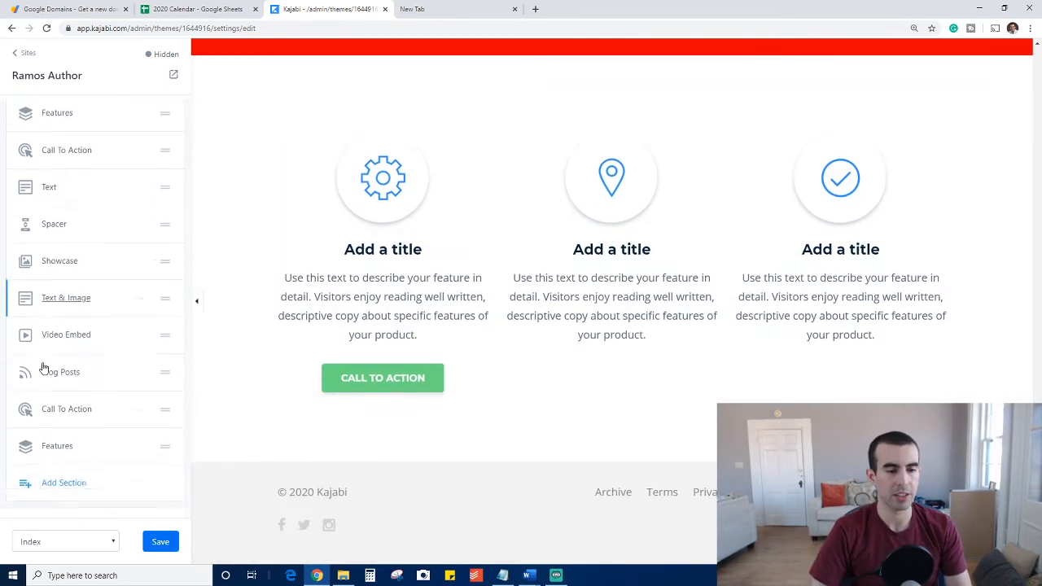
left_click(63, 379)
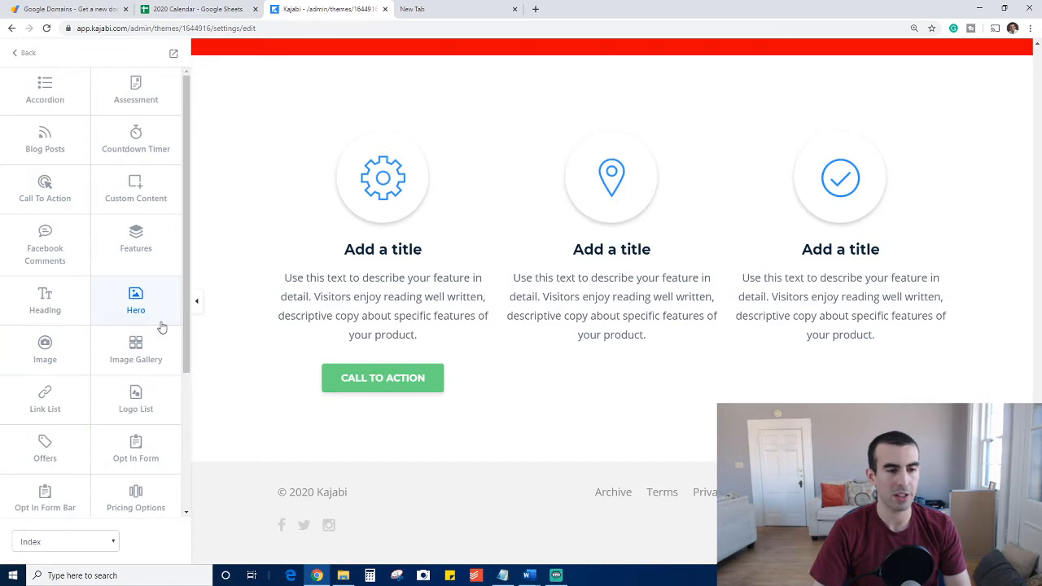
left_click(45, 294)
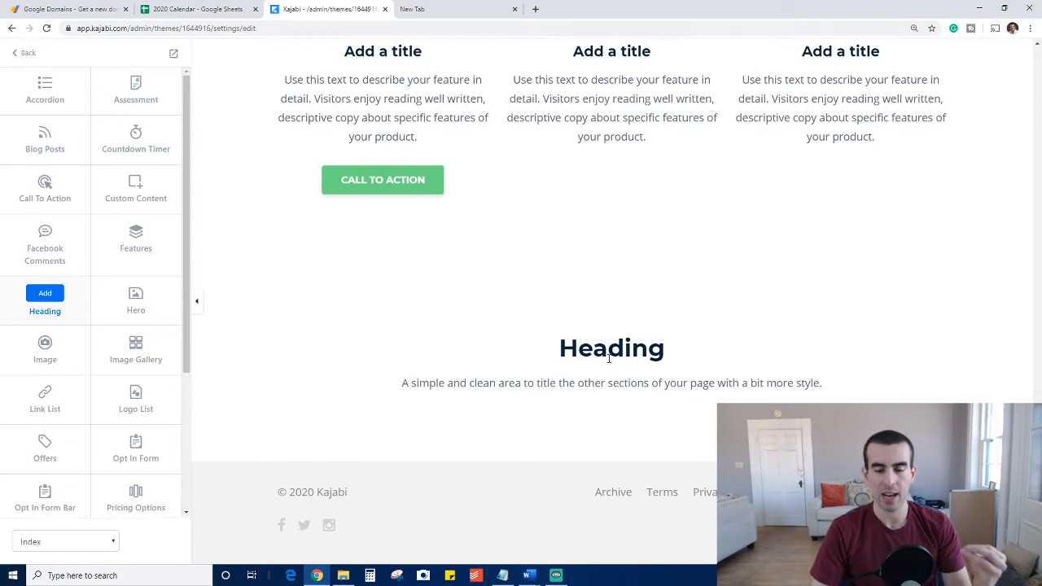
left_click_drag(558, 348, 671, 350)
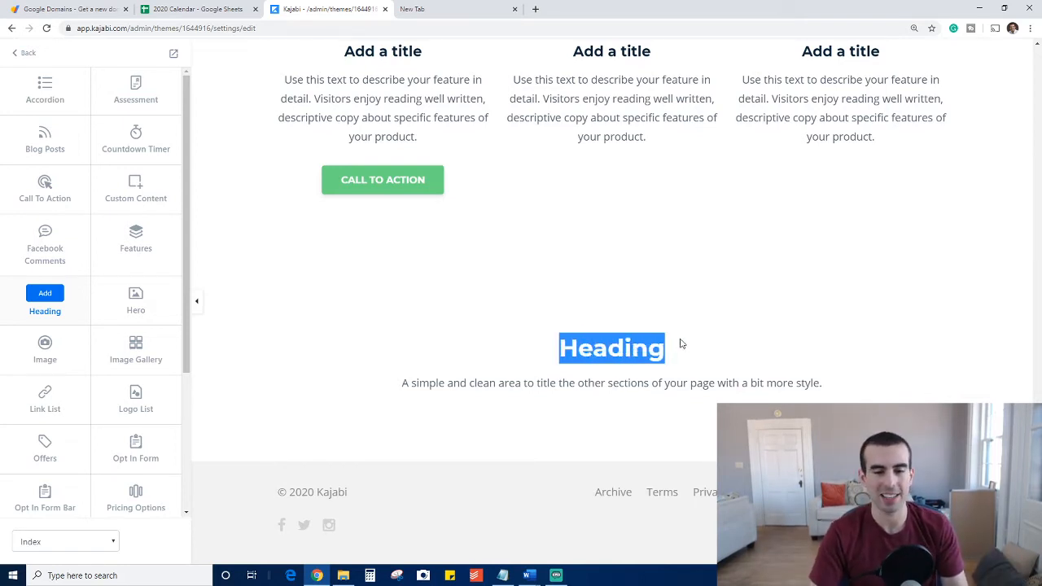
left_click_drag(449, 386, 766, 384)
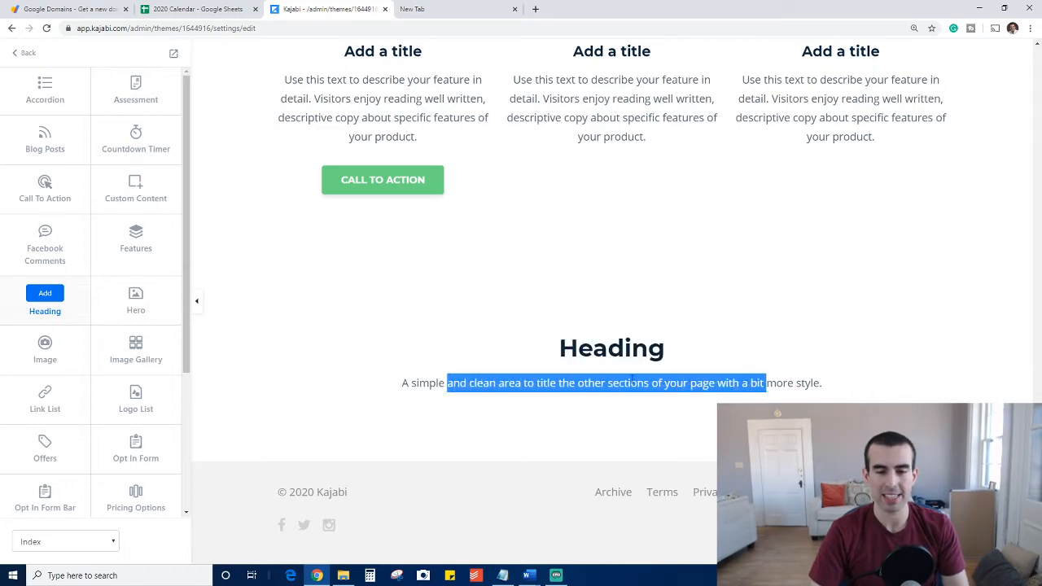
left_click(135, 295)
left_click(45, 293)
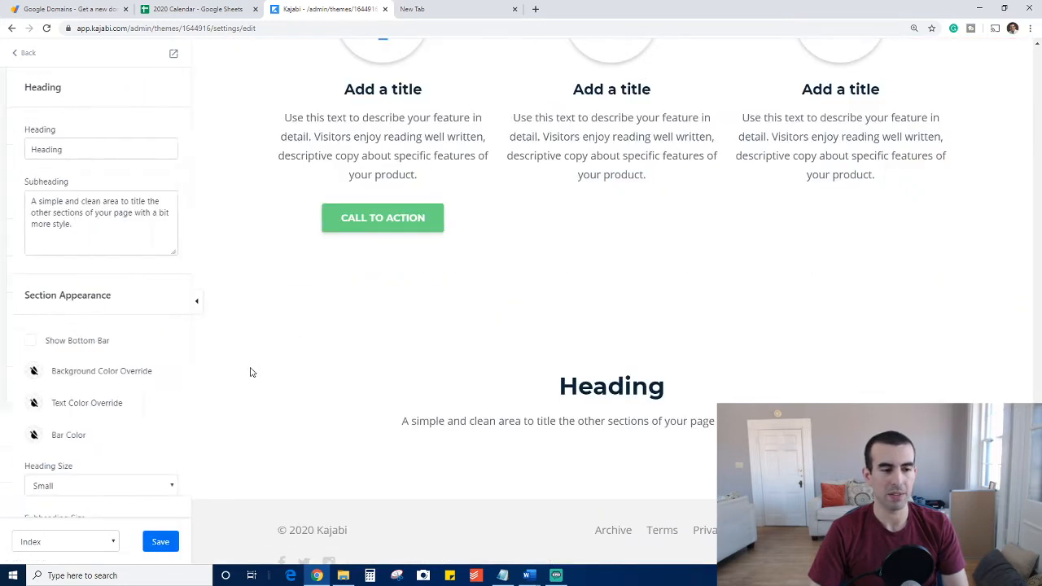
Show the bottom bar in the Heading section, set its bar color to red and save the page.
scroll(698, 410, "down", 1)
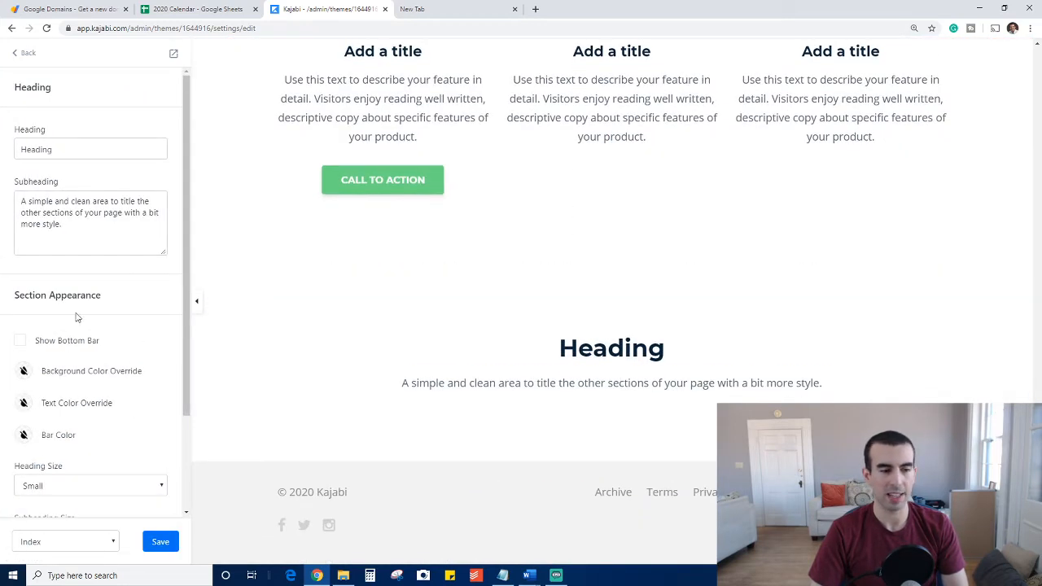
left_click(20, 342)
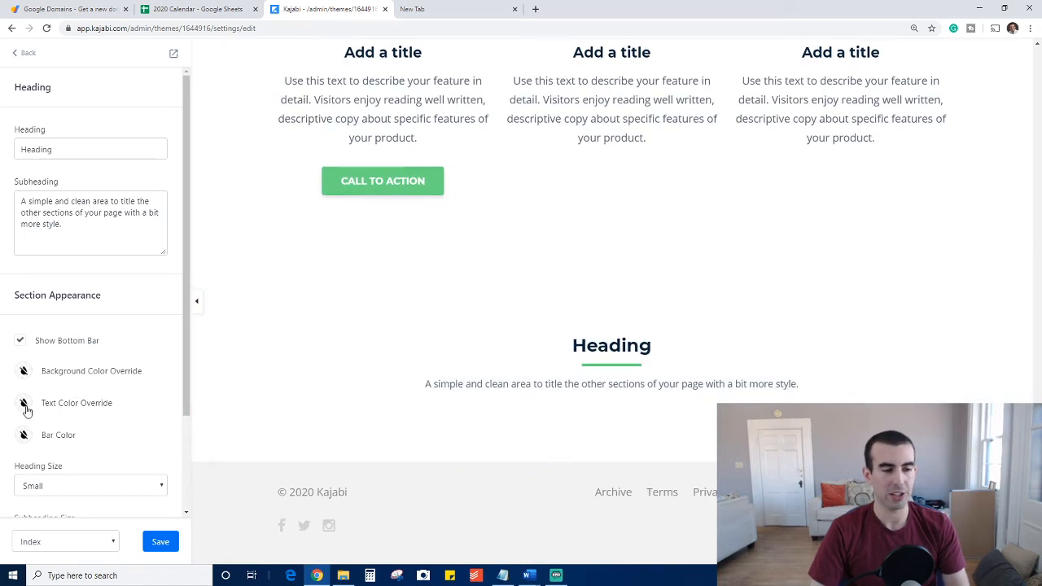
left_click(28, 440)
left_click(80, 345)
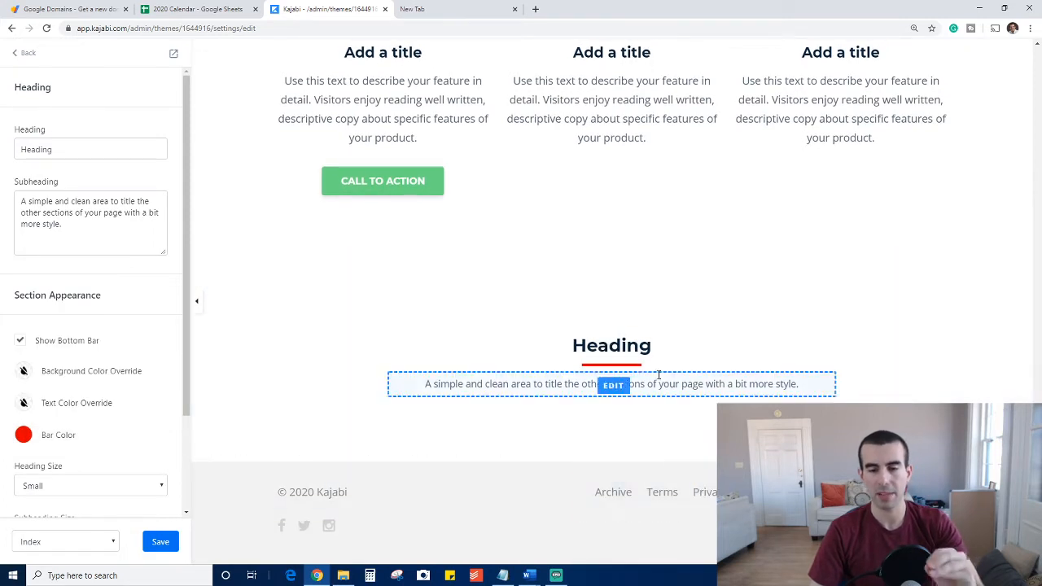
left_click(161, 541)
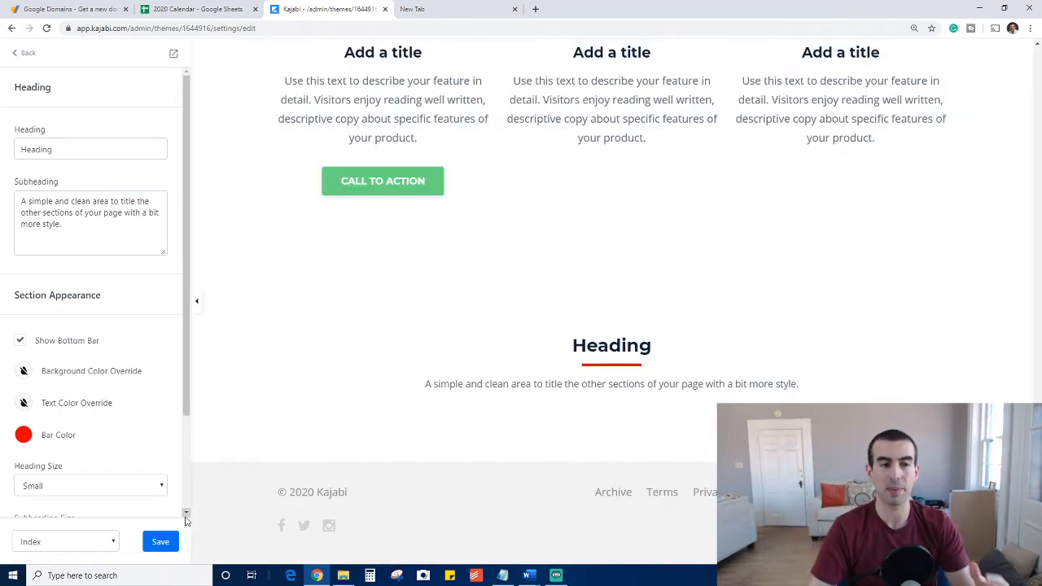
Preview the Hero section, compare it with the hero at the start of the page, and add it at the end of the home page.
left_click(29, 54)
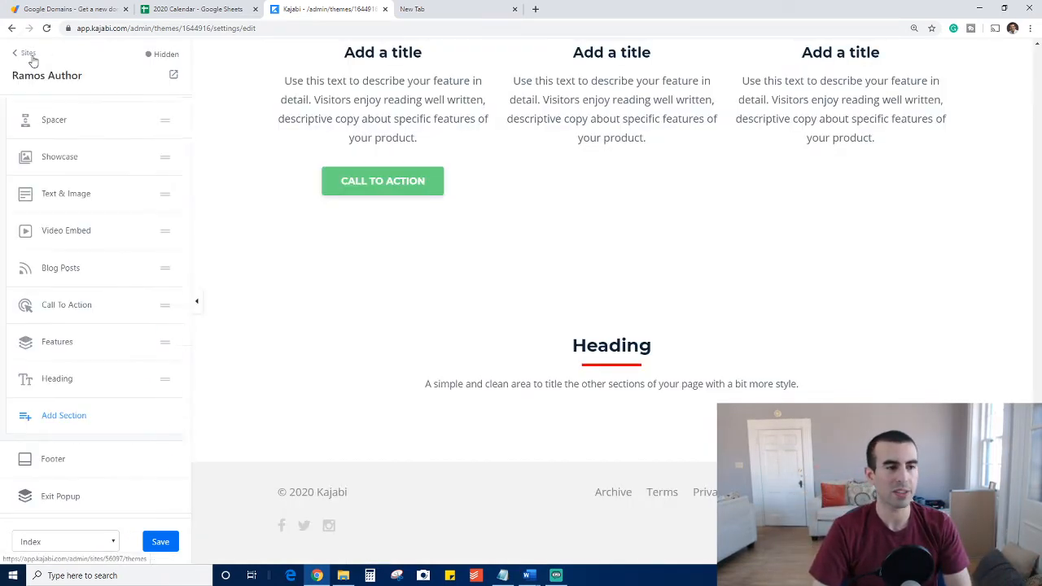
left_click(56, 415)
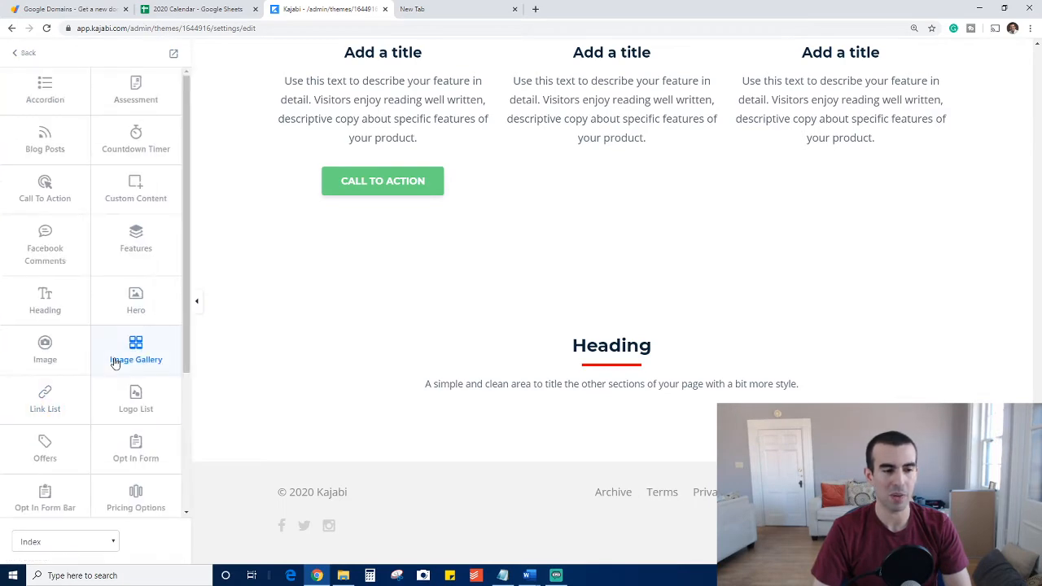
left_click(136, 293)
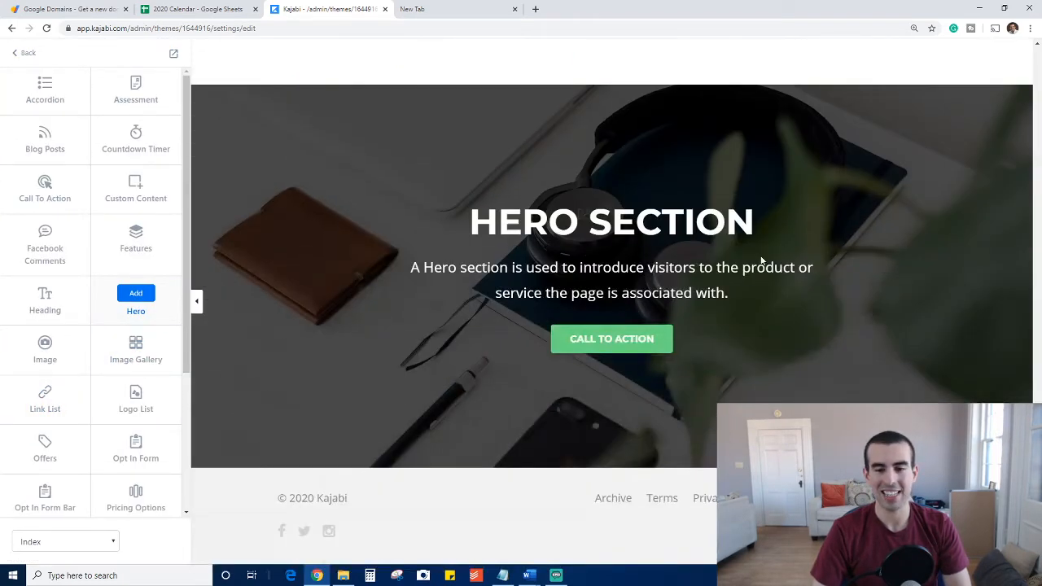
scroll(857, 269, "up", 6)
scroll(857, 272, "up", 20)
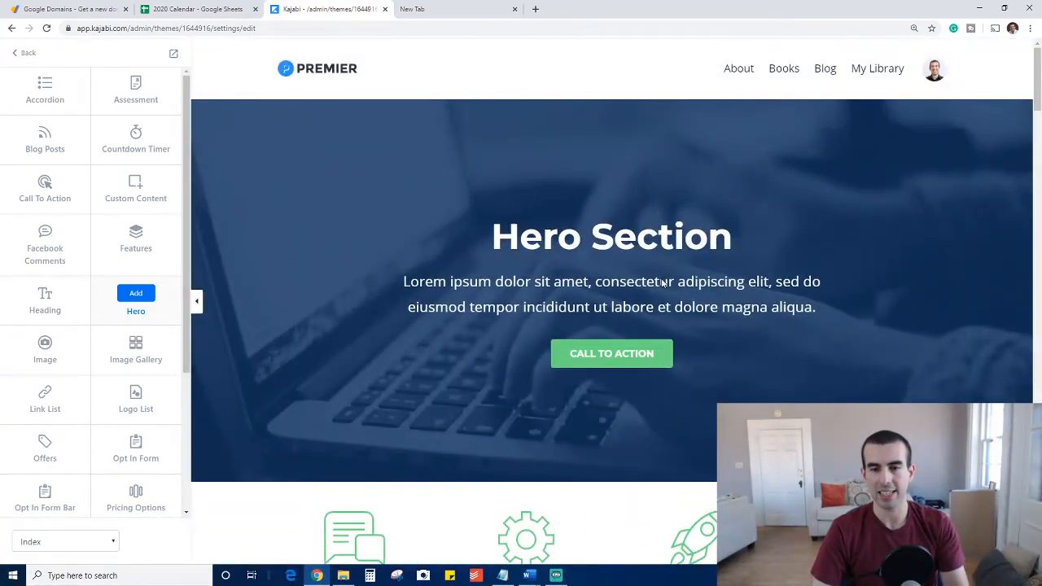
scroll(562, 410, "down", 5)
left_click_drag(1035, 119, 1035, 525)
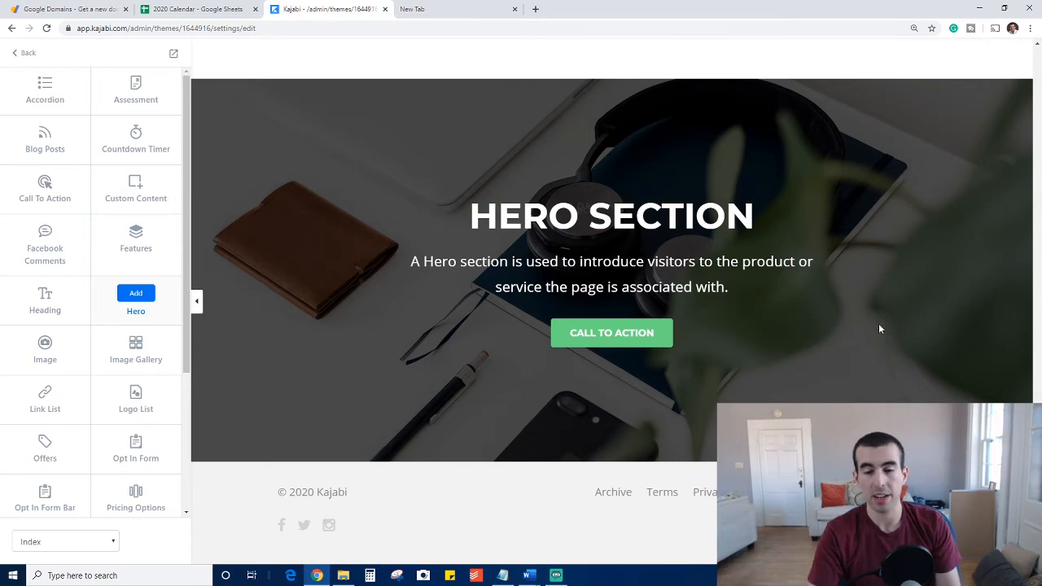
left_click(122, 298)
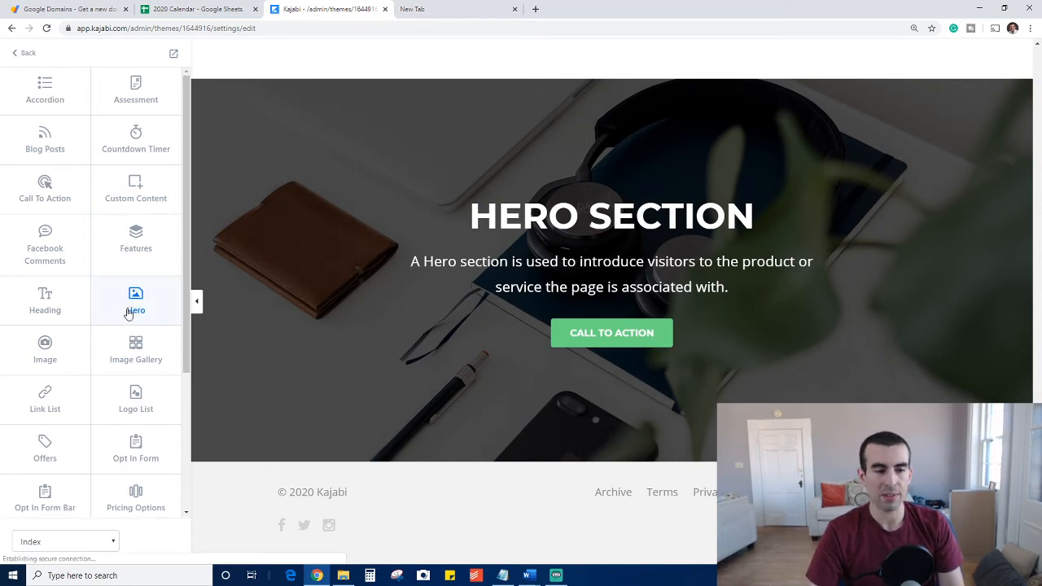
Try the background video type in the new Hero section's appearance settings and switch back to the background image.
scroll(97, 397, "down", 3)
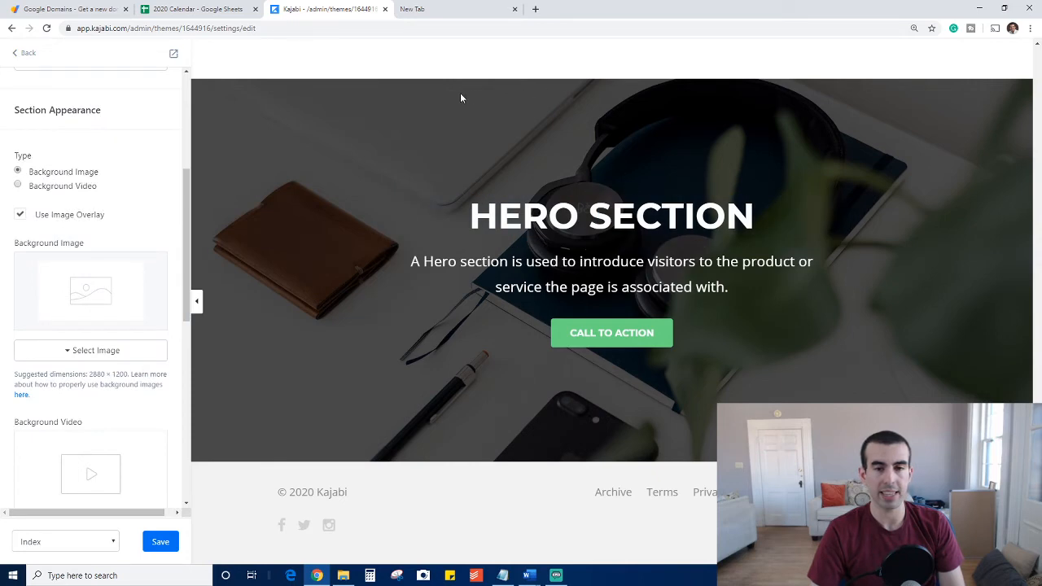
left_click(18, 186)
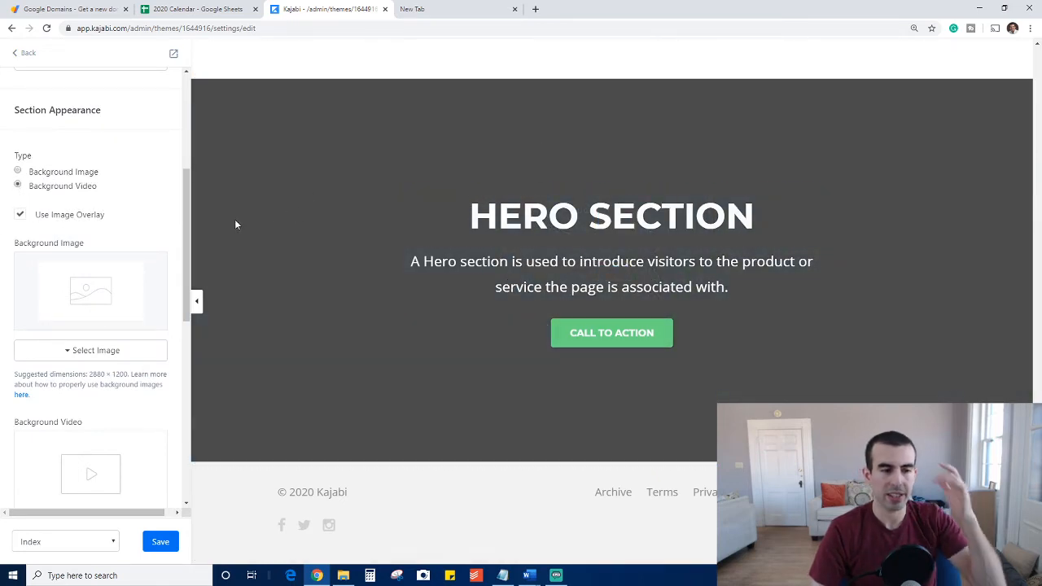
left_click(17, 171)
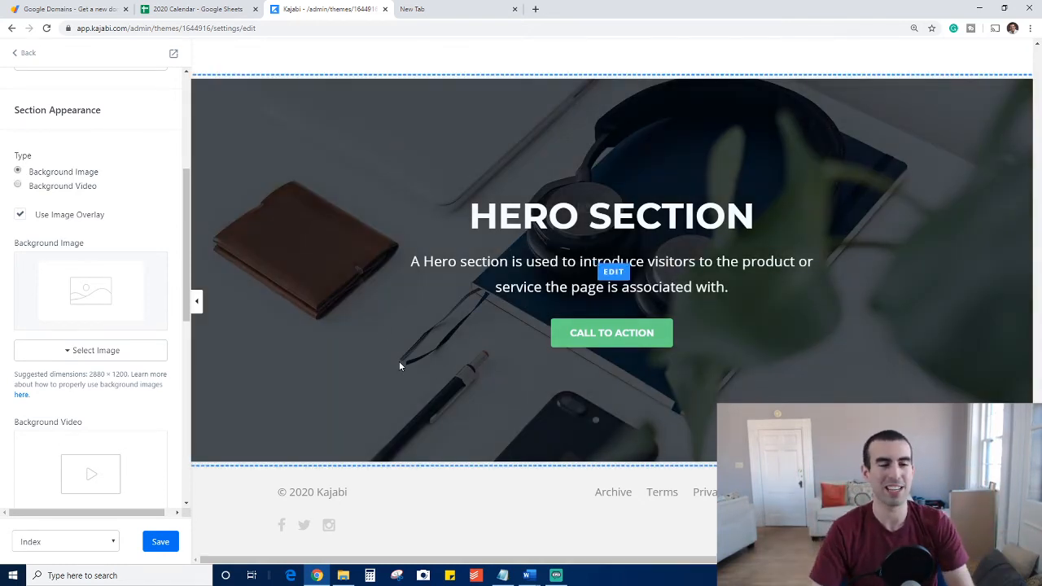
Save the page with the new Hero section and return to the section list.
scroll(162, 431, "down", 2)
left_click(159, 543)
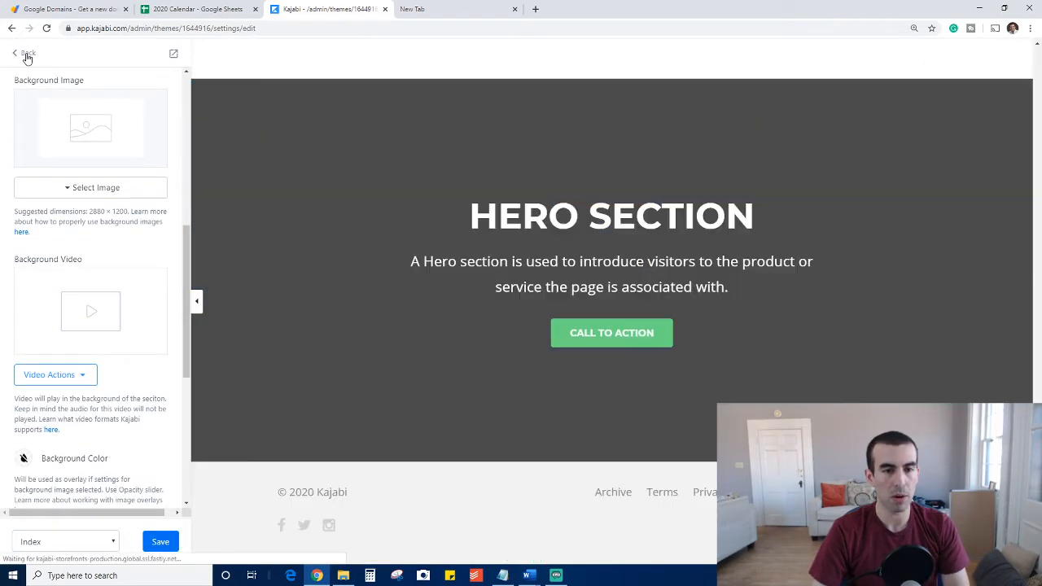
left_click(27, 55)
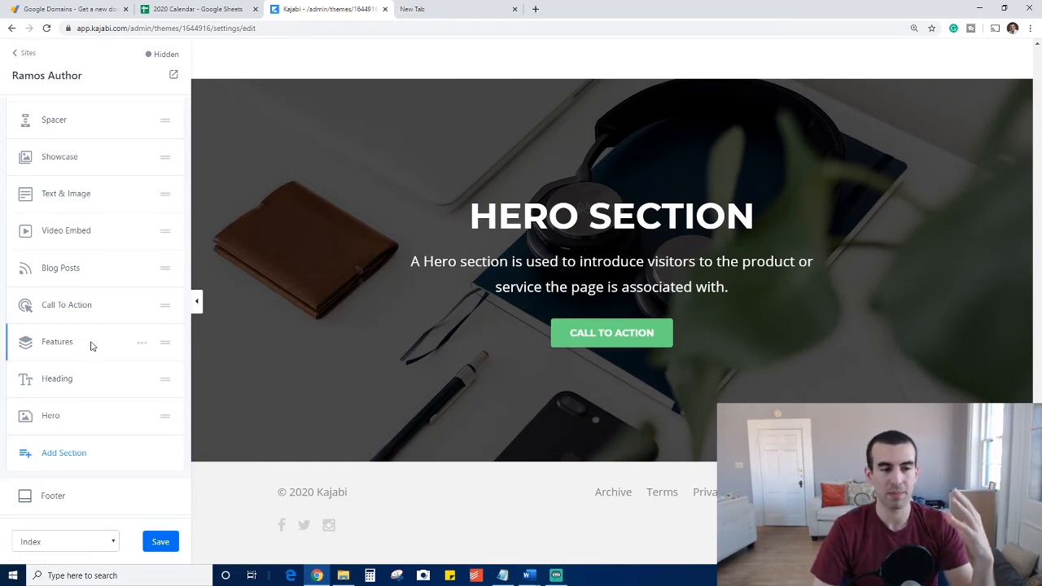
Preview the Image and Image Gallery sections, and add the Image Gallery below the new Hero section.
scroll(88, 414, "down", 2)
left_click(84, 400)
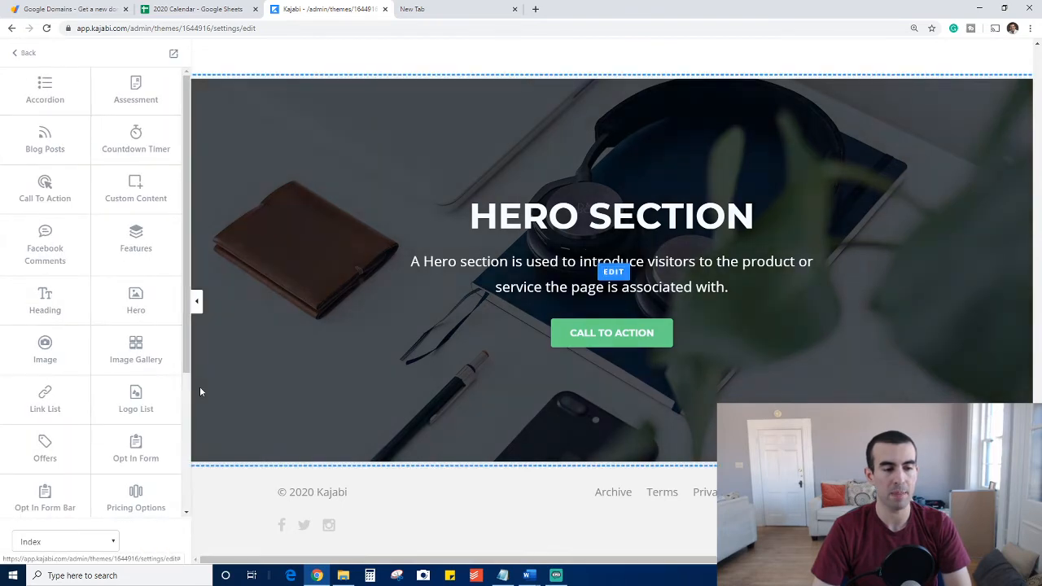
scroll(160, 400, "down", 1)
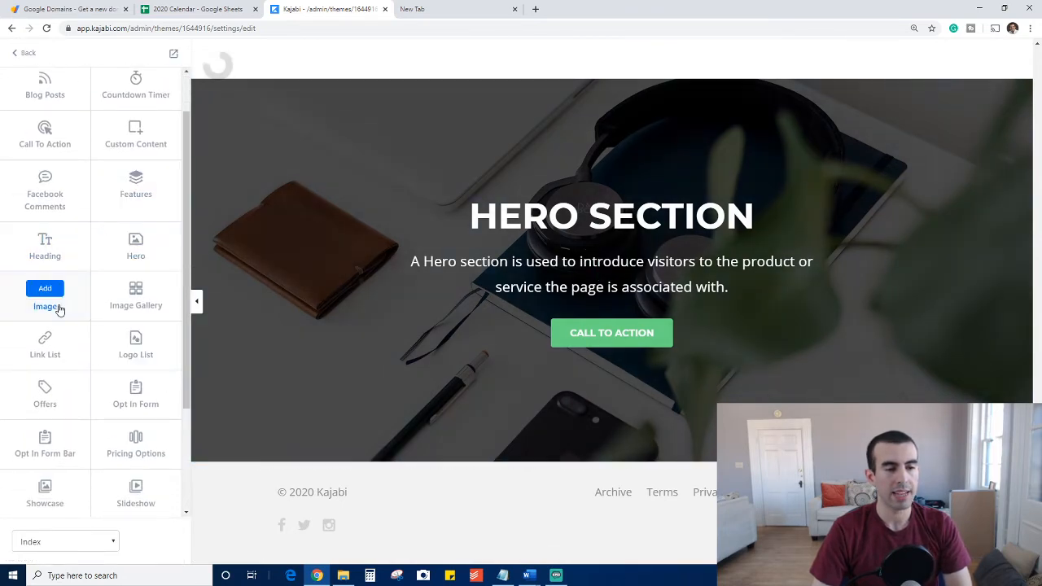
left_click(58, 309)
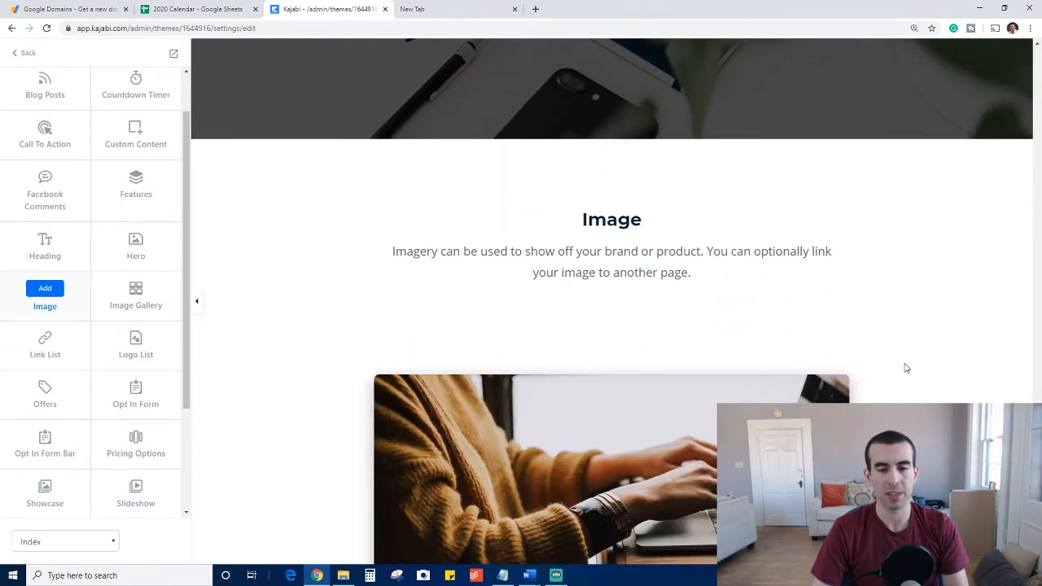
scroll(892, 365, "down", 2)
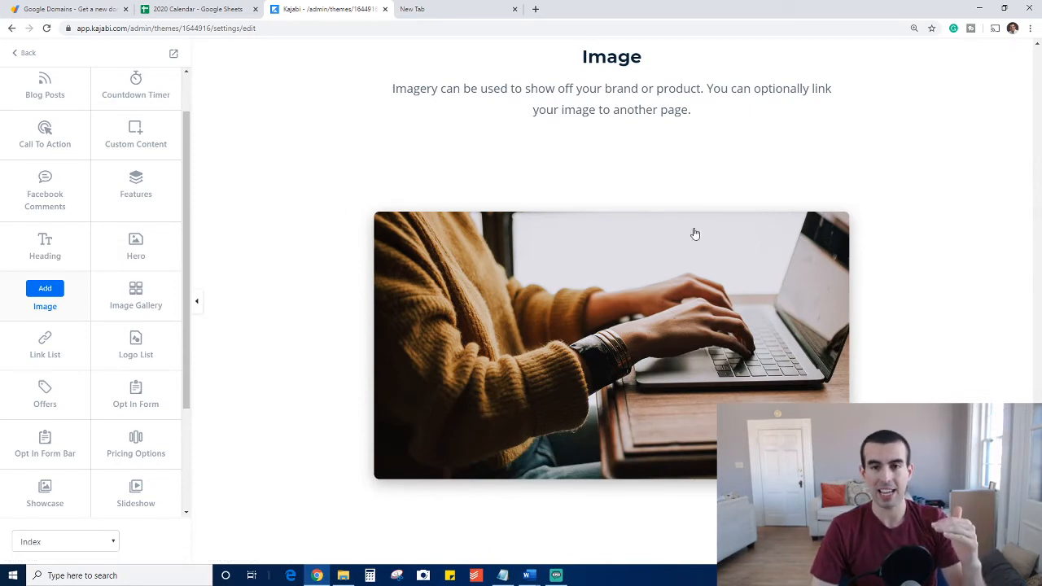
scroll(692, 231, "up", 1)
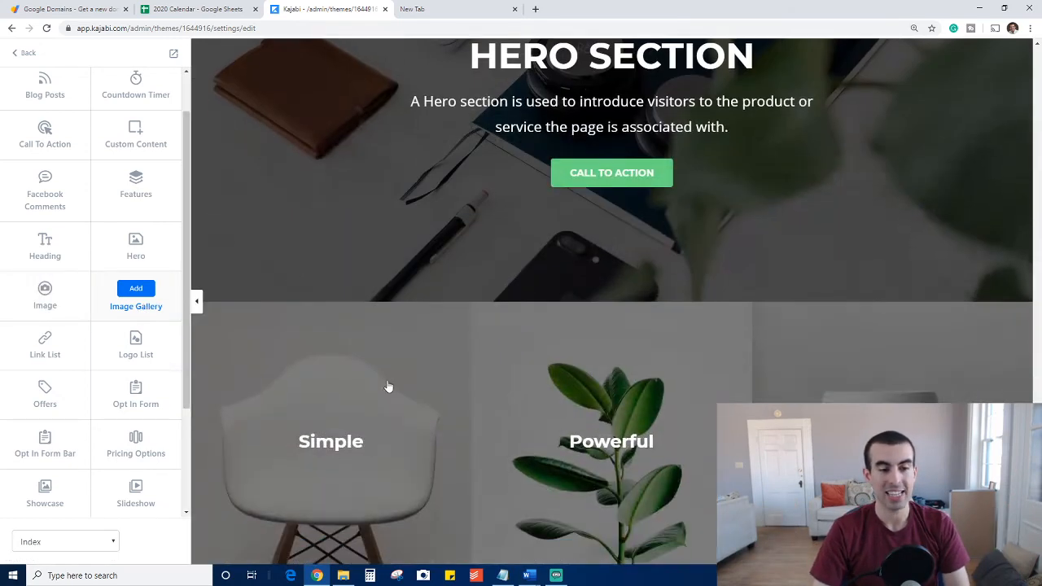
scroll(407, 374, "down", 2)
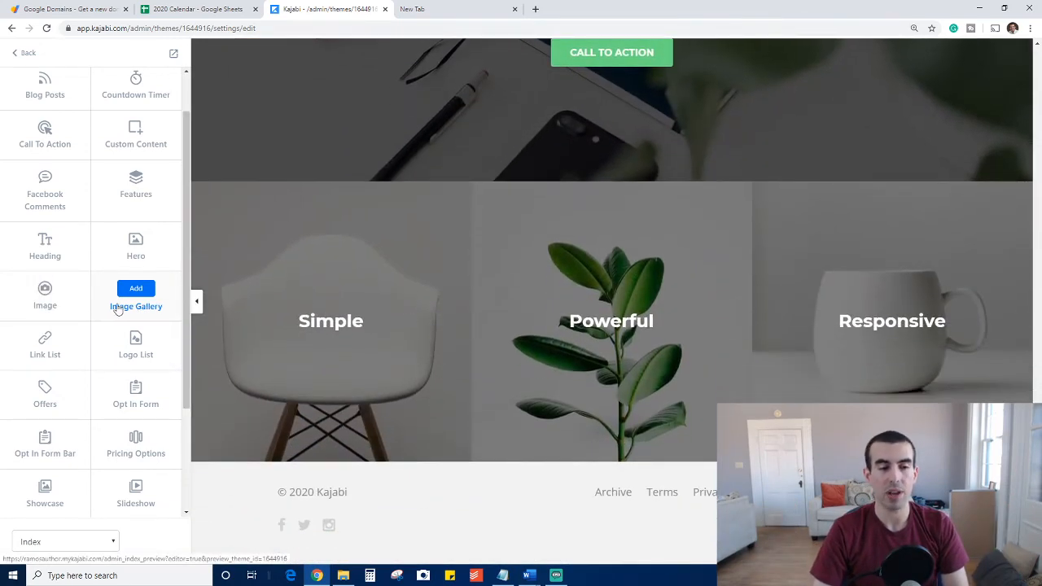
left_click(135, 293)
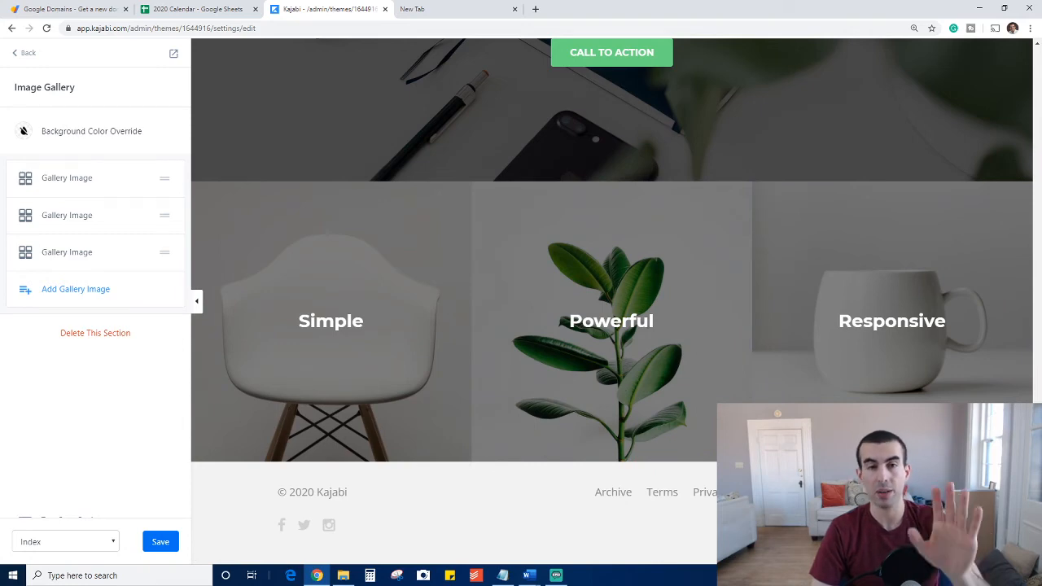
Add a fourth image to the Image Gallery section, save the page and return to the section list.
left_click(54, 292)
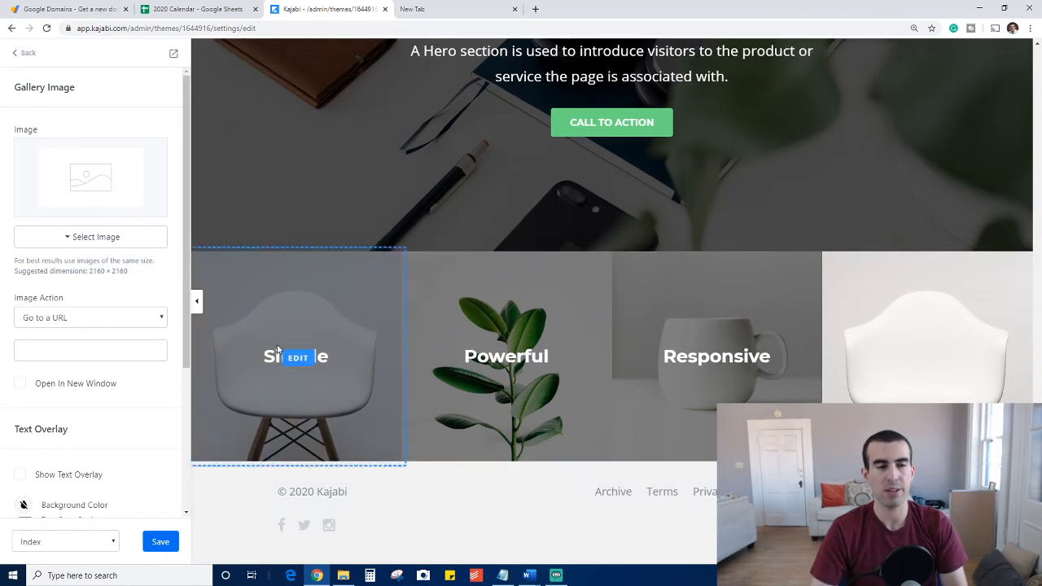
left_click(155, 542)
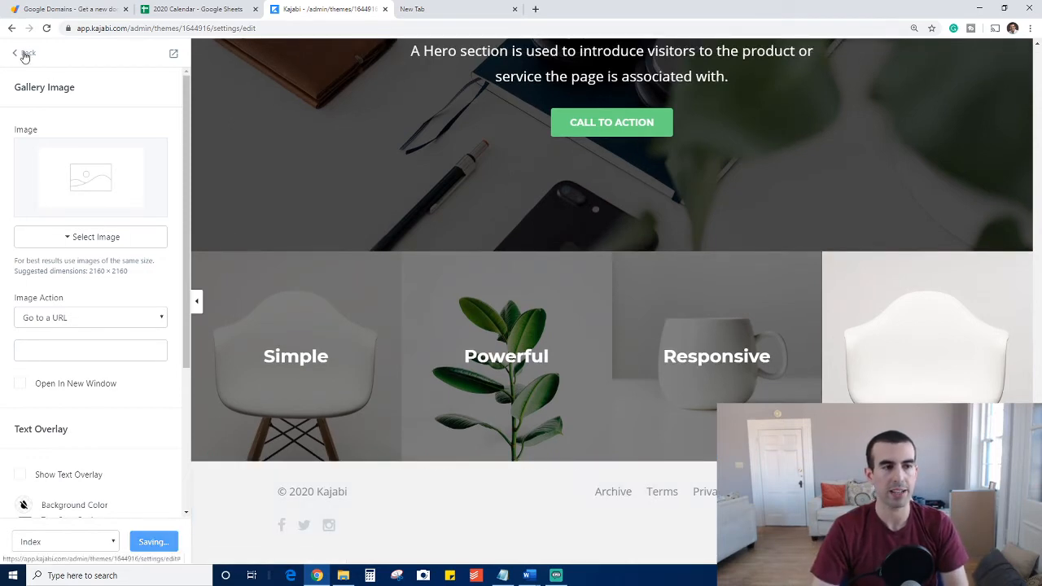
left_click(25, 53)
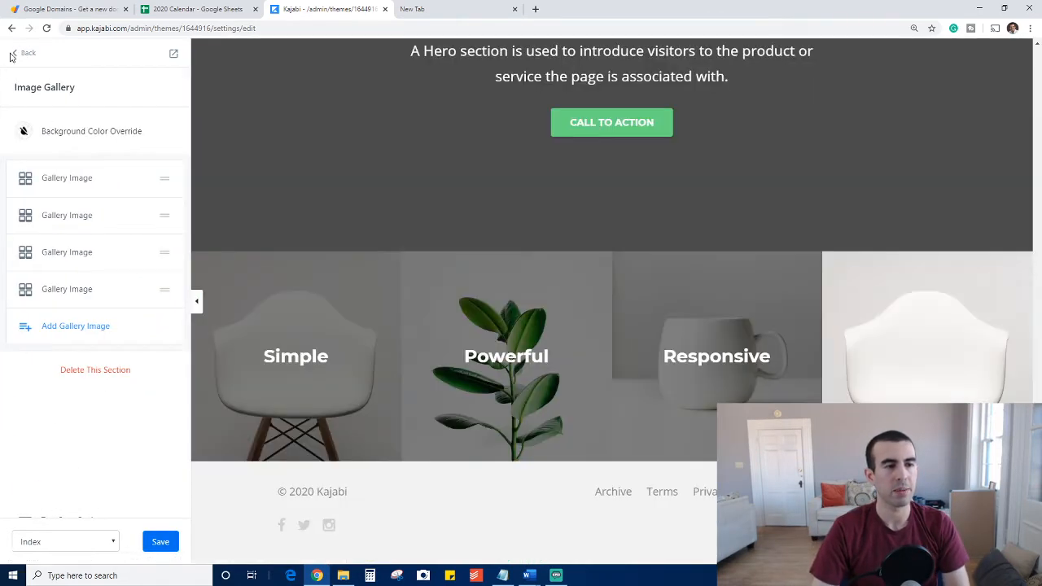
left_click(12, 53)
Preview the Link List, Logo List and Offers sections below the image gallery without adding them.
scroll(59, 383, "down", 2)
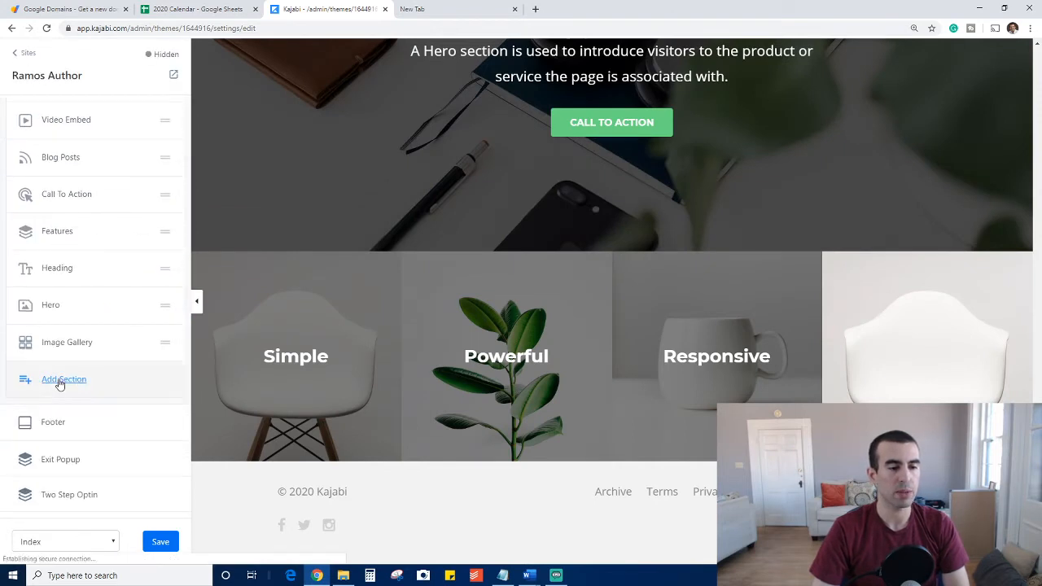
left_click(59, 381)
scroll(112, 329, "down", 1)
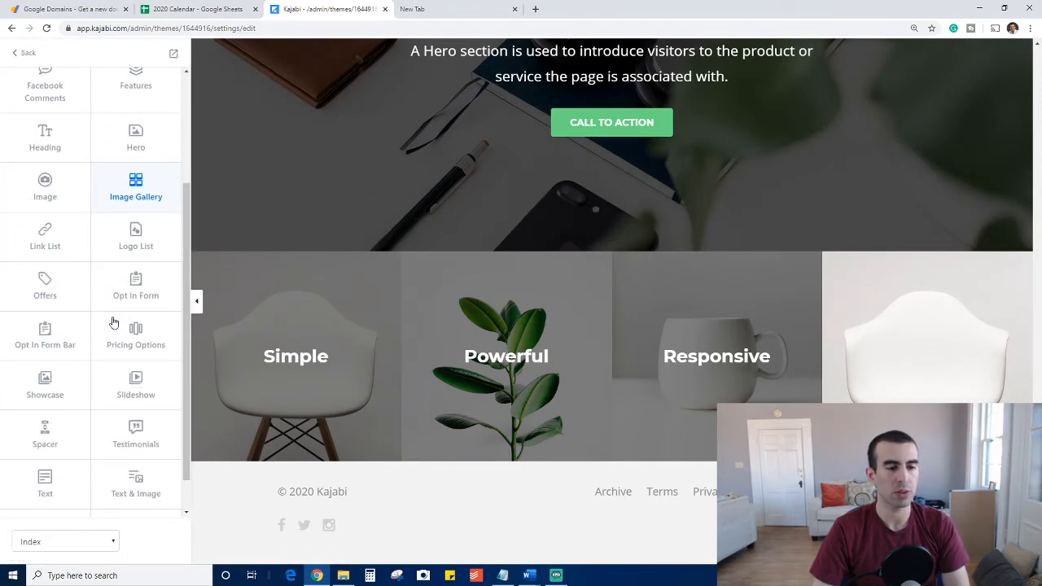
left_click(45, 229)
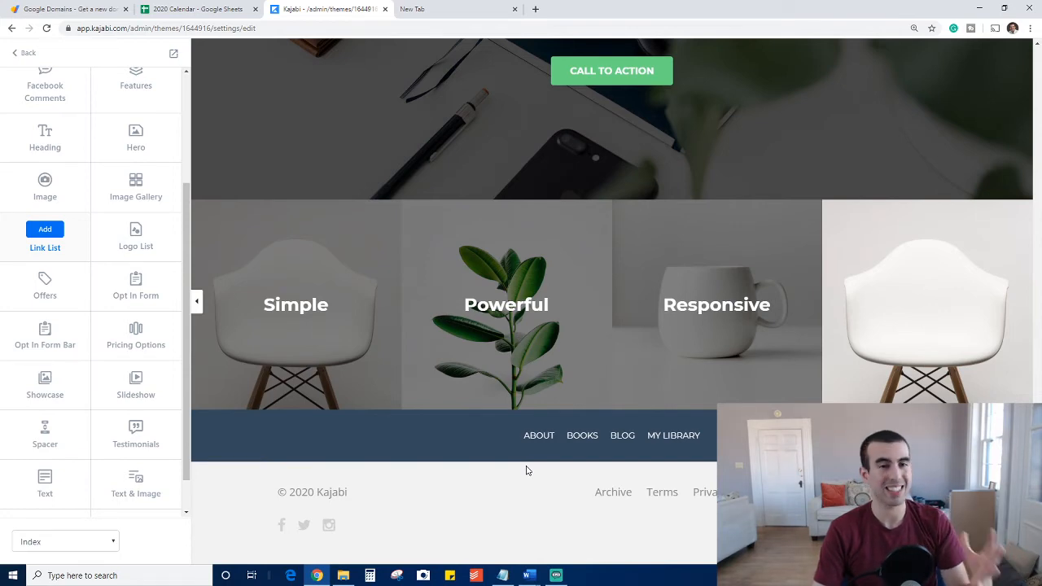
left_click(135, 230)
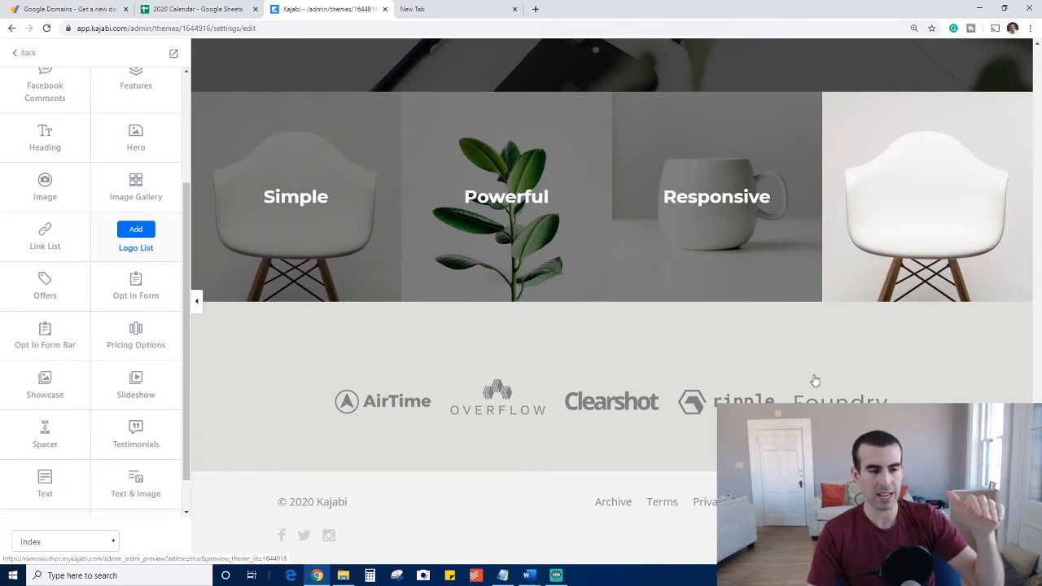
left_click(39, 301)
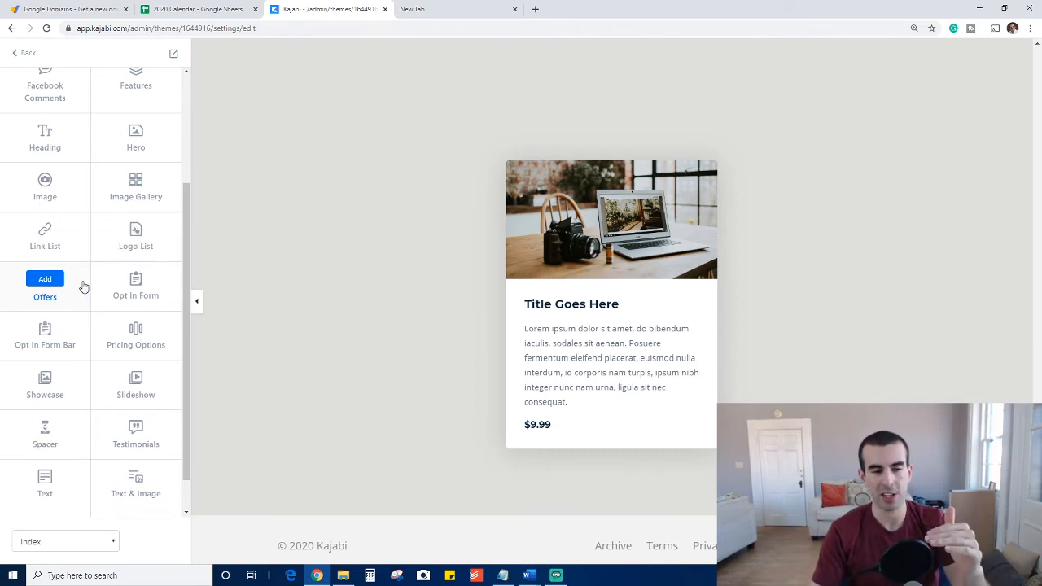
scroll(421, 369, "up", 2)
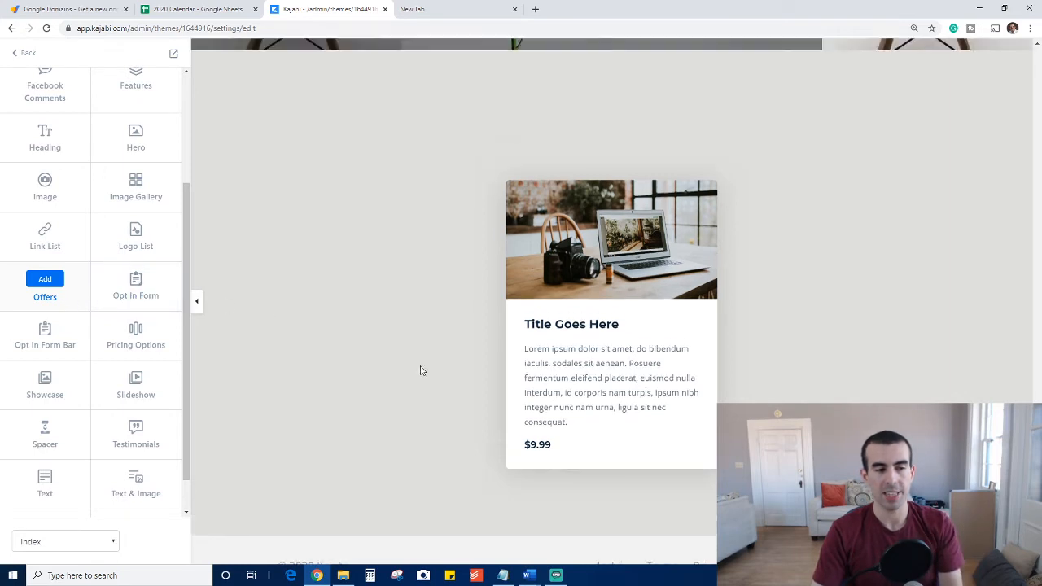
scroll(421, 370, "down", 2)
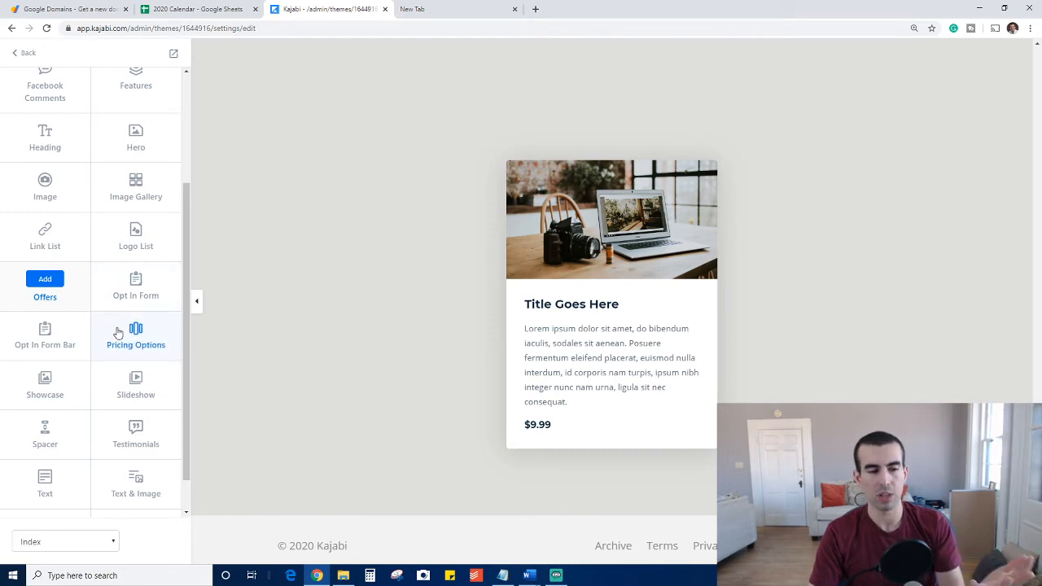
Preview the Pricing Options section, add it at the end of the home page and return to the section list.
mouse_move(120, 330)
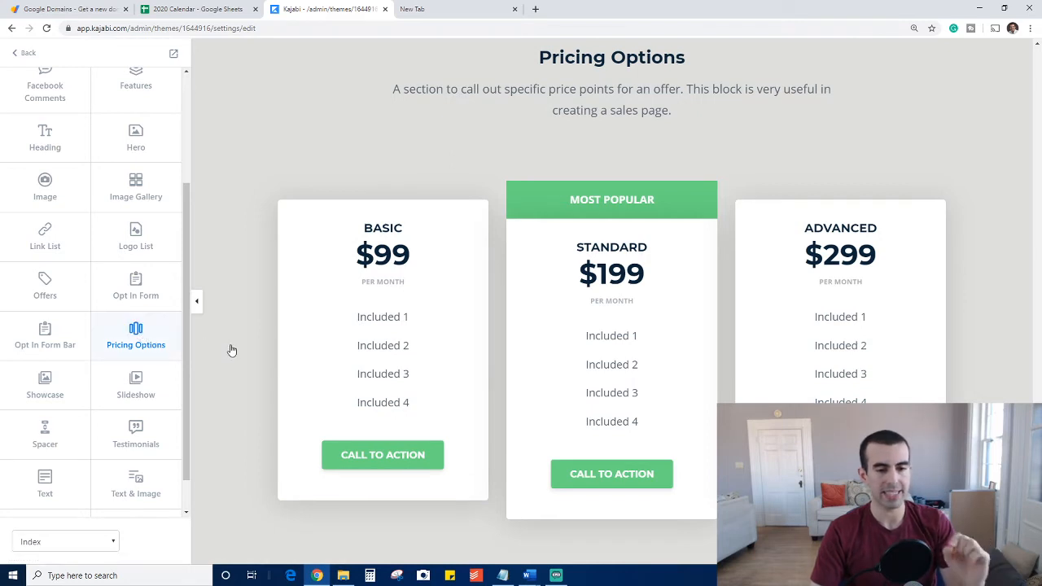
left_click(610, 277)
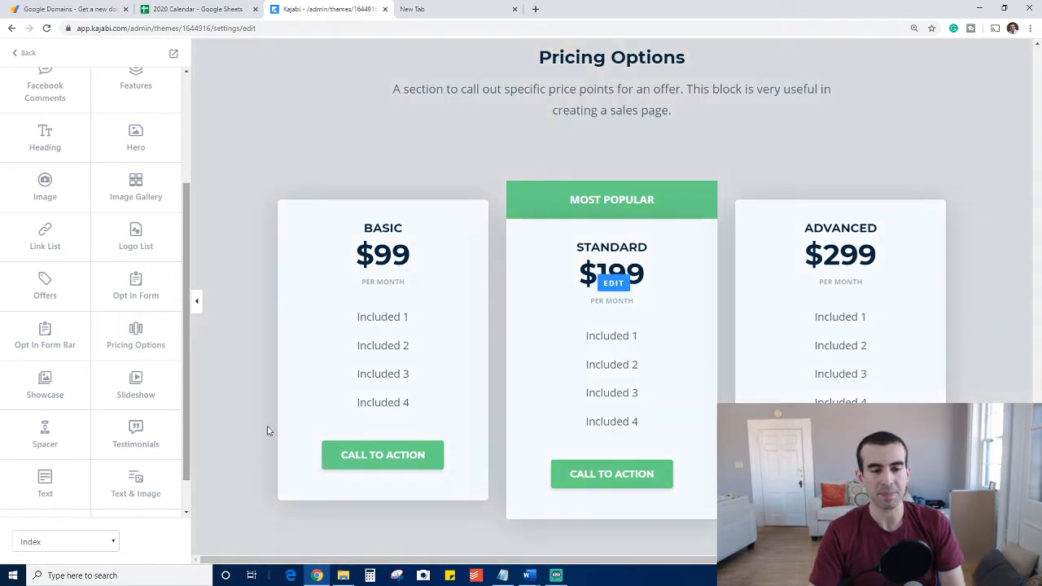
left_click(36, 54)
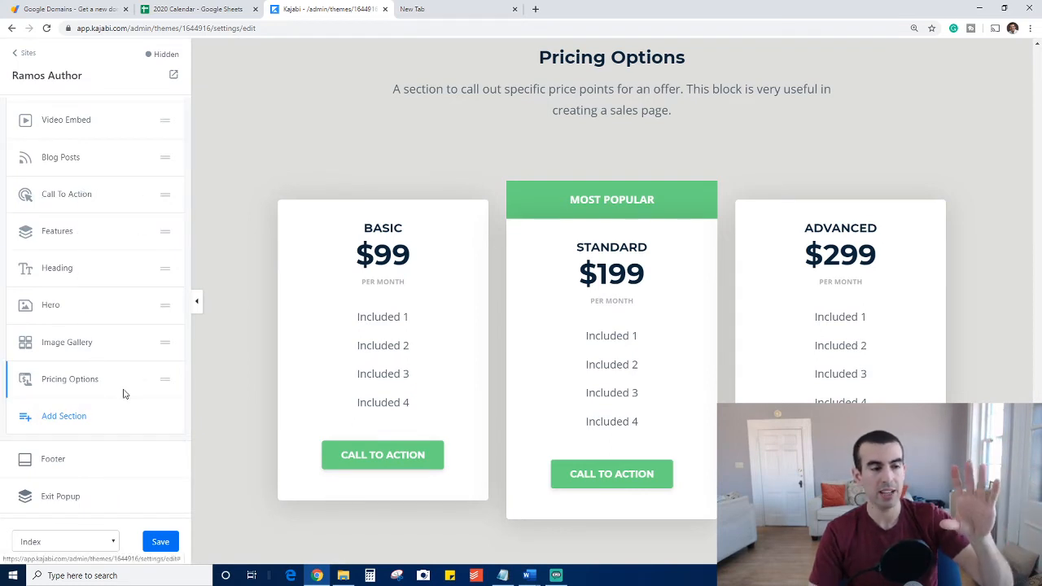
Open the settings of the BASIC pricing option, the Pricing Options heading and the STANDARD option from the page preview.
mouse_move(122, 392)
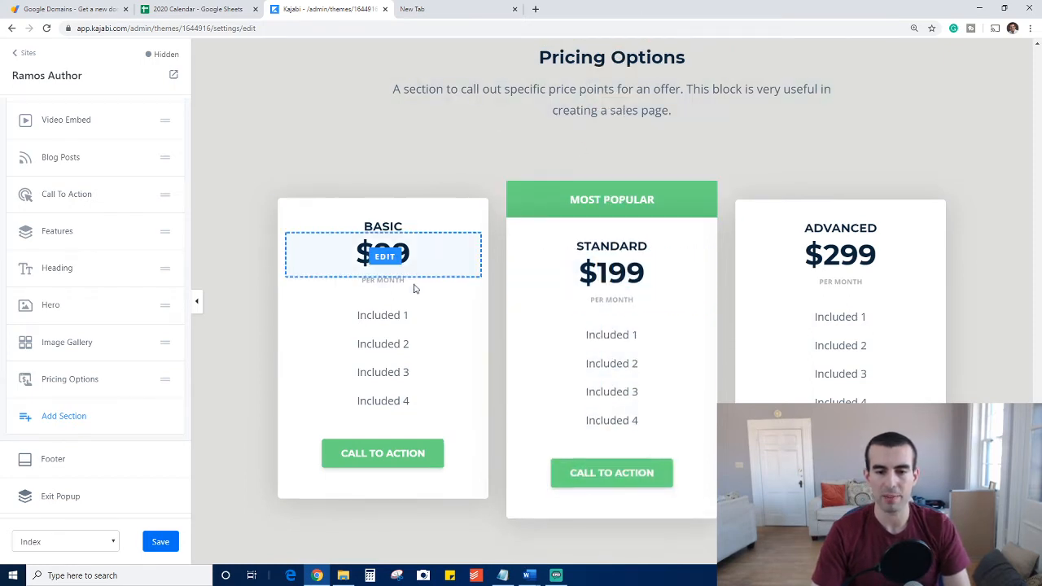
left_click(803, 252)
left_click(384, 257)
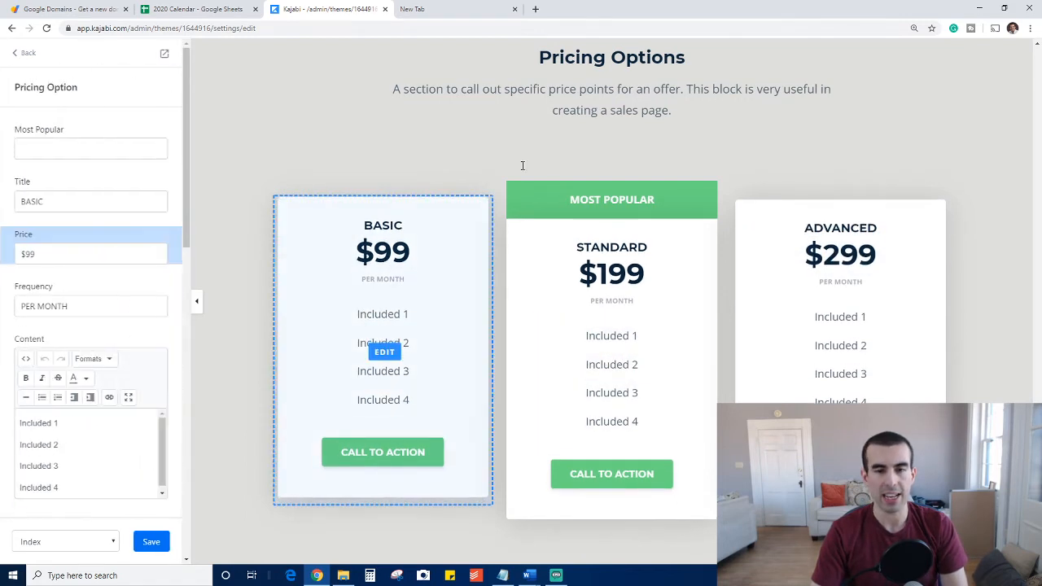
left_click(609, 57)
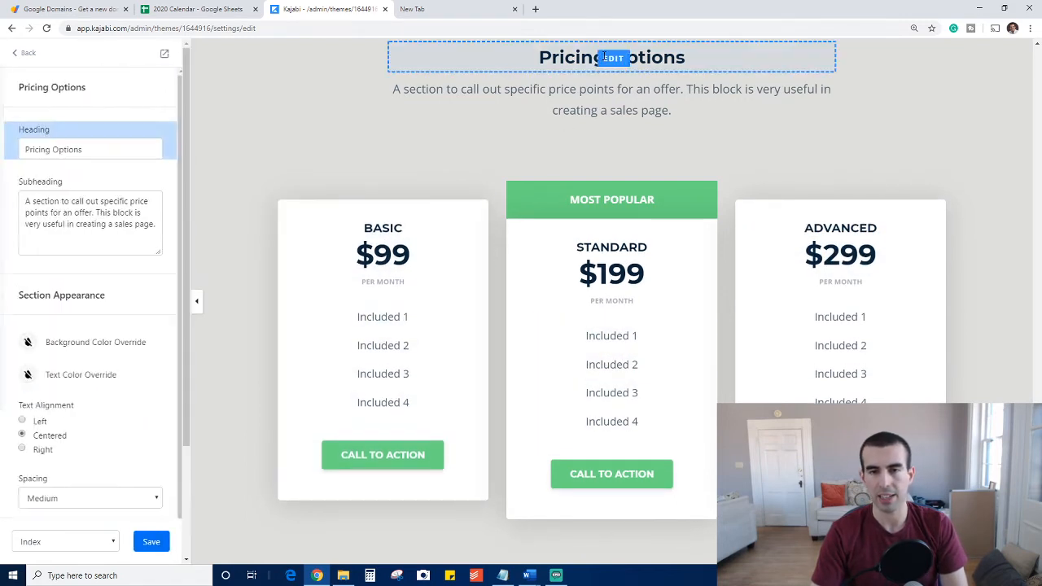
left_click(618, 281)
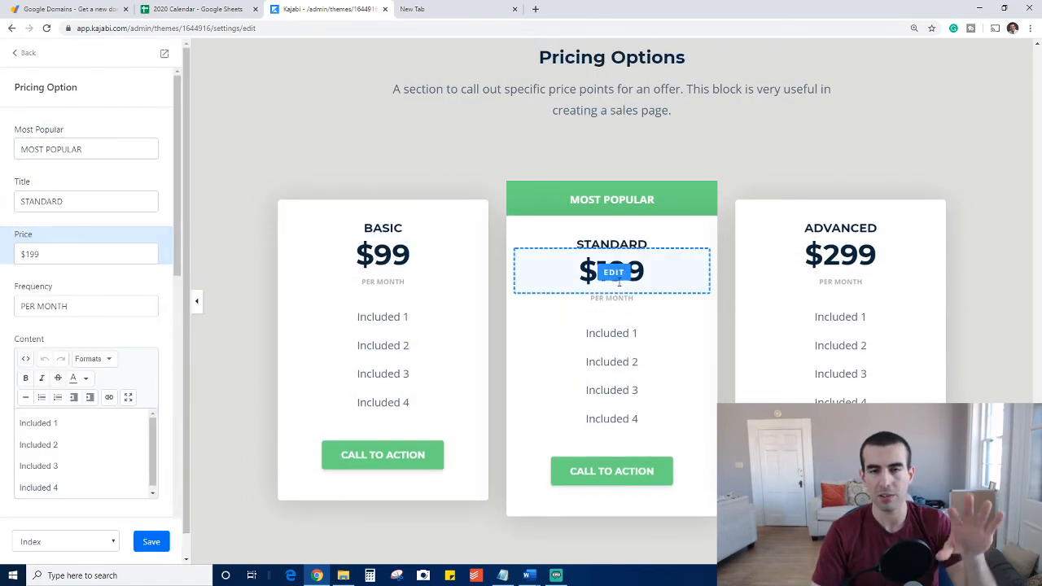
Review the STANDARD option's content and call-to-action settings and the BASIC option's content and price settings, returning to the section list.
left_click(617, 359)
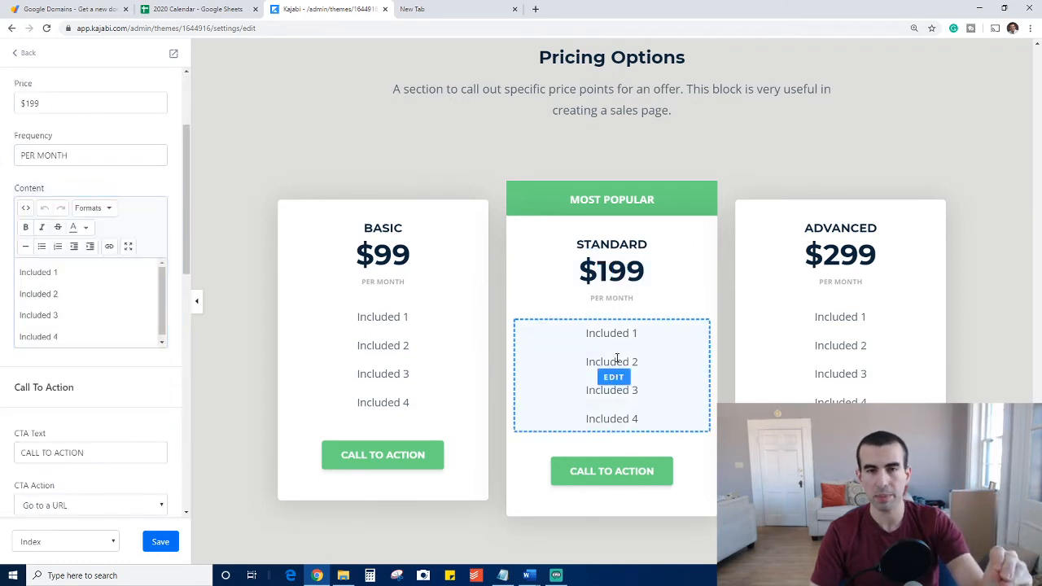
left_click(608, 487)
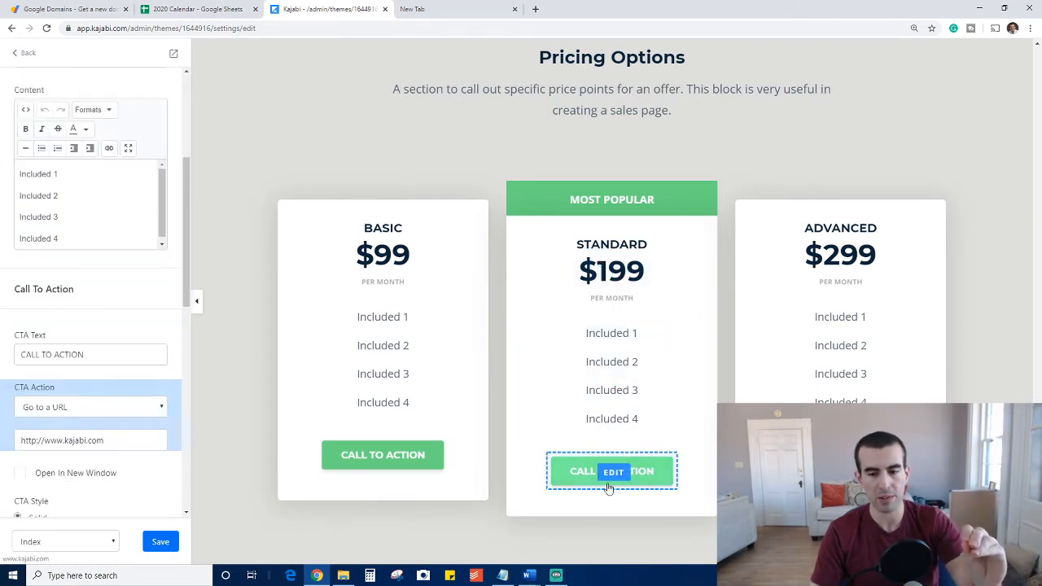
left_click(439, 372)
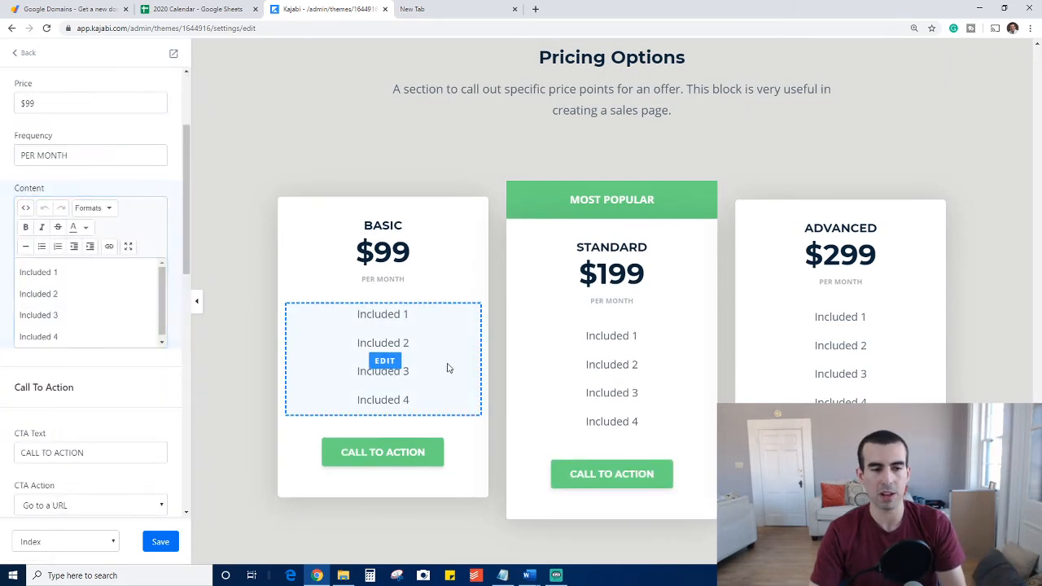
left_click(29, 54)
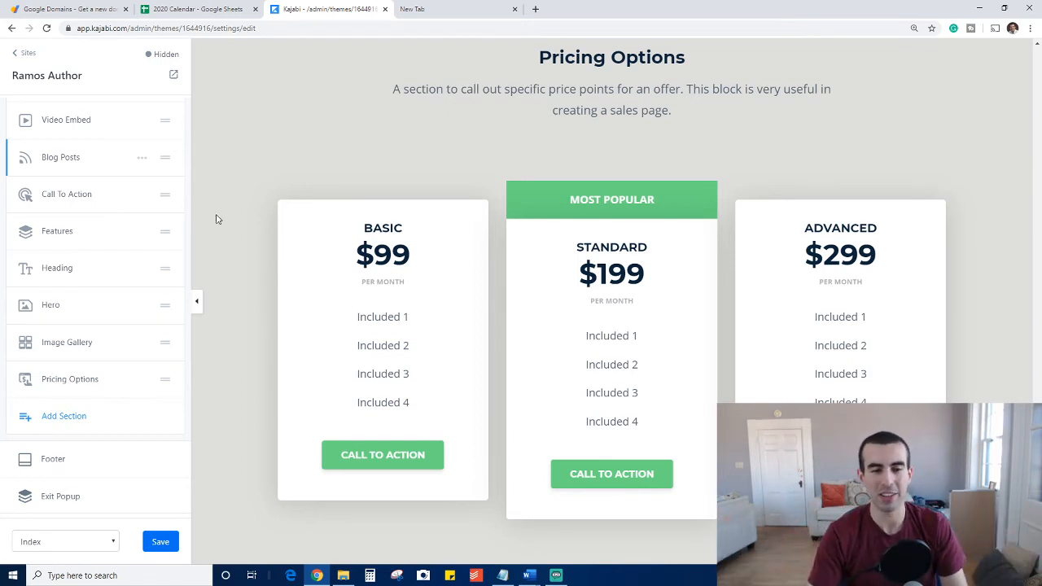
left_click(407, 253)
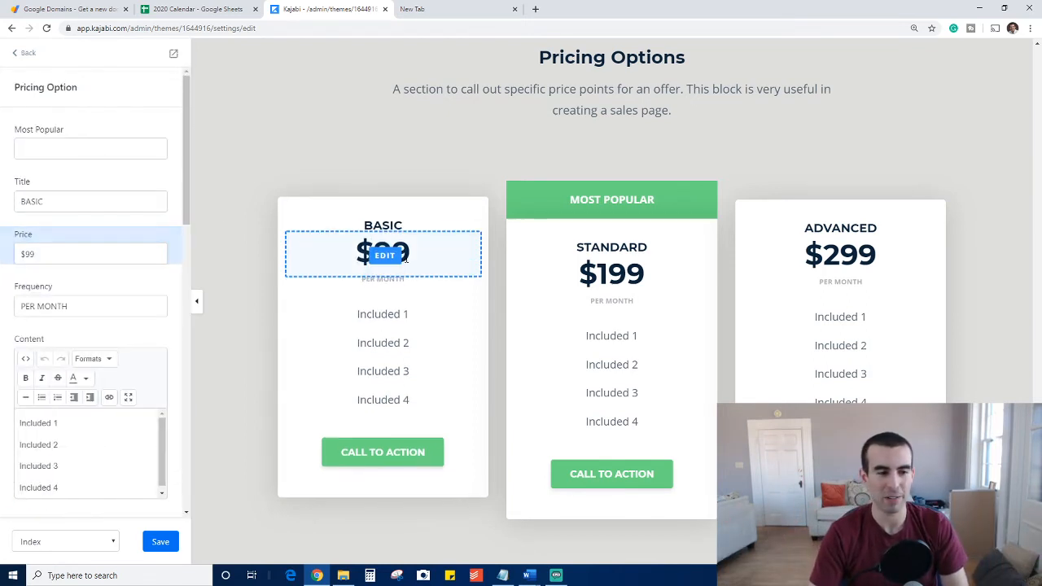
left_click(23, 55)
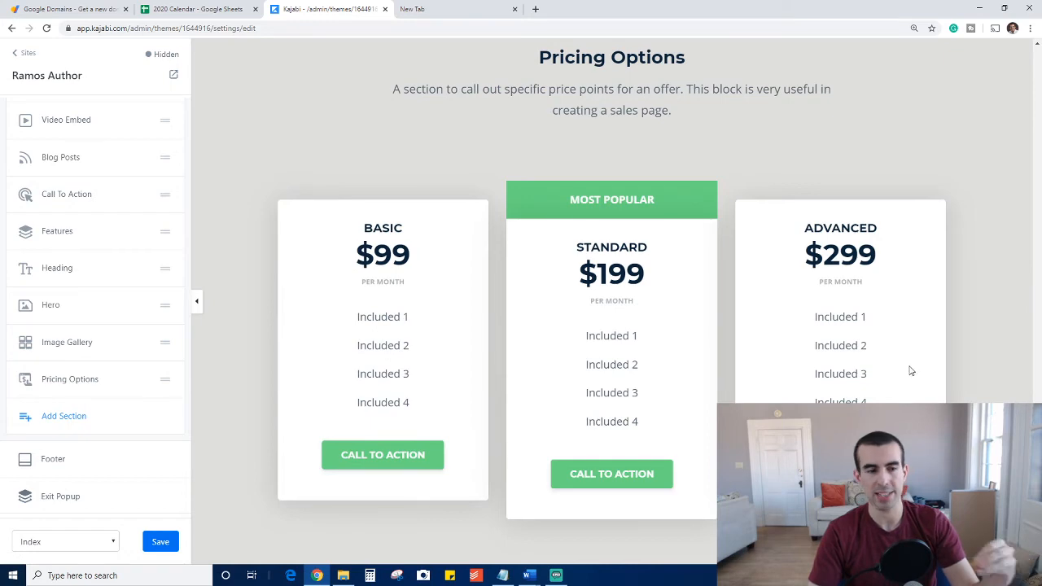
Preview the Opt In Form section and add it below the pricing options on the home page.
left_click(30, 411)
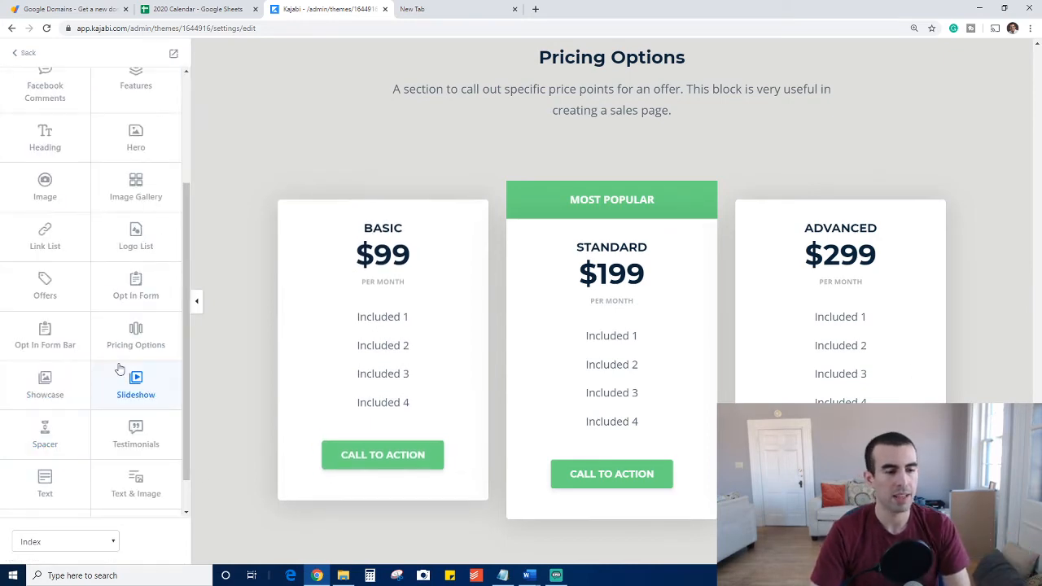
left_click(156, 300)
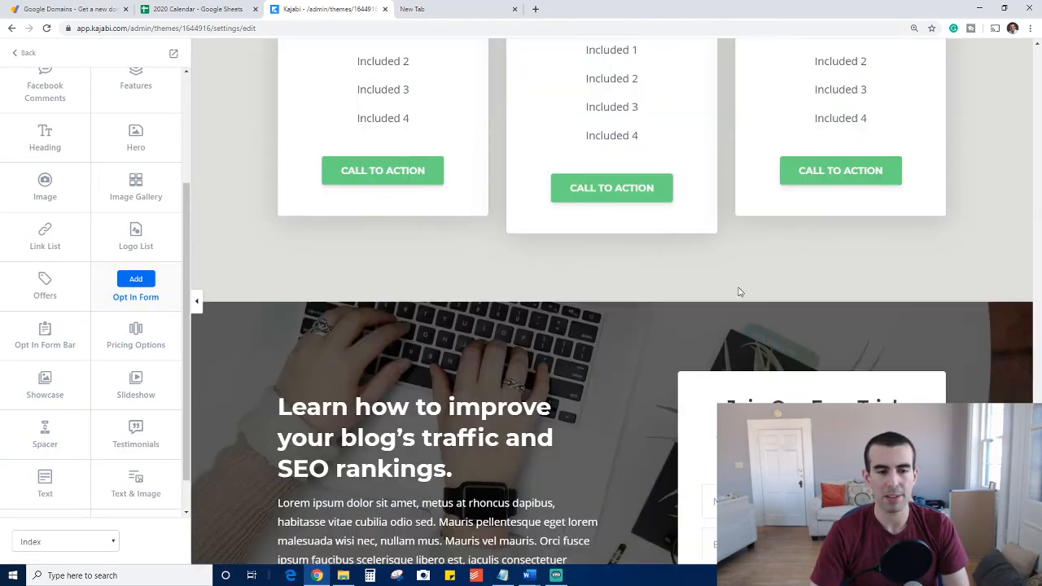
scroll(844, 259, "down", 3)
scroll(844, 259, "up", 1)
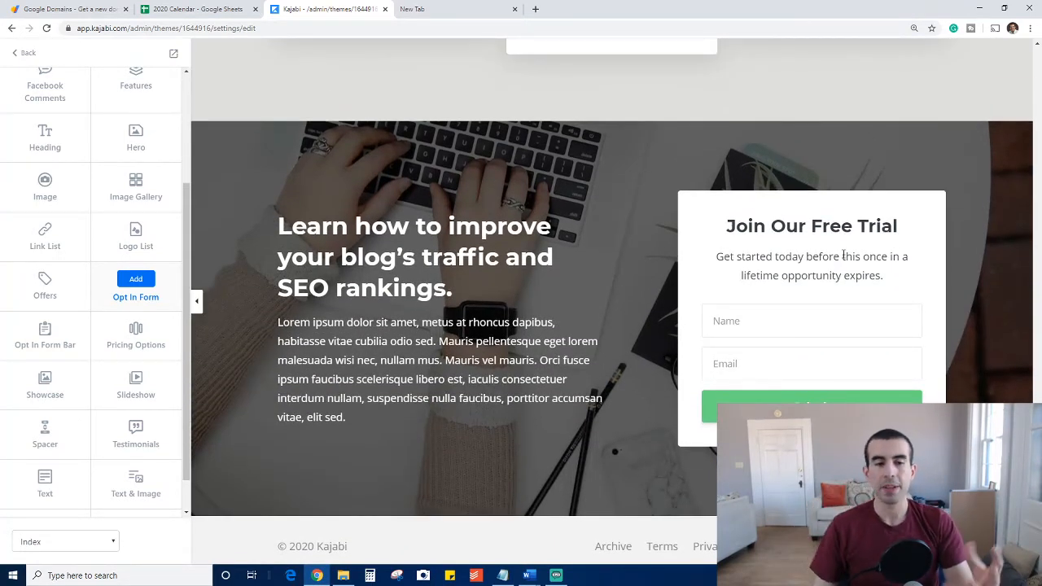
left_click(135, 285)
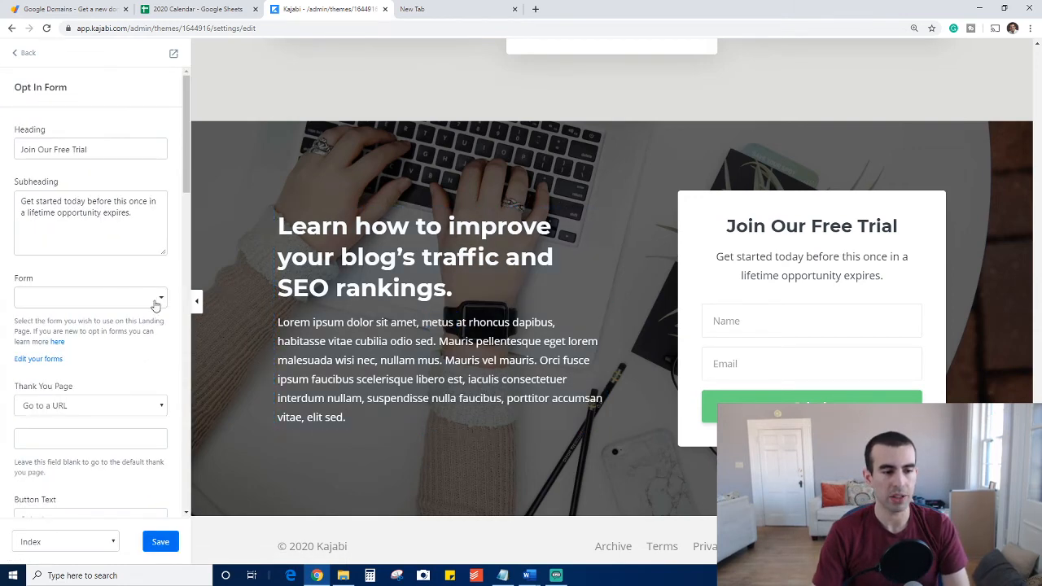
Select Default Form for the opt-in section, switching its Show Text option off and back on.
scroll(152, 372, "down", 1)
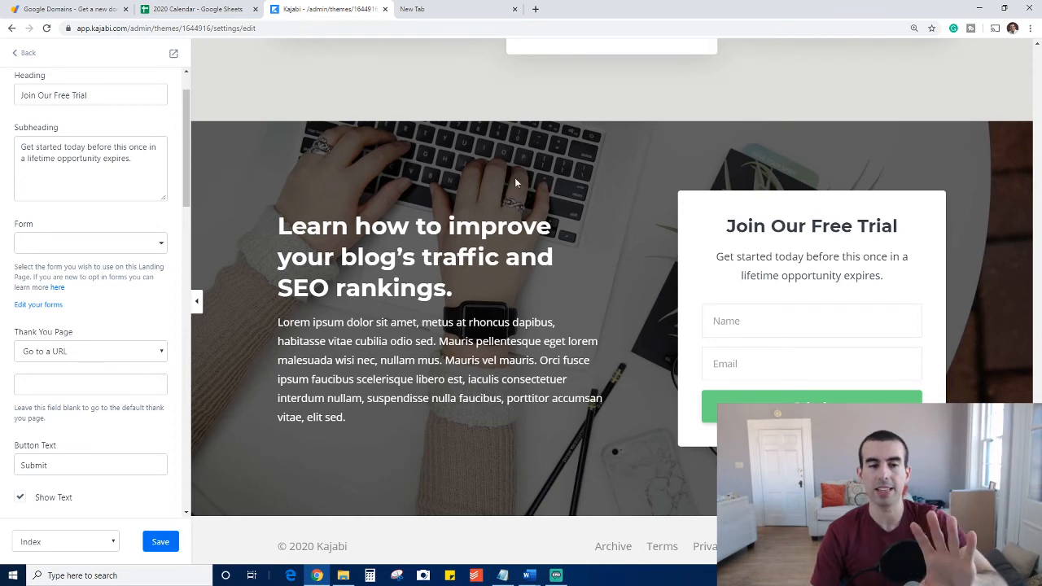
scroll(80, 352, "down", 4)
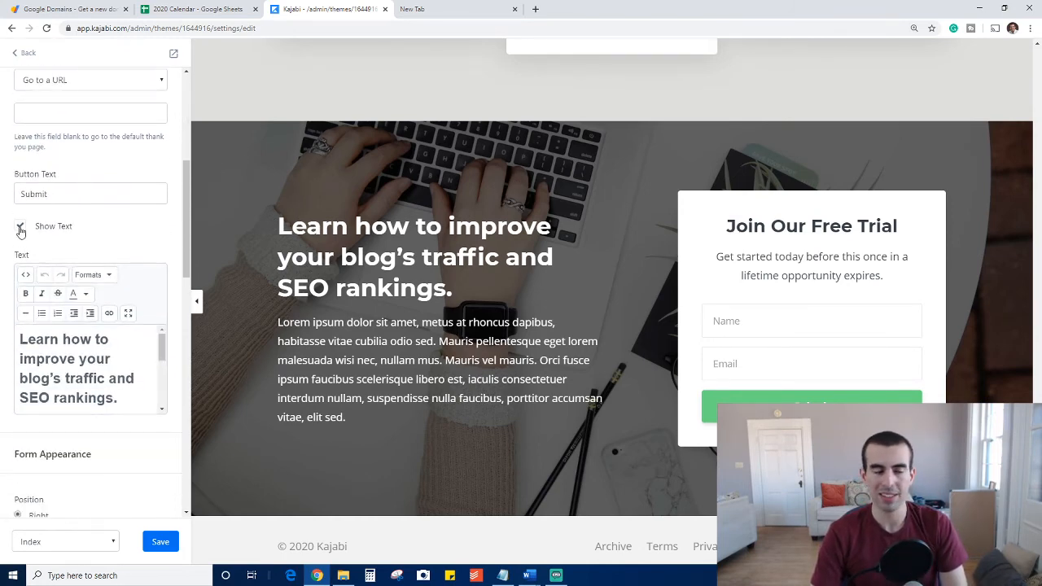
left_click(21, 229)
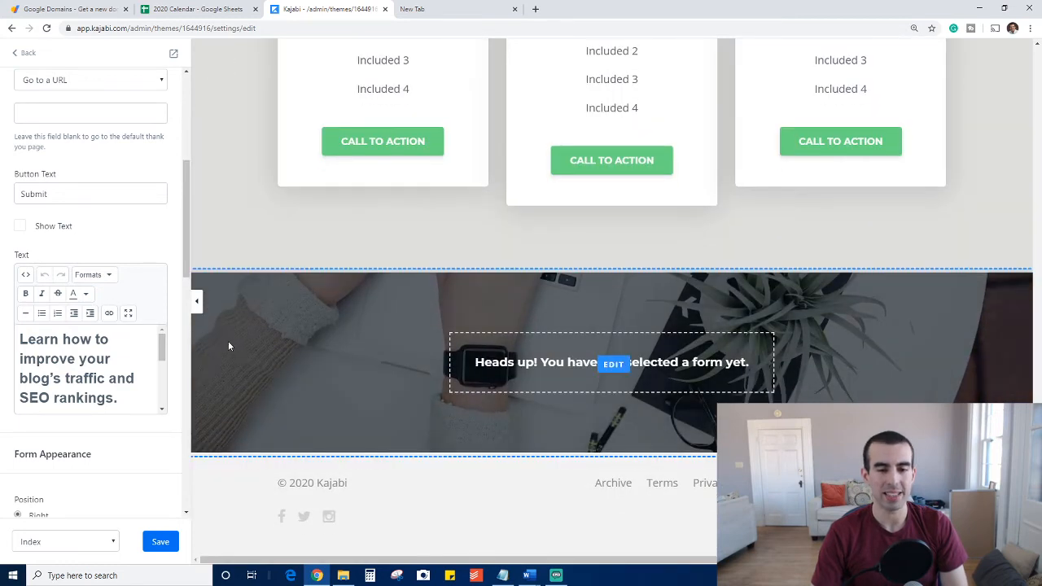
scroll(72, 240, "up", 3)
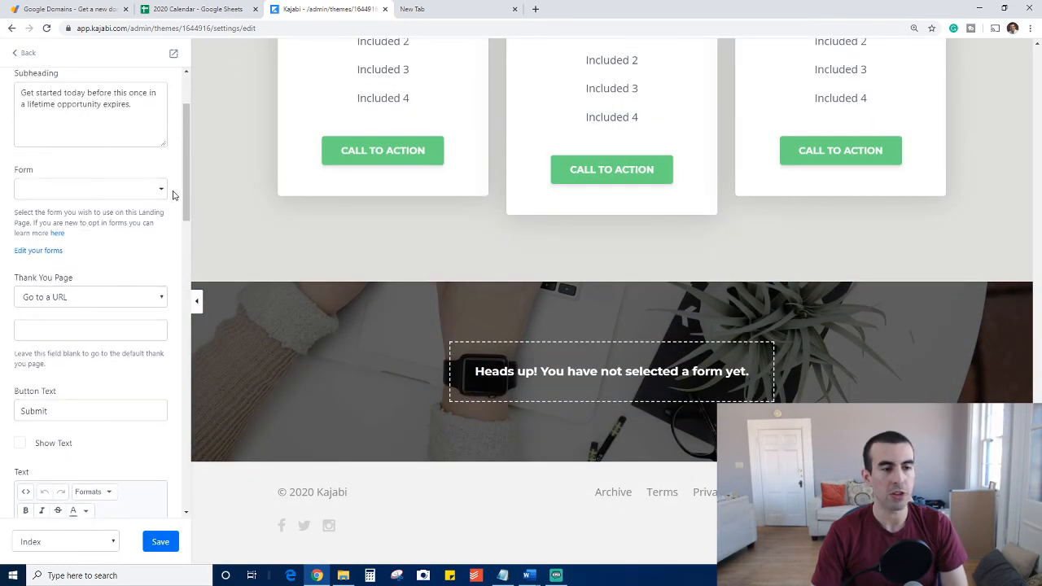
left_click(164, 192)
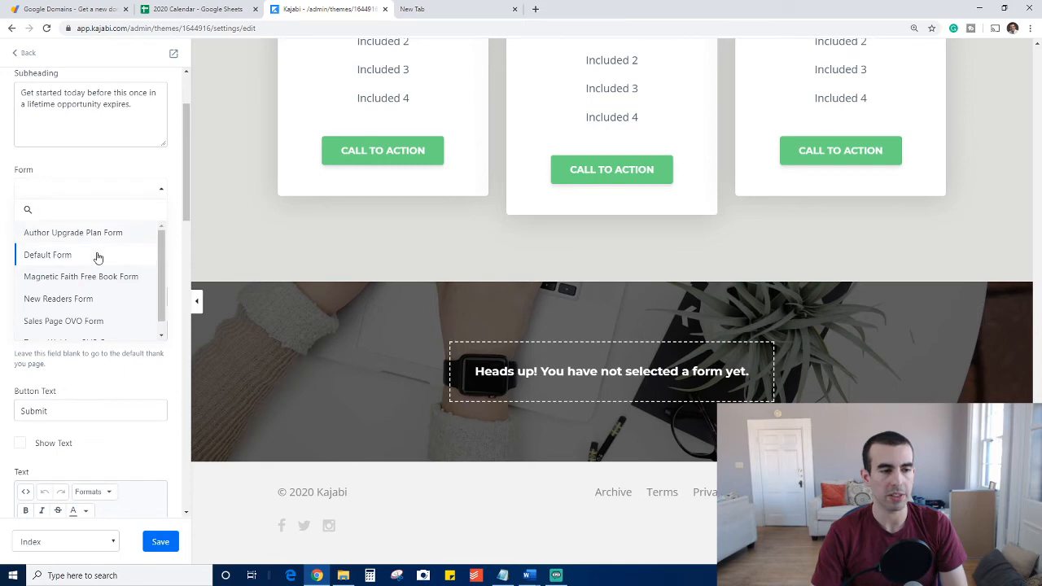
left_click(97, 255)
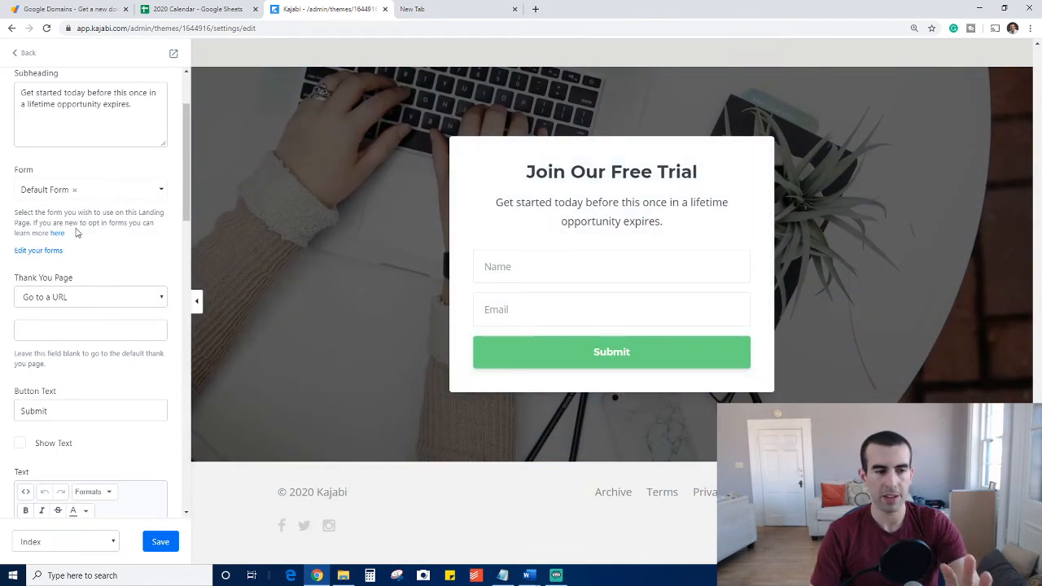
left_click(26, 445)
Try the opt-in form at the Bottom position, restore it to Right, save the page and return to the section list.
scroll(81, 423, "down", 4)
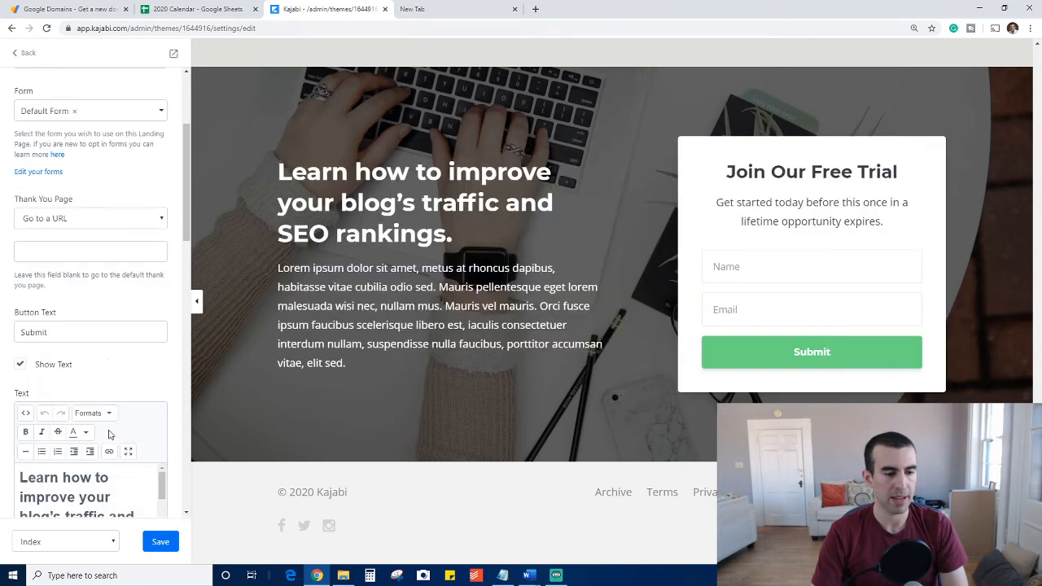
left_click(19, 422)
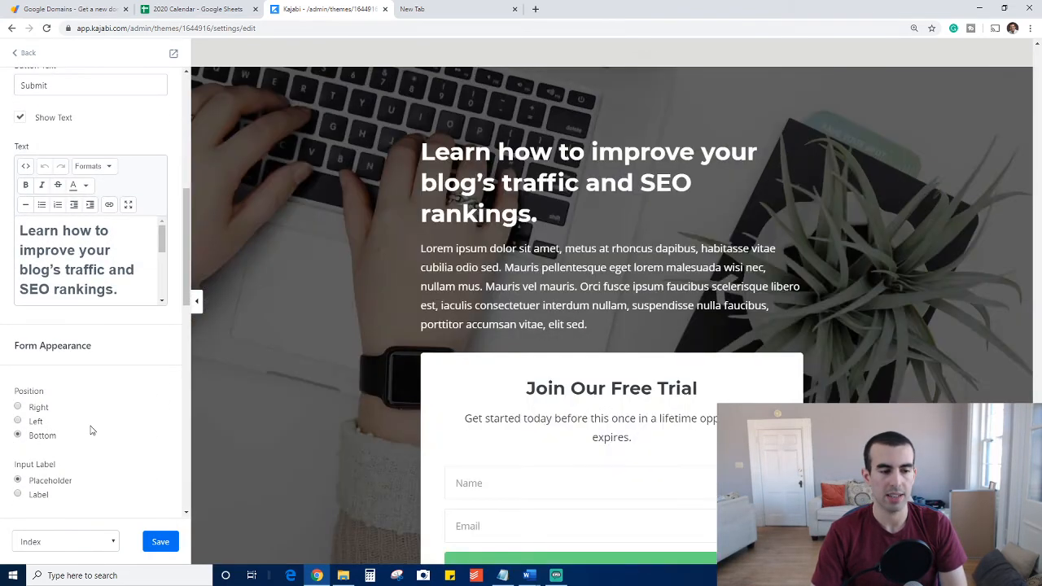
left_click(19, 408)
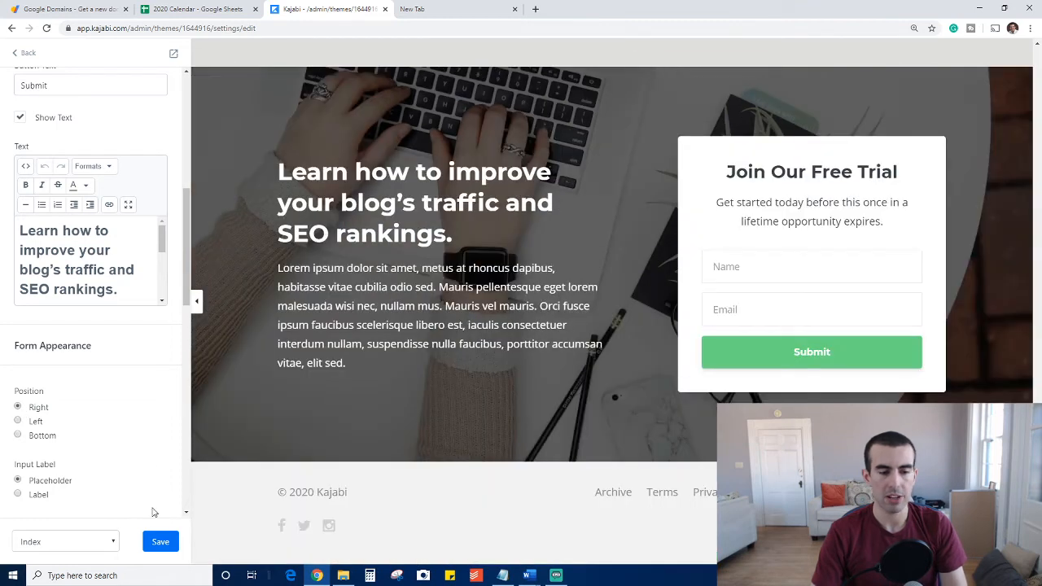
left_click(160, 542)
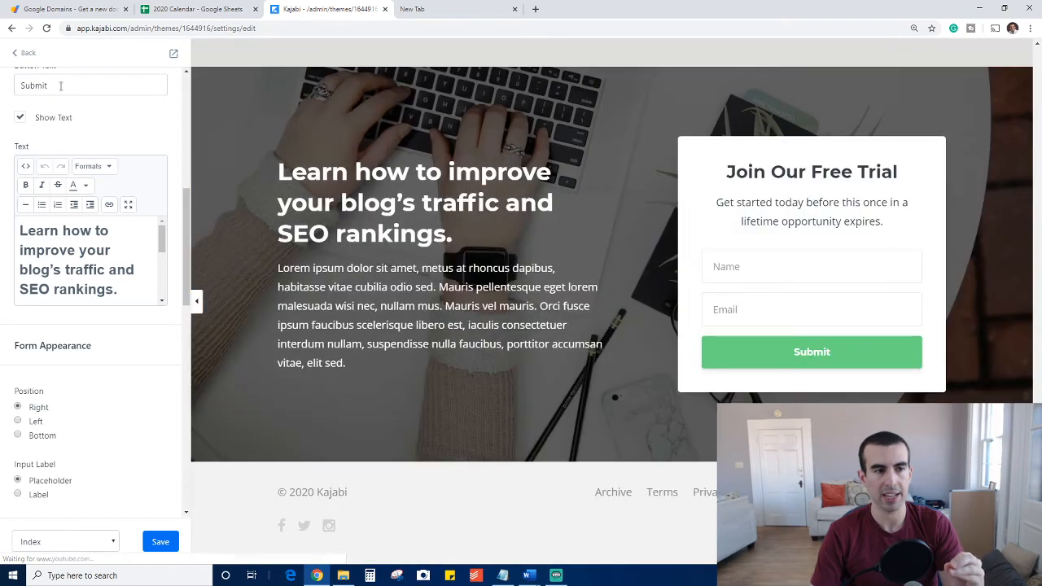
left_click(25, 53)
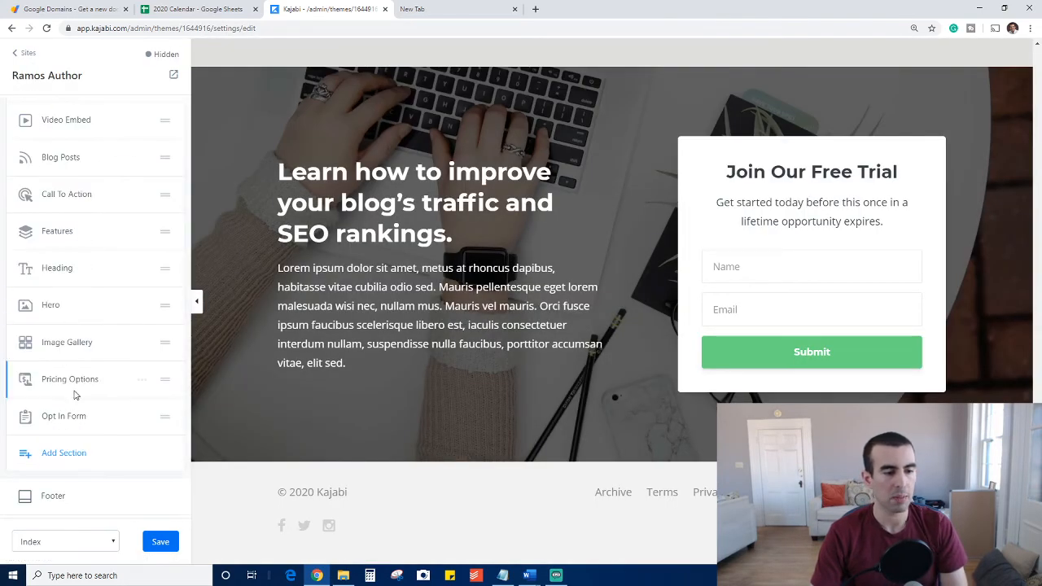
Preview the Opt In Form Bar section below the opt-in form and try its Name and Email fields.
left_click(63, 450)
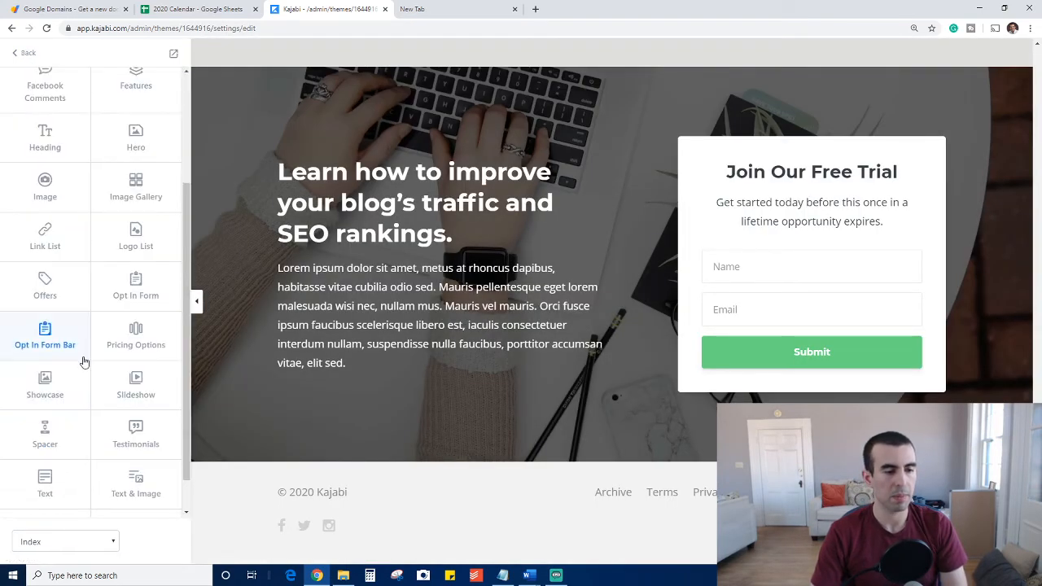
scroll(84, 361, "down", 1)
mouse_move(54, 305)
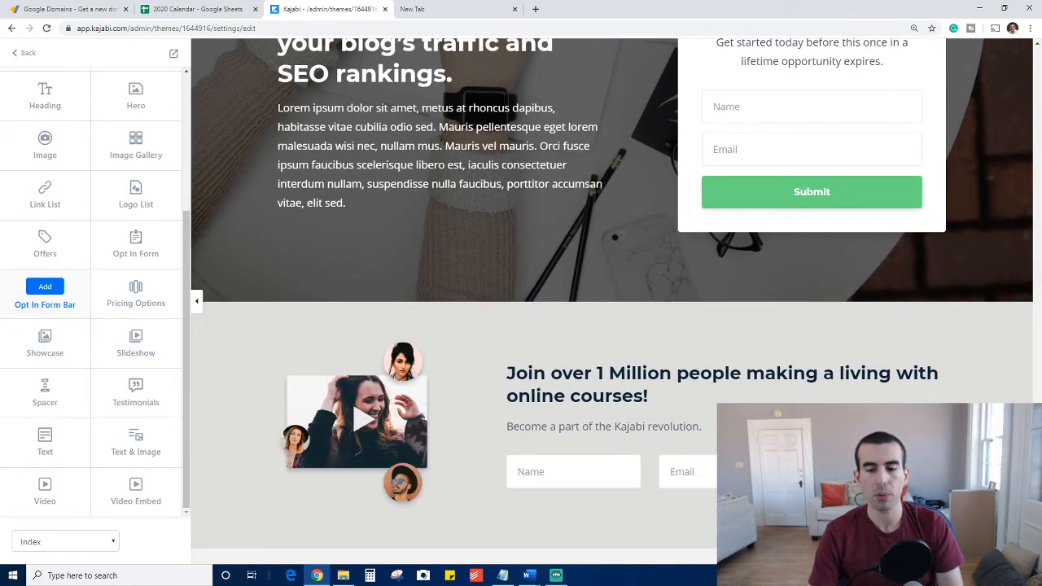
left_click(594, 472)
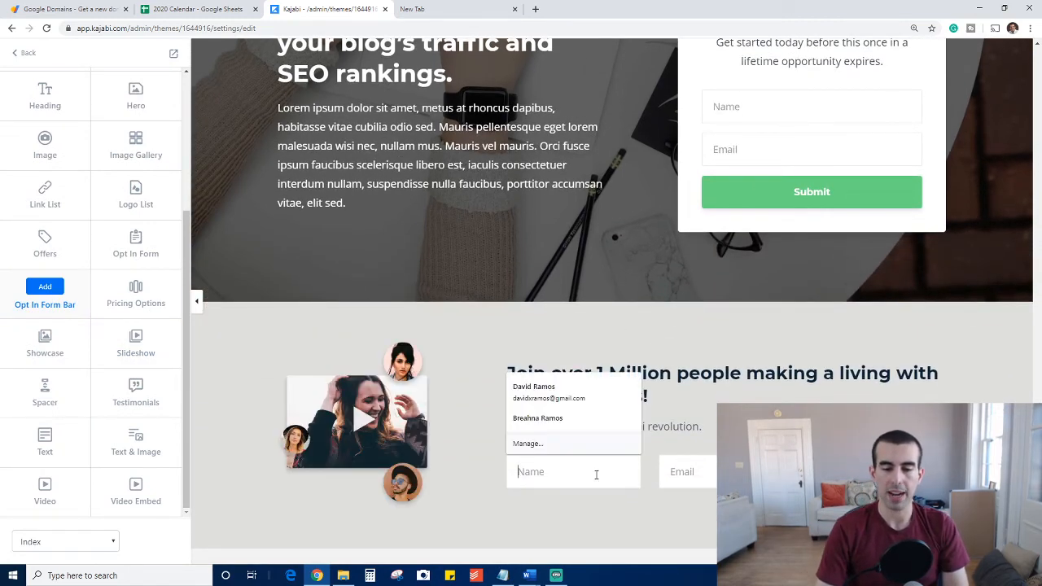
left_click(692, 470)
left_click(726, 440)
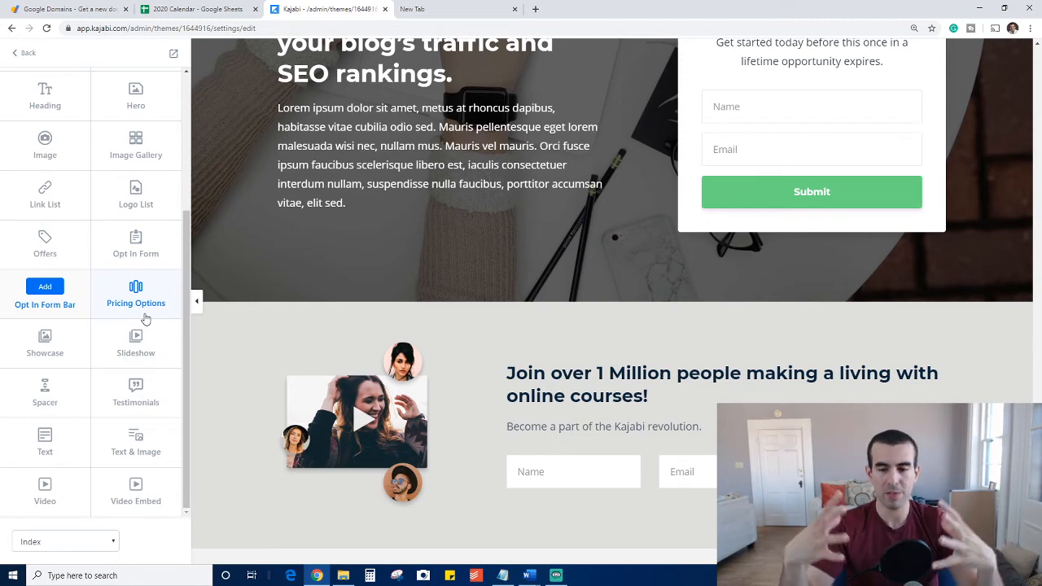
Preview the Showcase and Slideshow sections below the opt-in form without adding them.
left_click(45, 336)
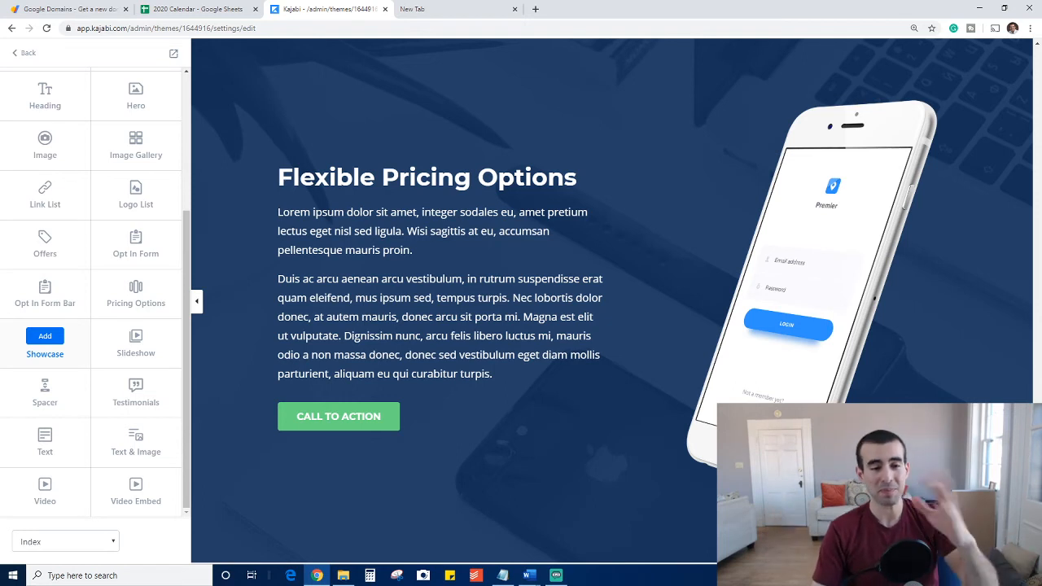
left_click(143, 359)
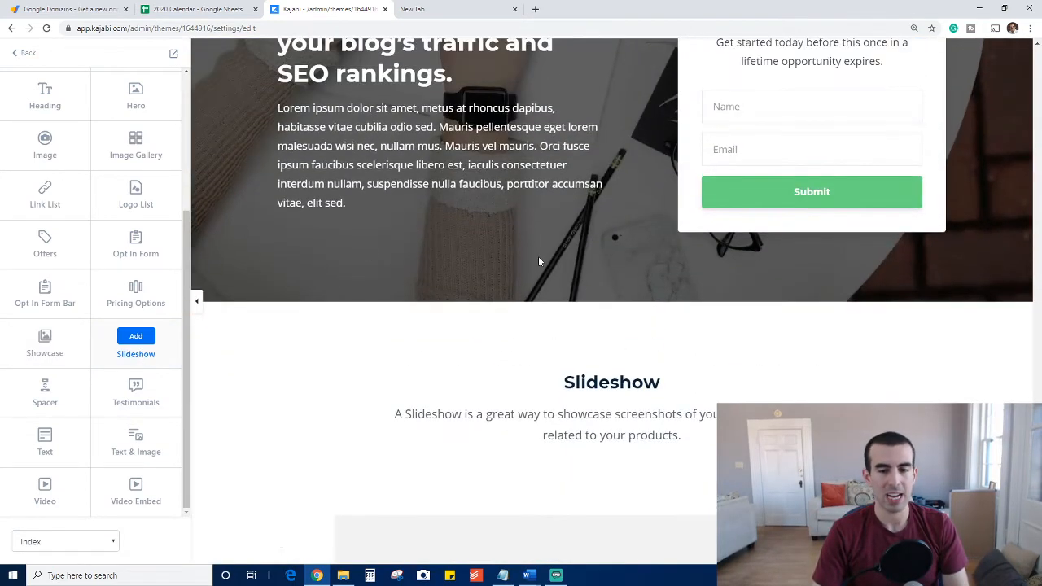
scroll(538, 257, "down", 4)
scroll(538, 261, "down", 1)
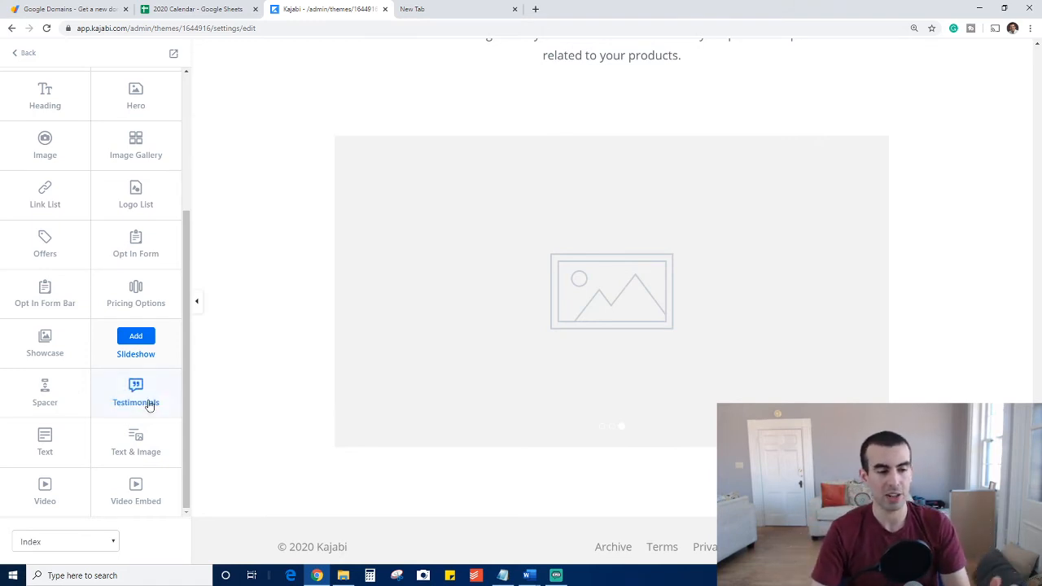
Add a Spacer section below the opt-in form and set its background color override to red.
left_click(45, 387)
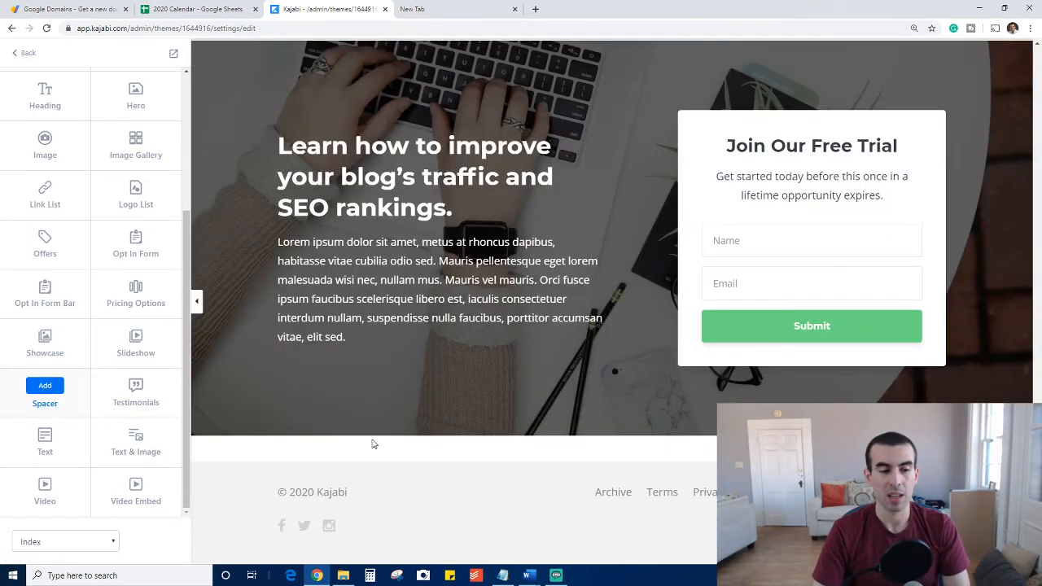
left_click(43, 391)
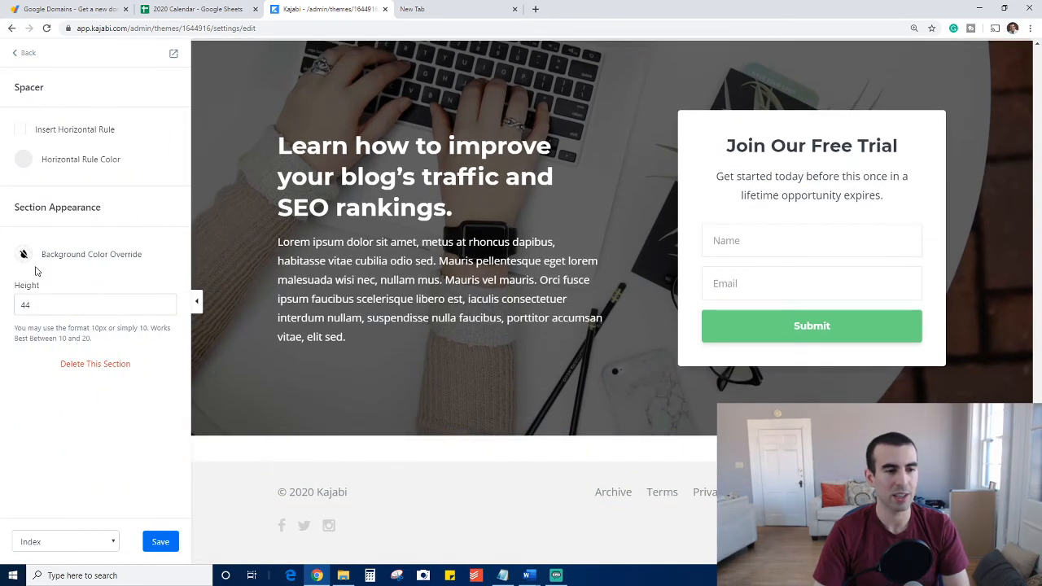
left_click(24, 256)
left_click(81, 329)
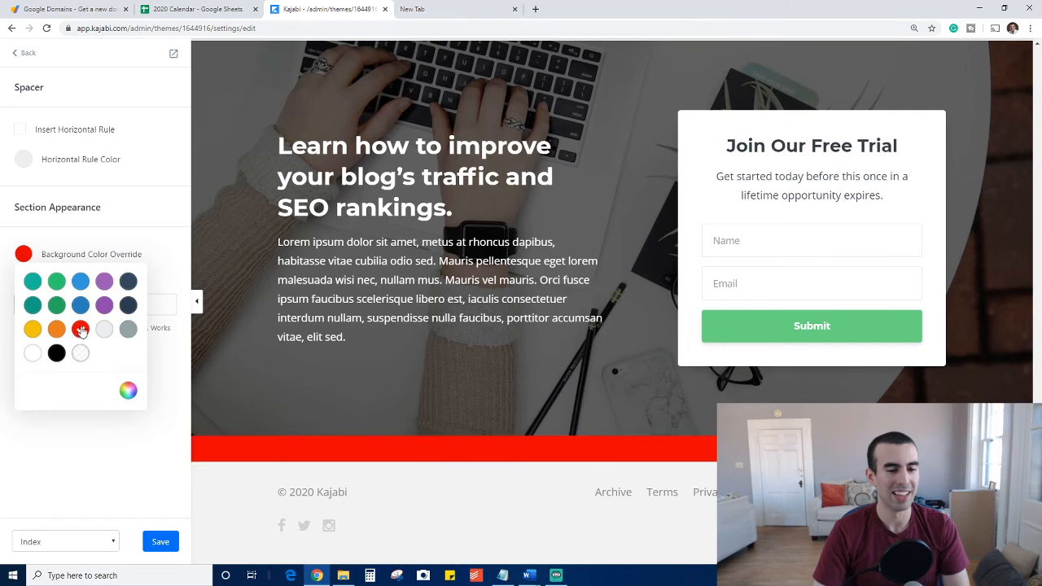
left_click(165, 255)
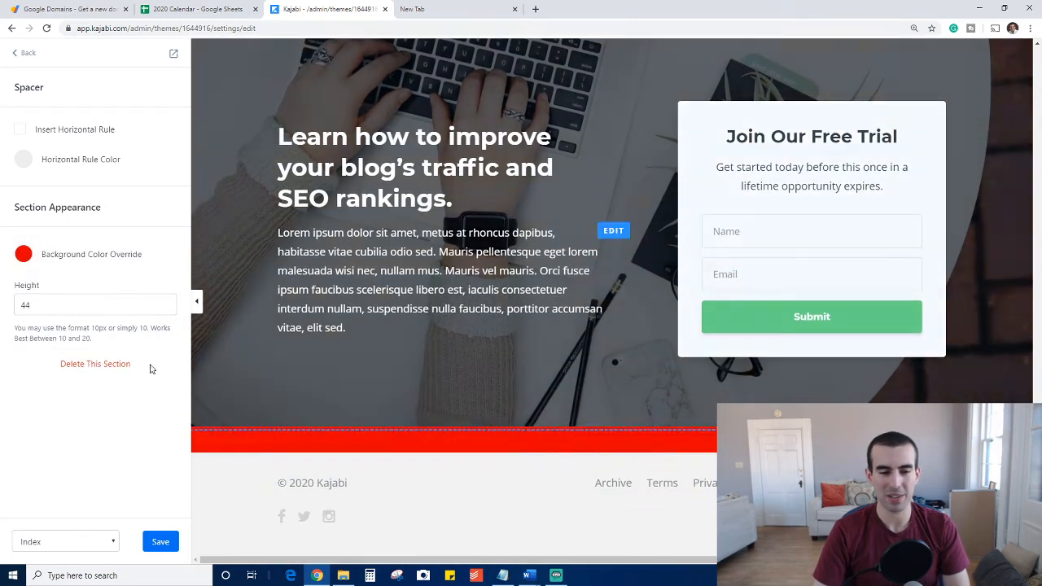
Set the spacer's height to 100 and check the enlarged band in the page preview.
left_click_drag(57, 307, 1, 312)
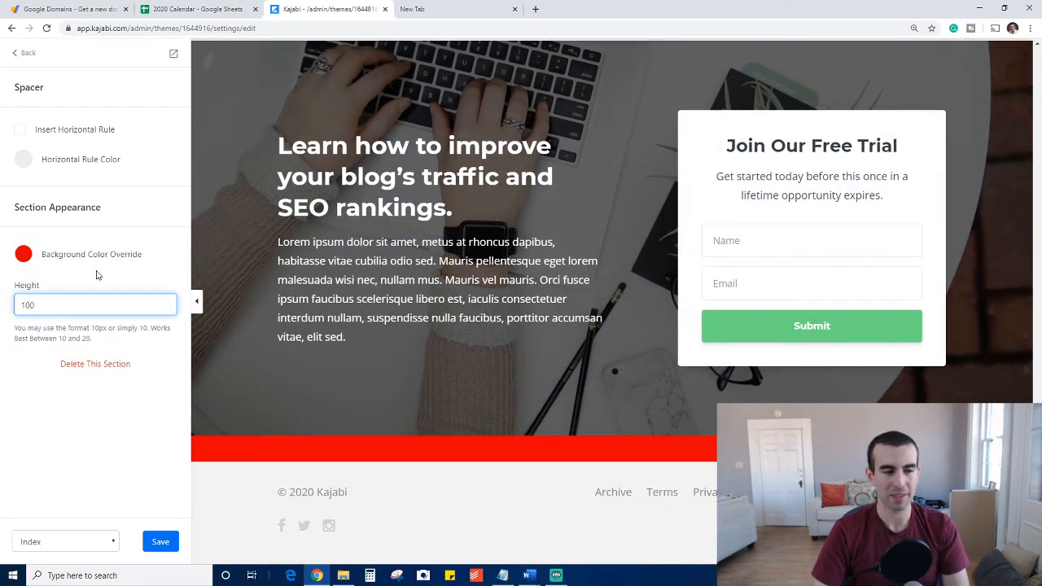
type("100")
left_click(97, 275)
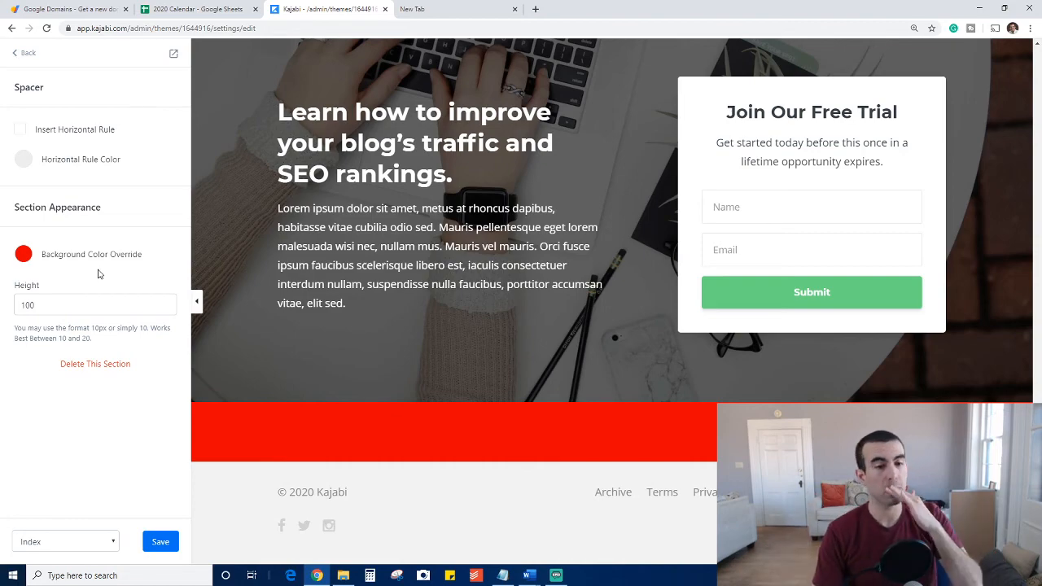
scroll(510, 392, "down", 1)
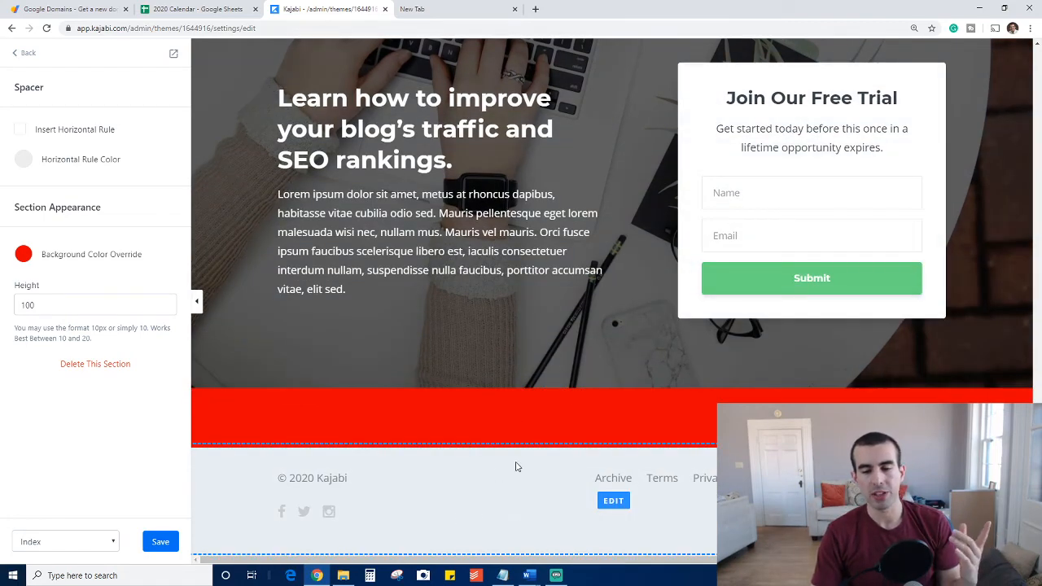
Look through the page preview from the call to action down to the footer to examine how the sections transition.
scroll(504, 465, "up", 10)
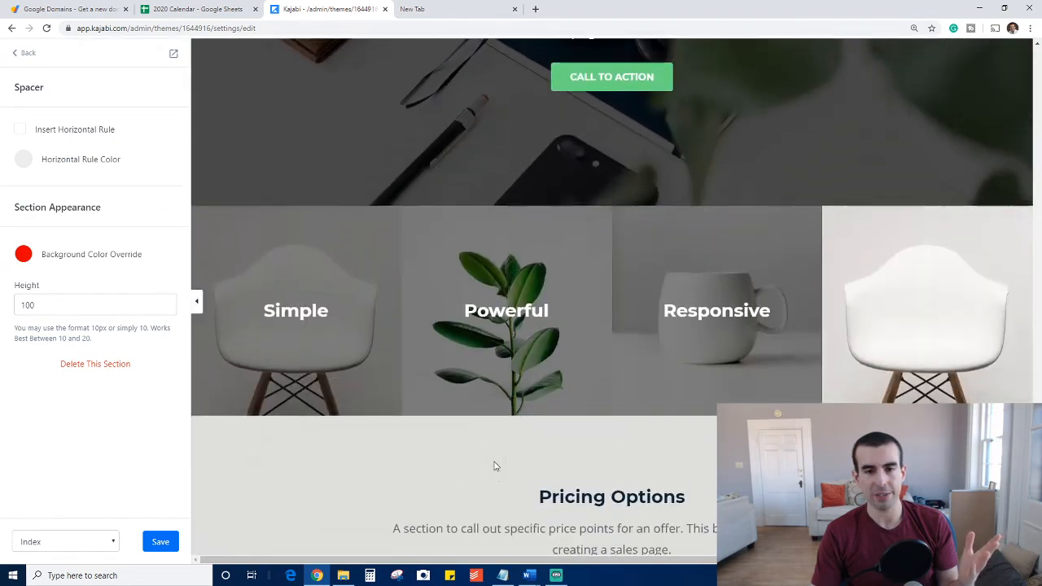
scroll(493, 465, "up", 10)
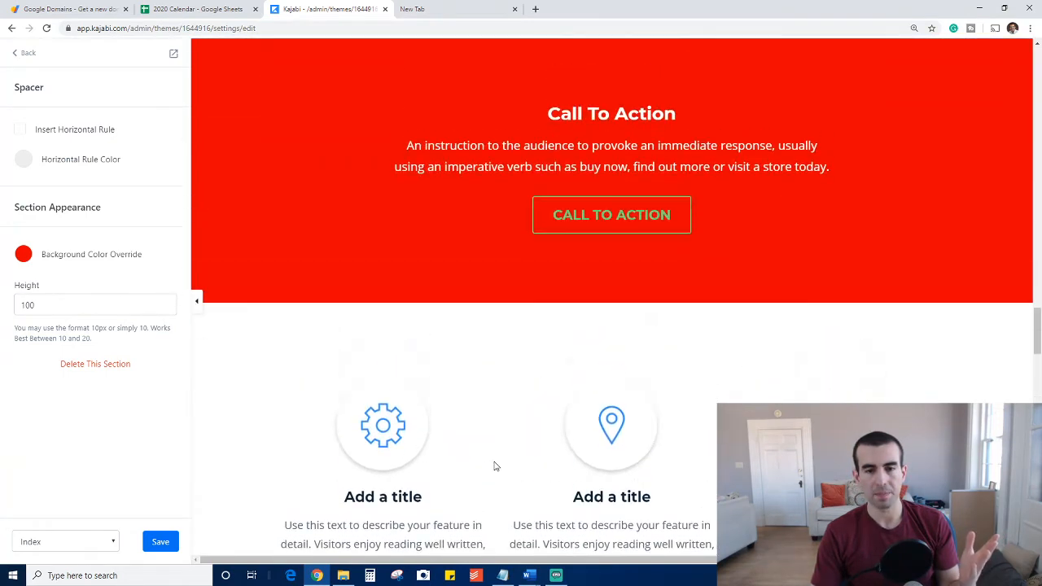
scroll(493, 466, "down", 3)
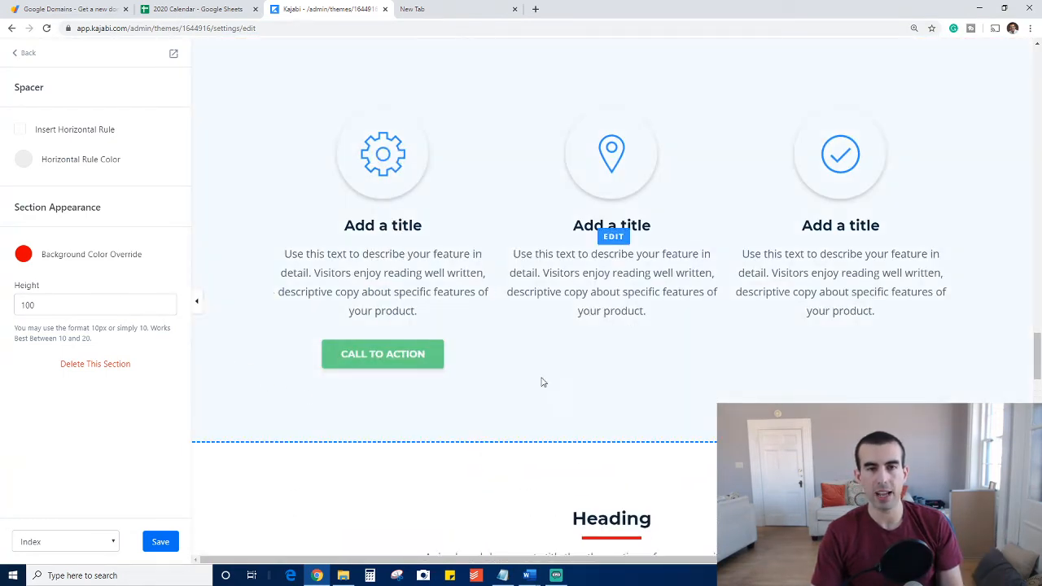
scroll(544, 382, "down", 2)
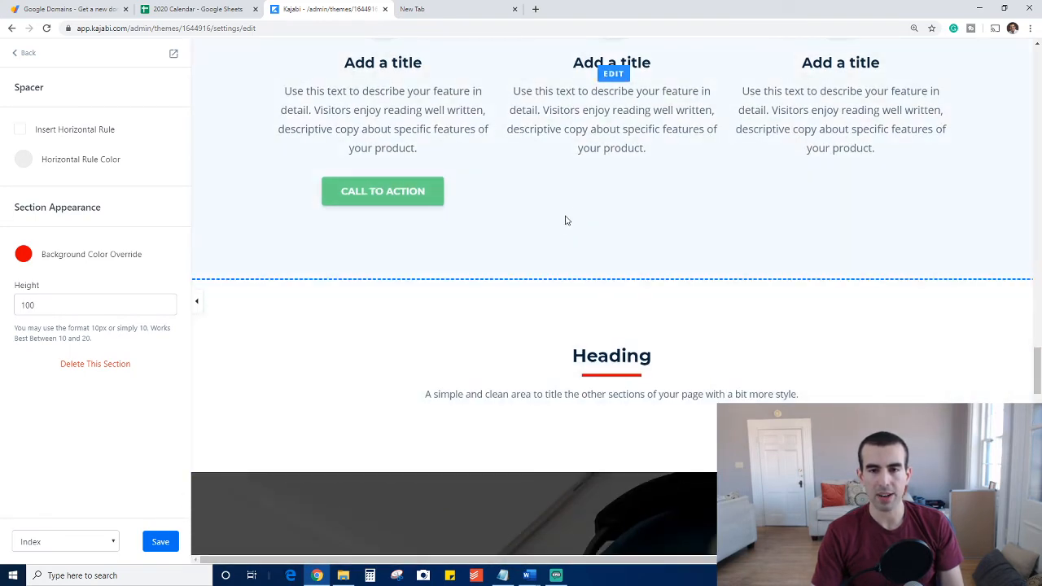
scroll(367, 393, "down", 3)
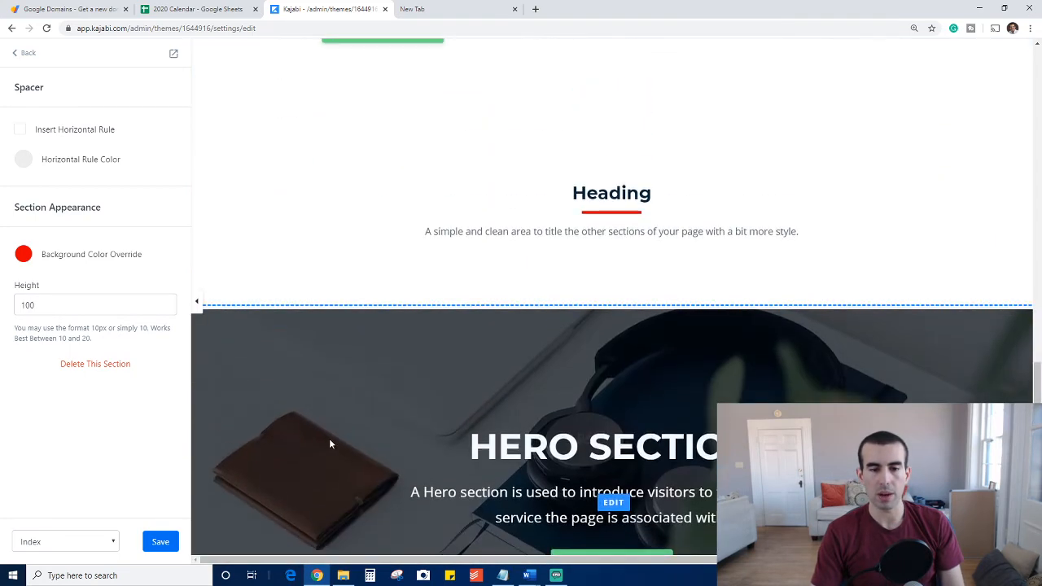
scroll(366, 370, "up", 1)
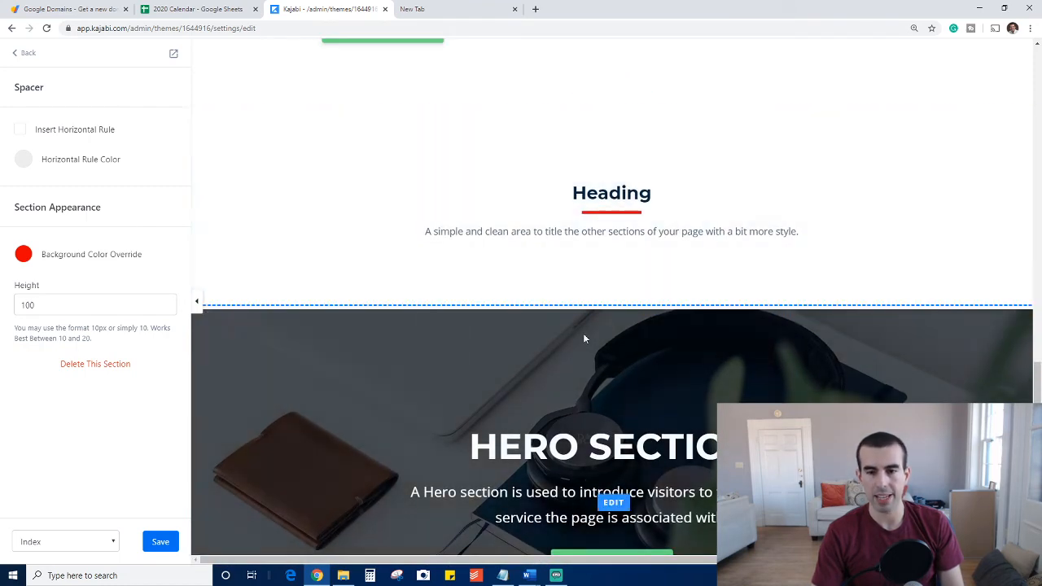
scroll(336, 352, "down", 2)
scroll(337, 351, "down", 10)
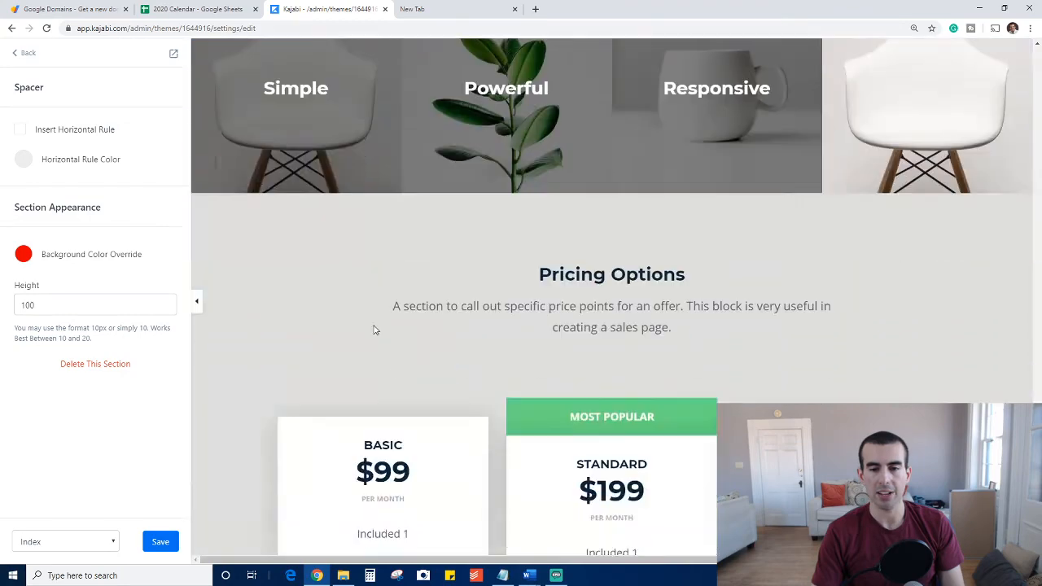
scroll(369, 333, "down", 5)
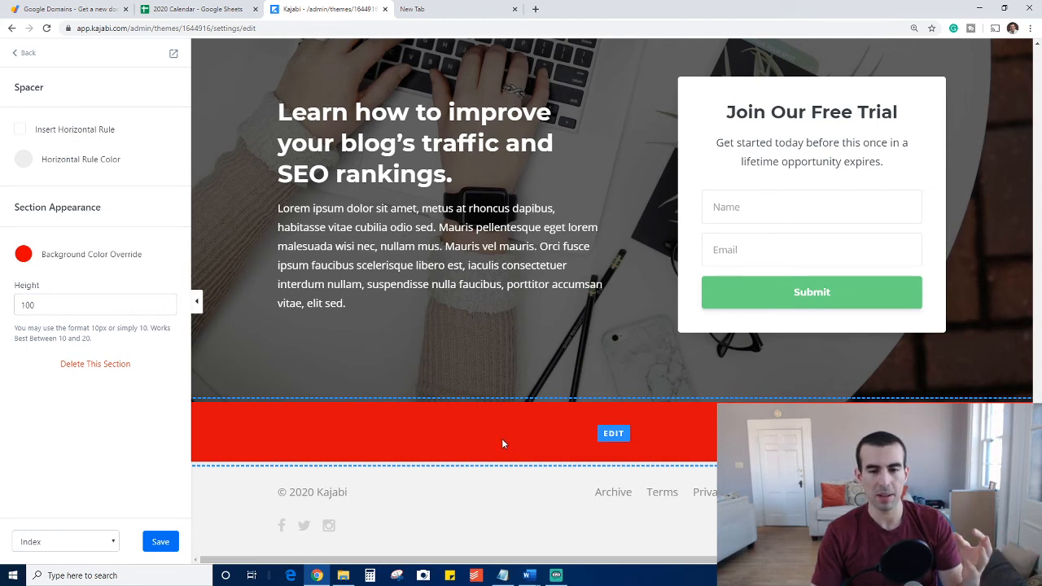
Set the spacer's height to 10 and save the theme.
left_click_drag(45, 306, 1, 312)
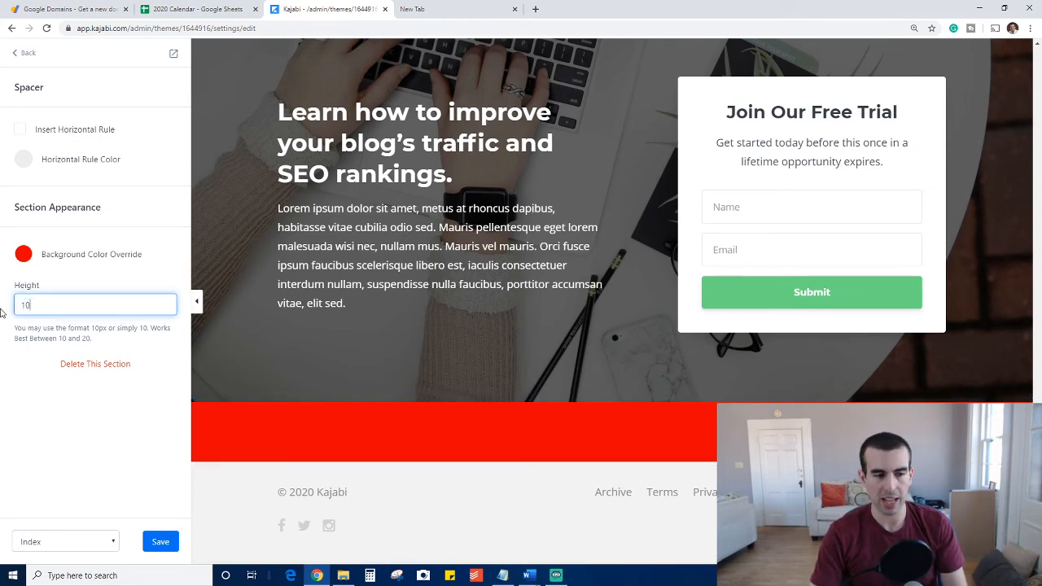
left_click(143, 442)
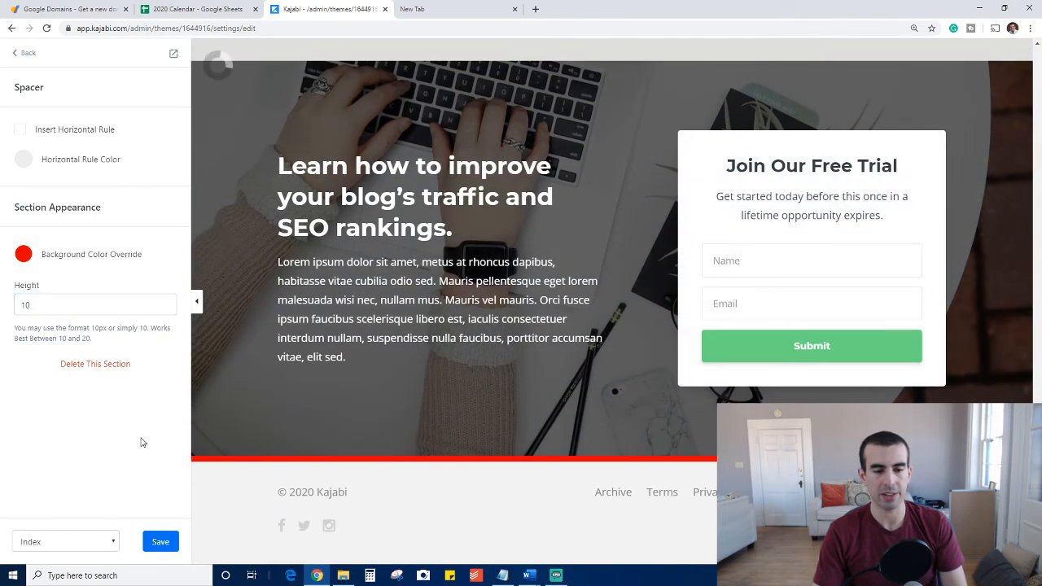
left_click(162, 540)
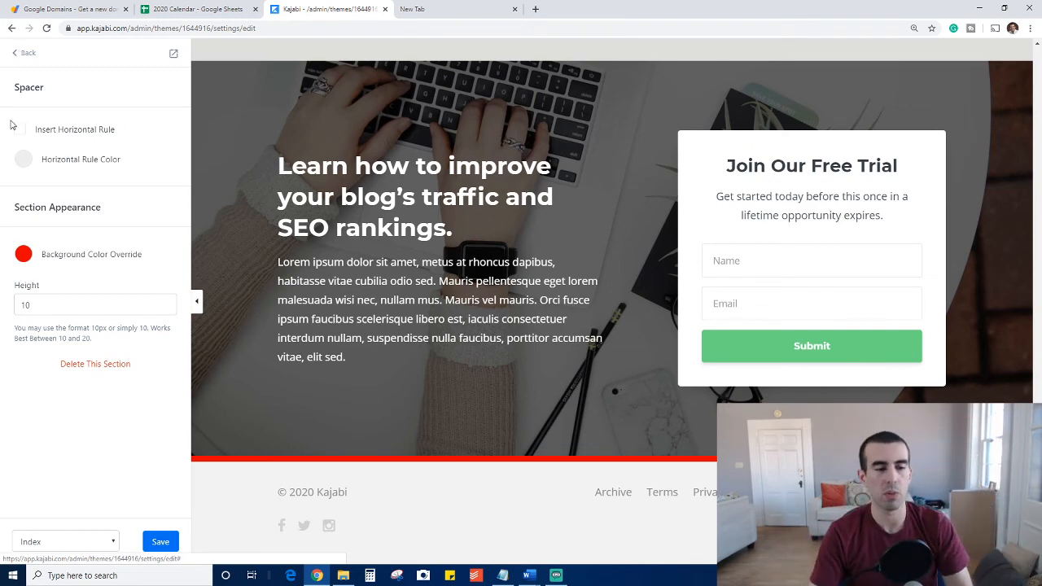
Add a Testimonials section below the spacer.
left_click(29, 58)
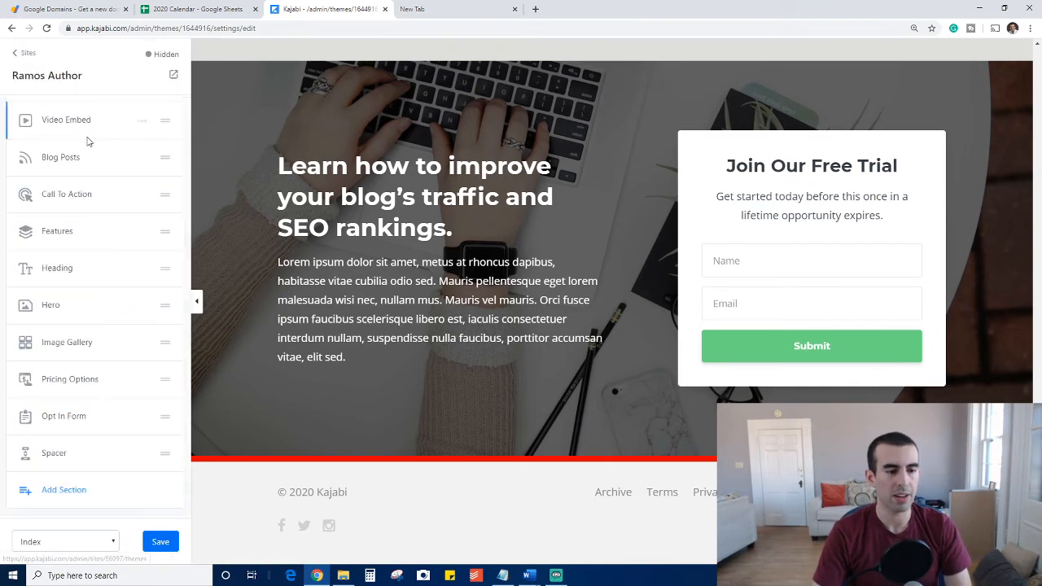
left_click(63, 459)
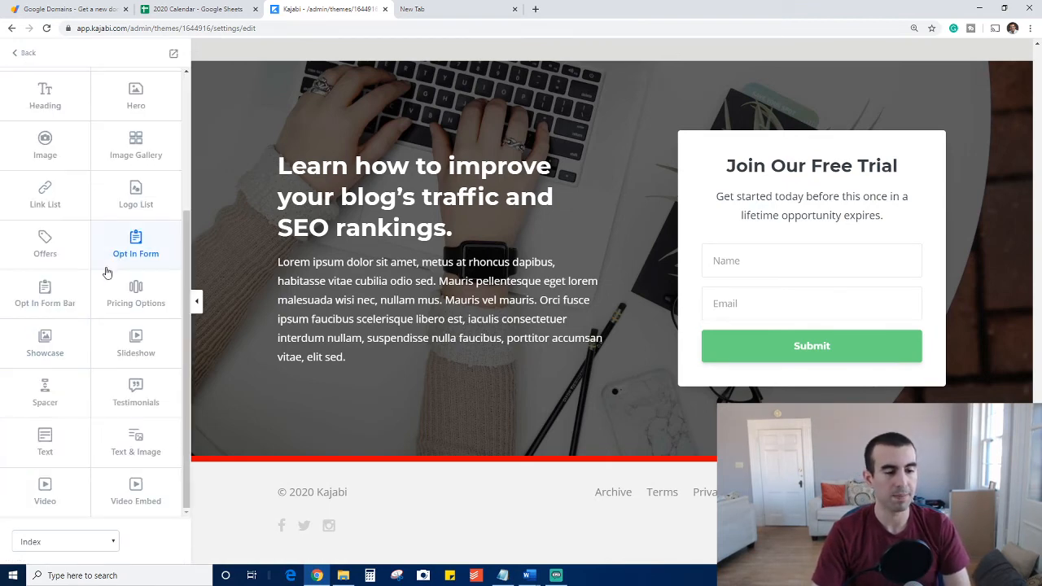
left_click(136, 386)
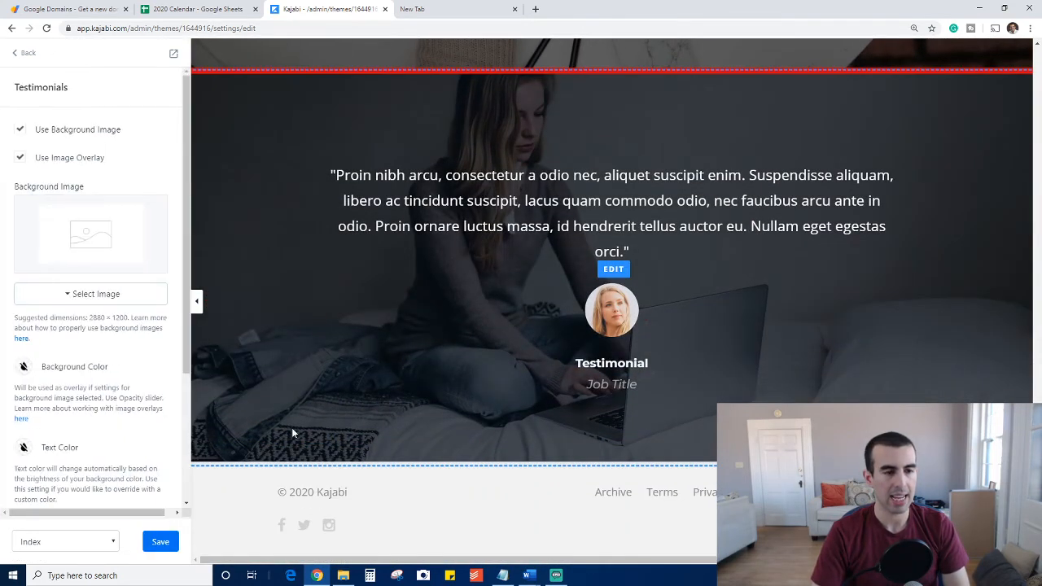
Add a second testimonial with the default content to the Testimonials section and save the theme.
scroll(154, 399, "down", 3)
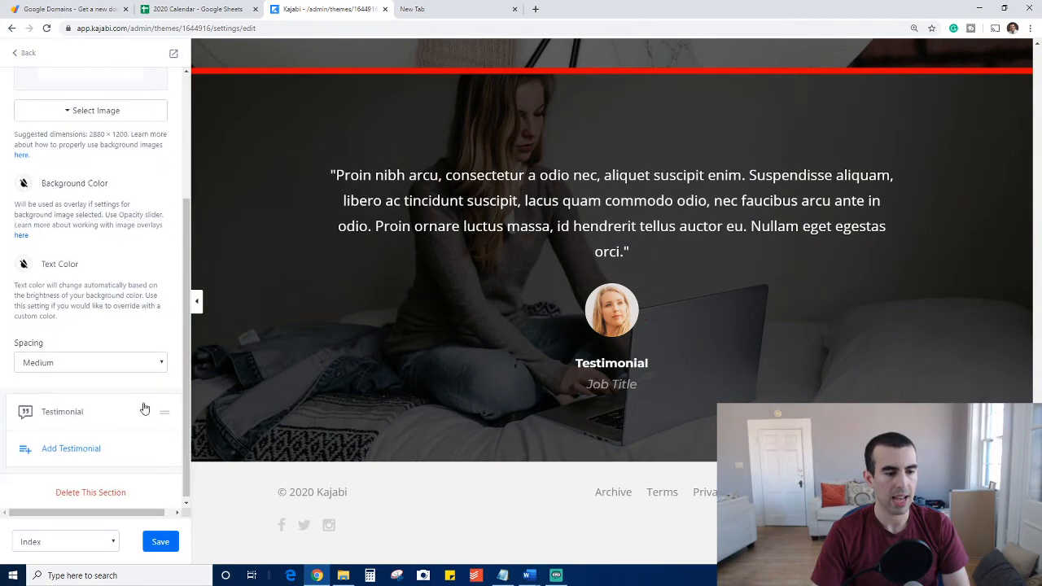
left_click(71, 448)
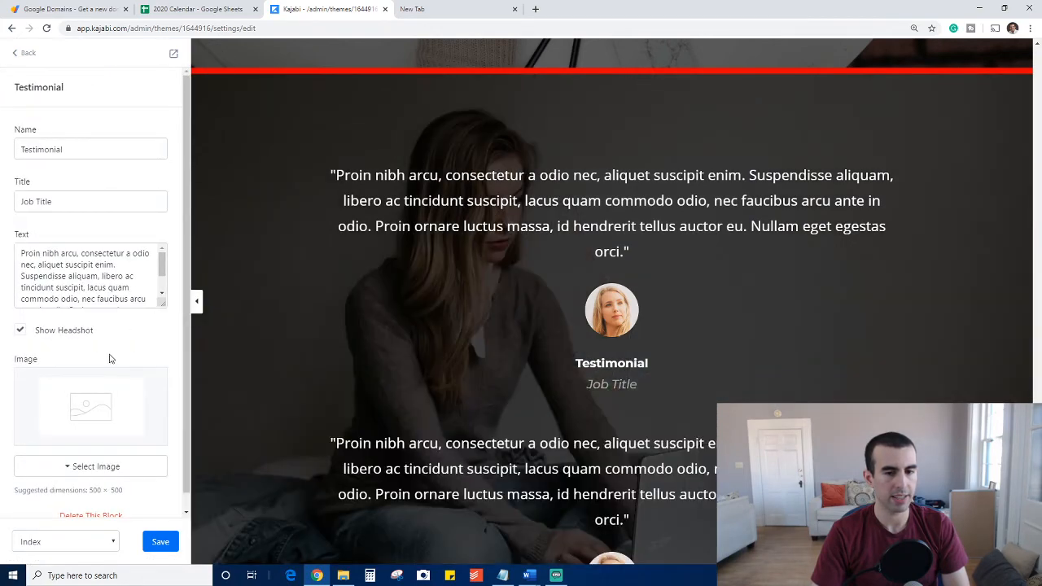
scroll(612, 281, "down", 3)
scroll(892, 356, "up", 2)
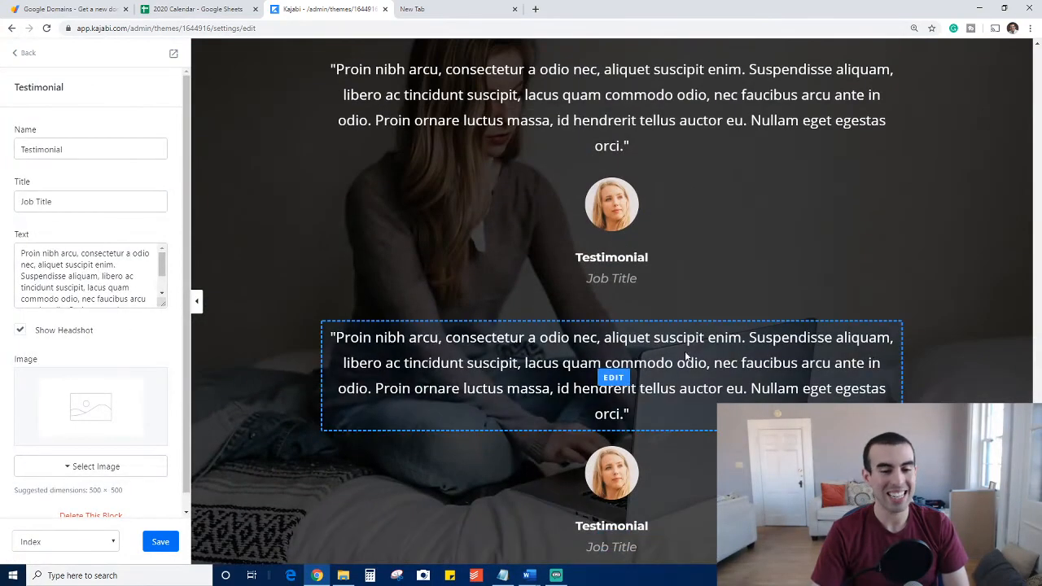
left_click(160, 541)
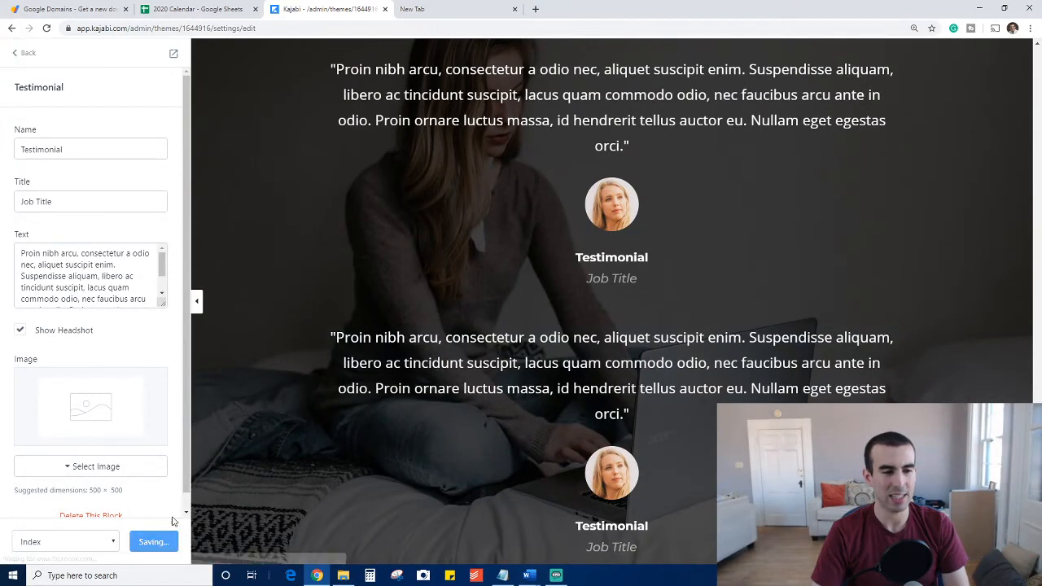
Switch between the two testimonials in the page preview and check how the section looks below the red spacer.
left_click(28, 54)
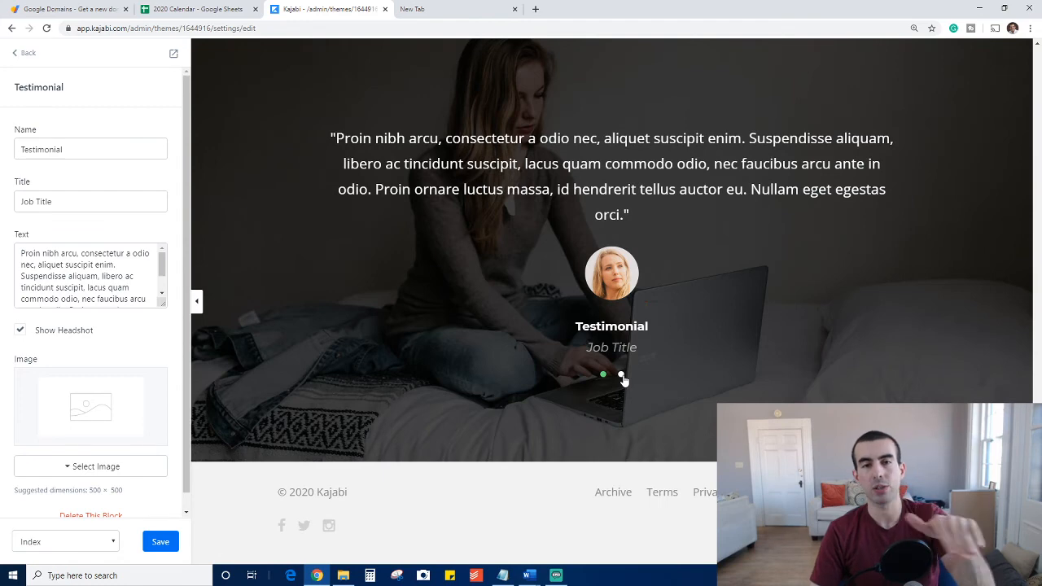
left_click(623, 377)
left_click(648, 394)
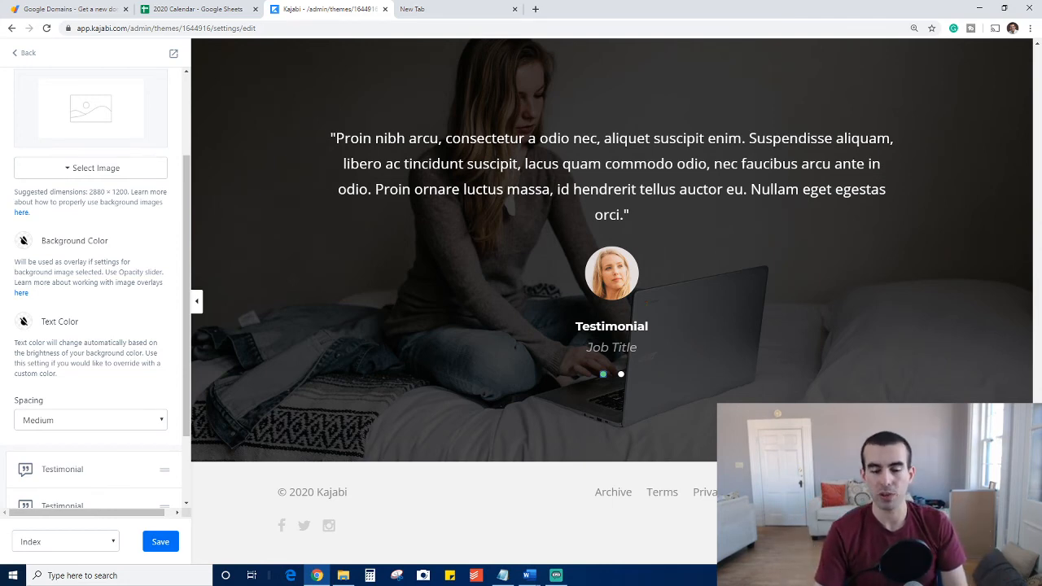
scroll(713, 441, "up", 1)
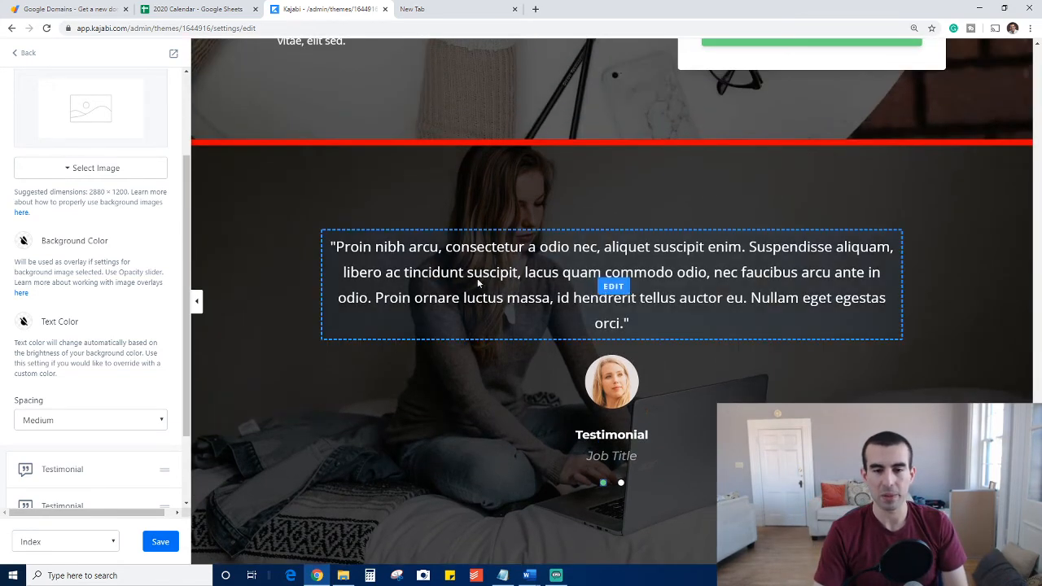
scroll(610, 280, "up", 2)
scroll(525, 180, "down", 1)
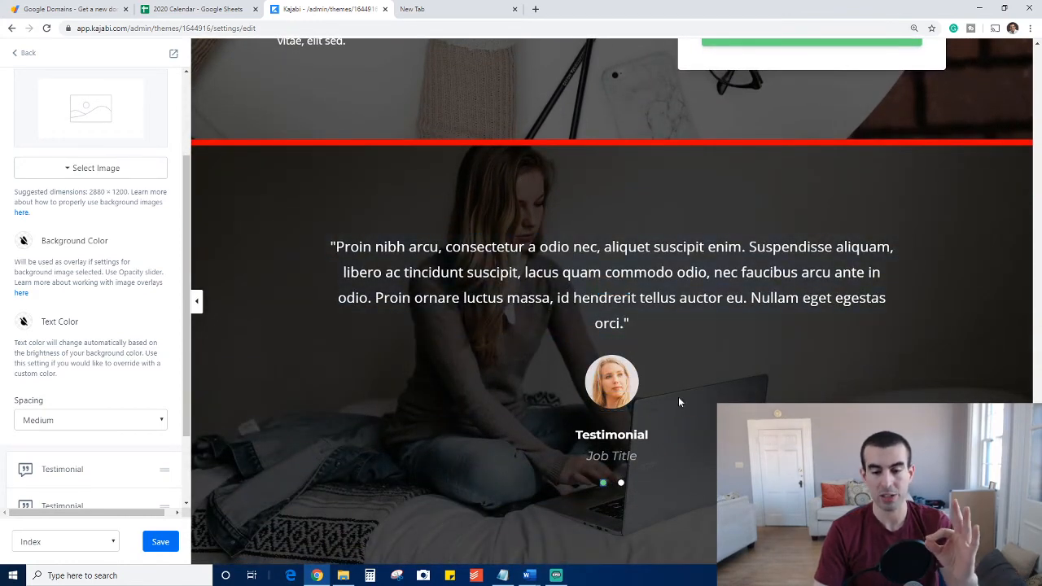
scroll(688, 420, "down", 1)
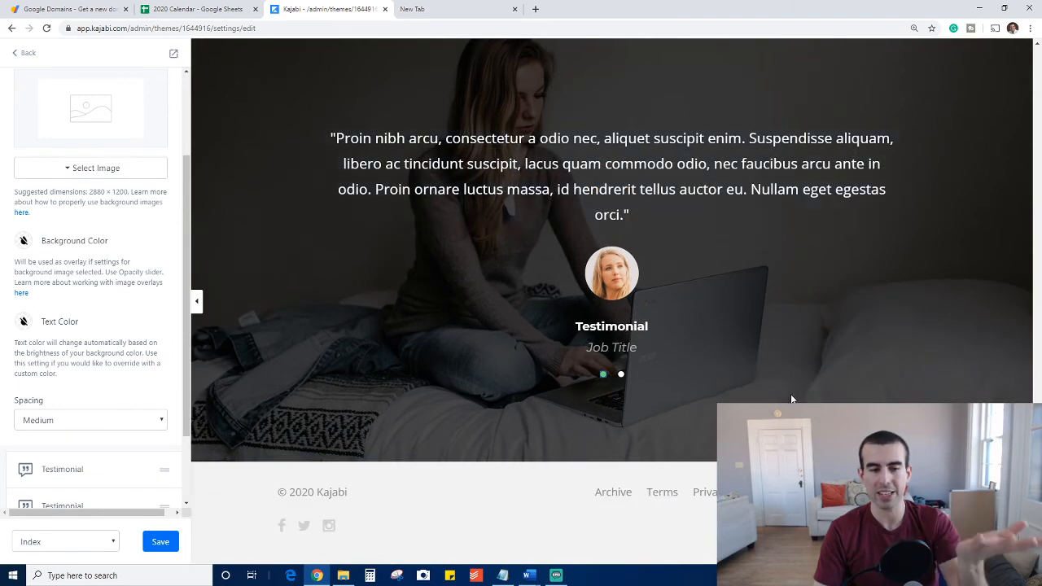
Preview the Text section below the testimonials without adding it.
left_click(25, 57)
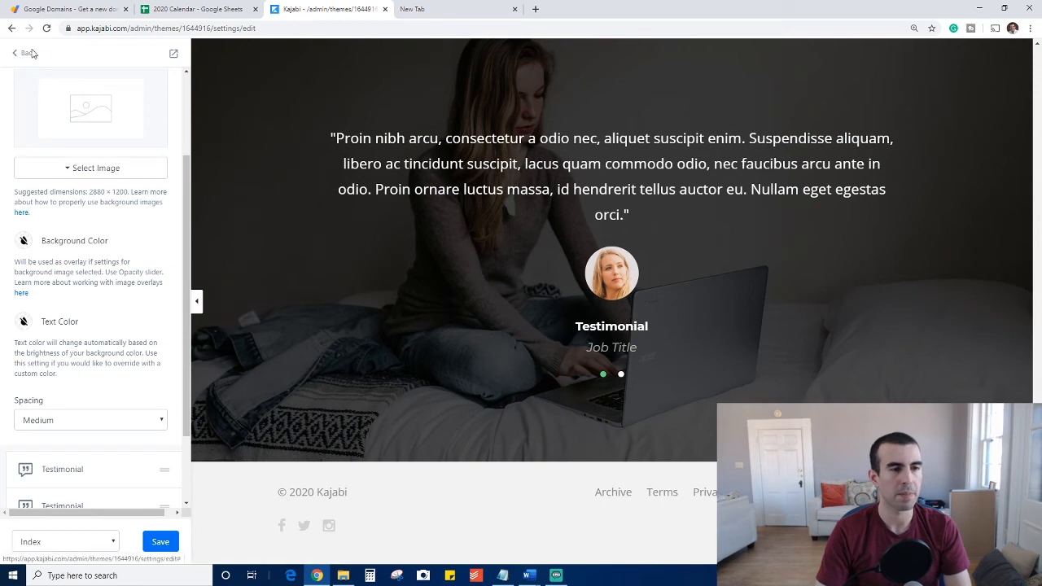
scroll(73, 470, "down", 2)
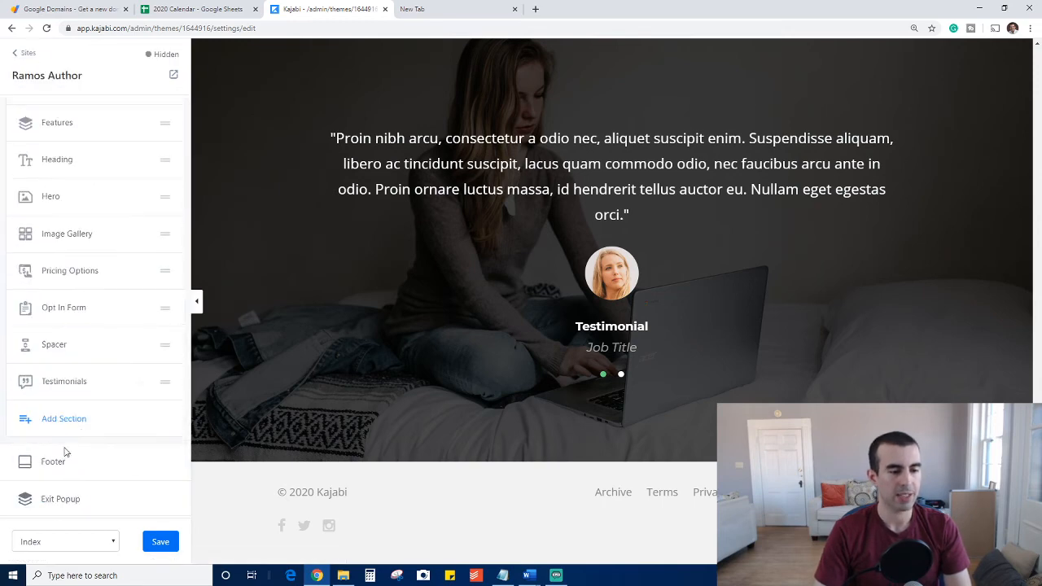
left_click(74, 420)
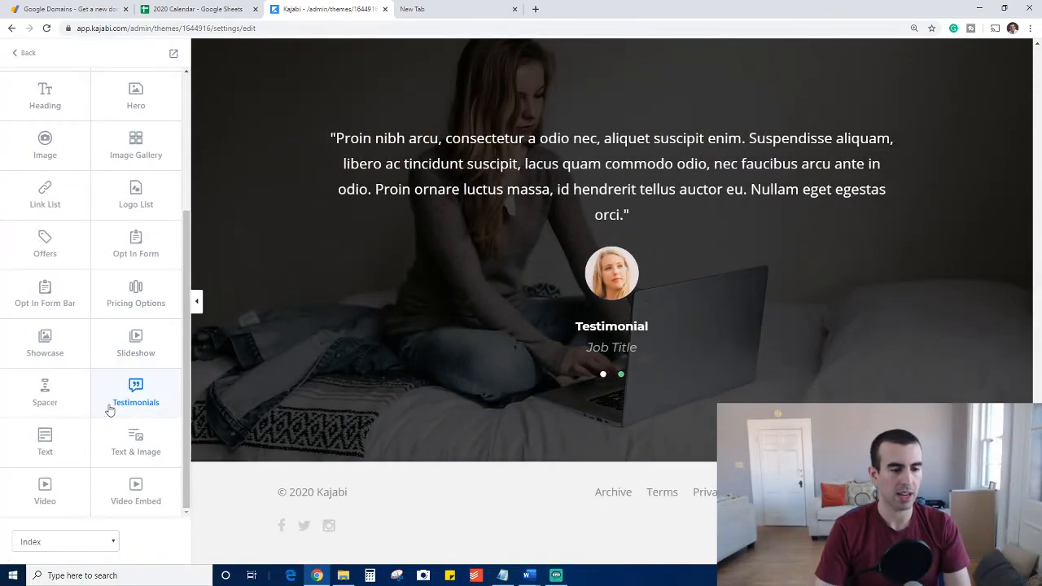
left_click(44, 435)
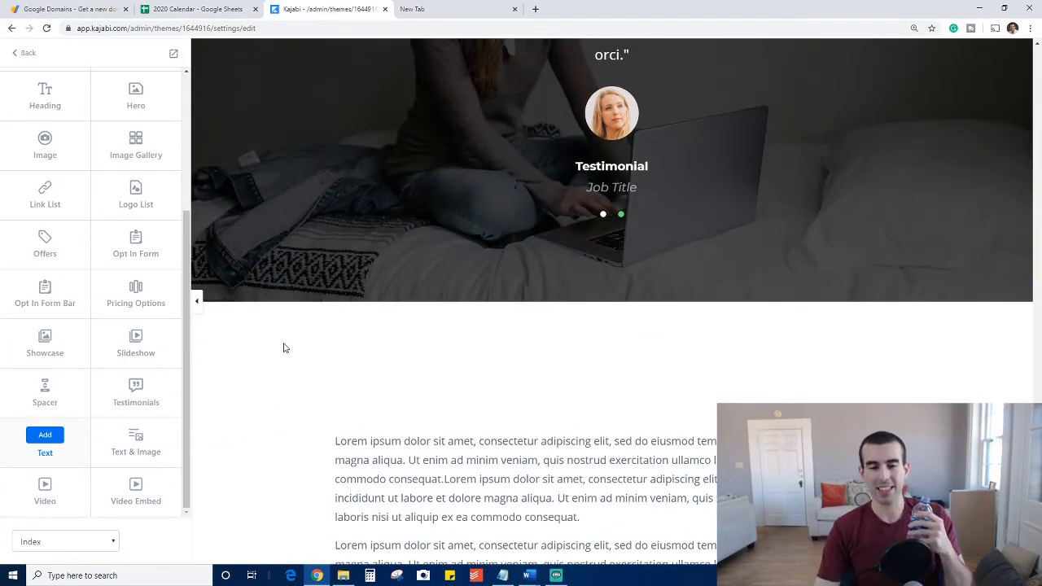
scroll(477, 379, "down", 5)
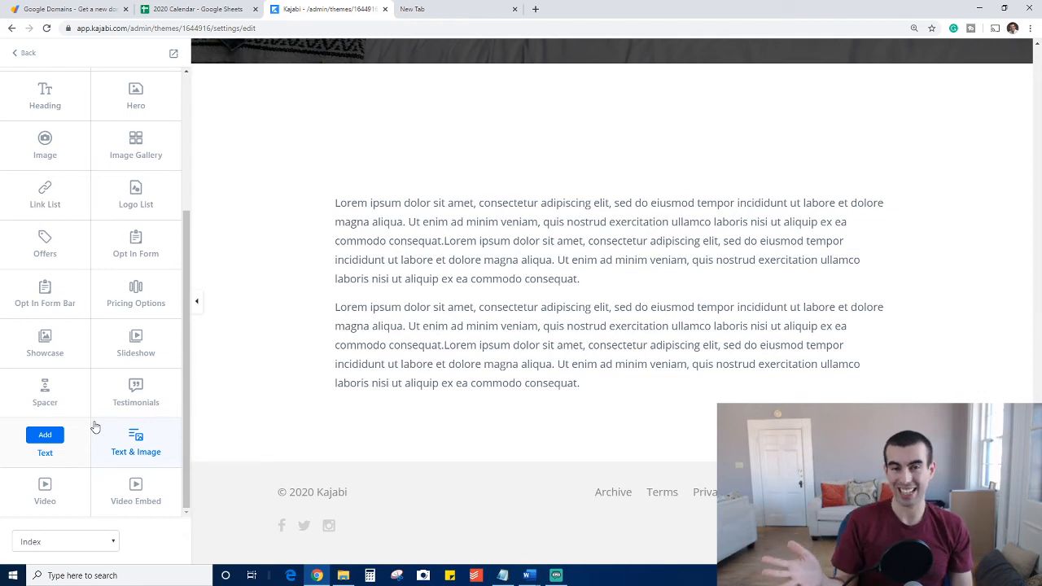
Preview the Text & Image section below the testimonials and add it to the page.
left_click(136, 424)
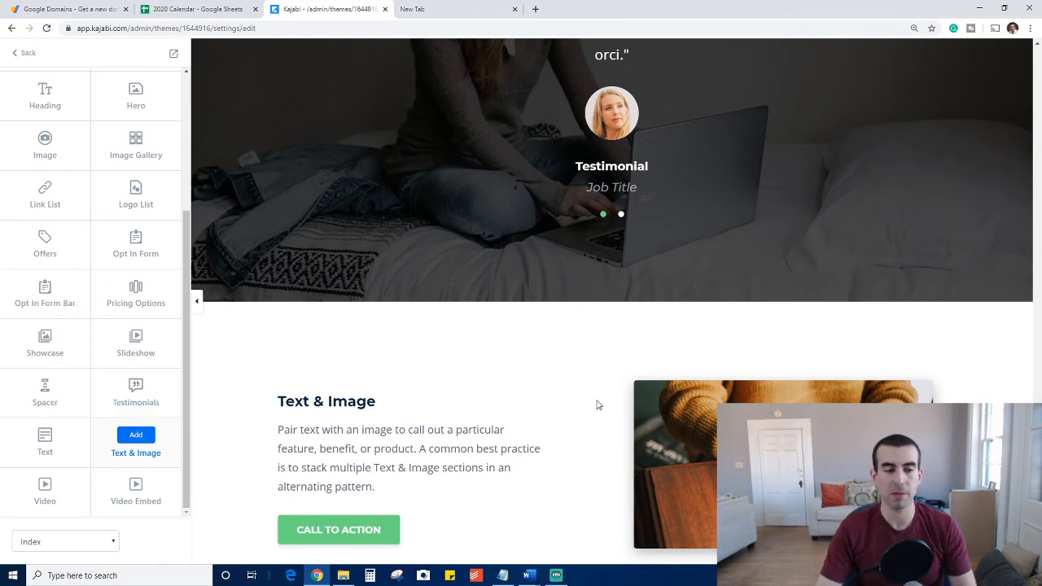
scroll(596, 404, "up", 15)
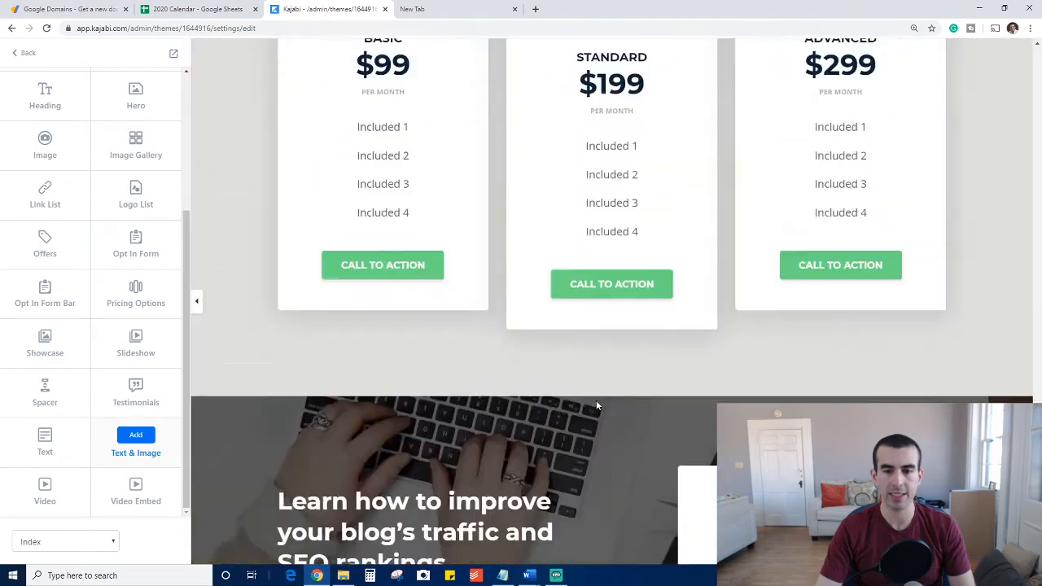
scroll(596, 404, "down", 15)
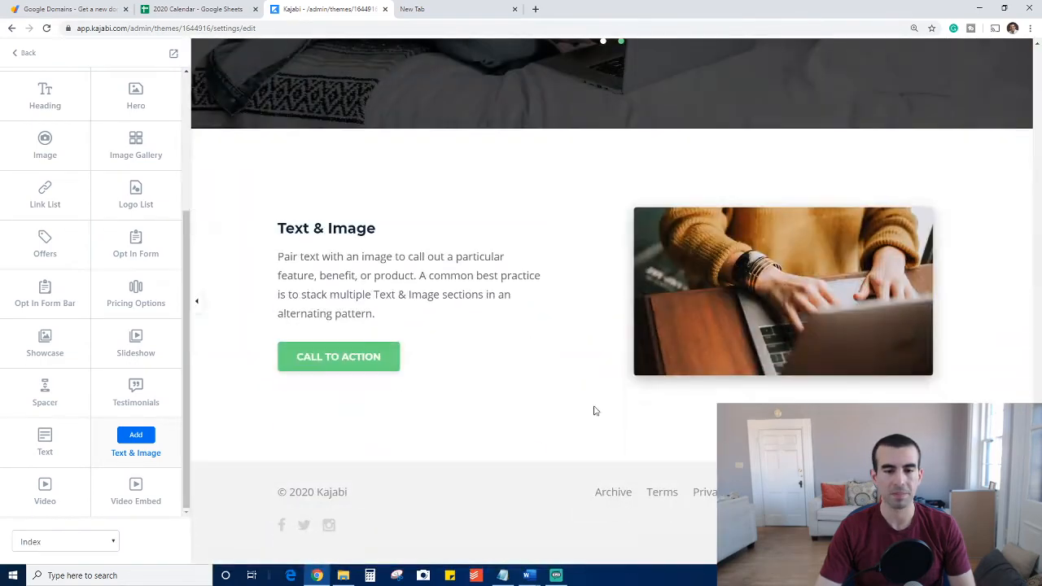
left_click(140, 437)
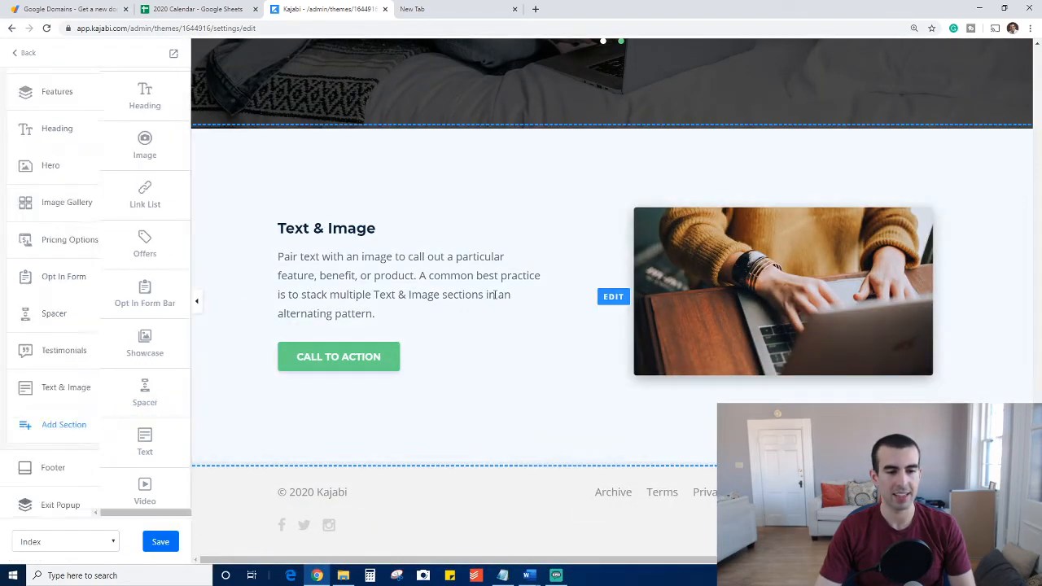
left_click(26, 54)
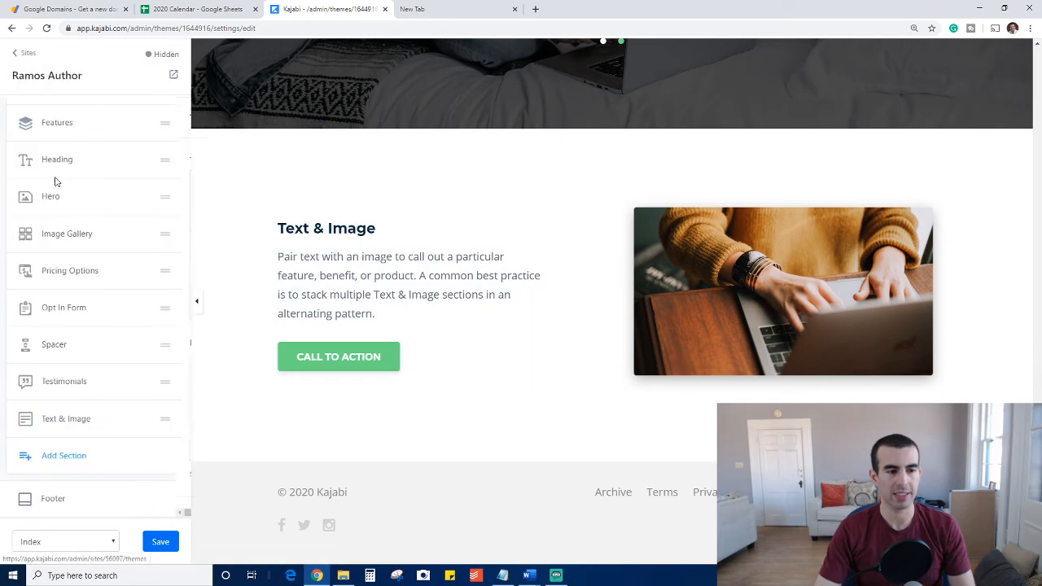
Preview the Showcase section below the Text & Image section.
left_click(63, 454)
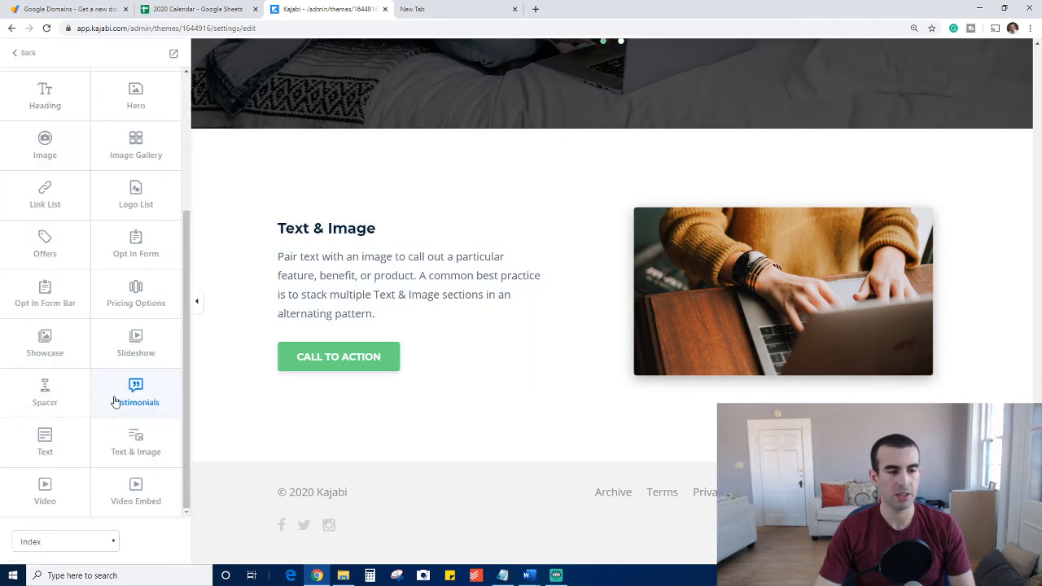
left_click(57, 337)
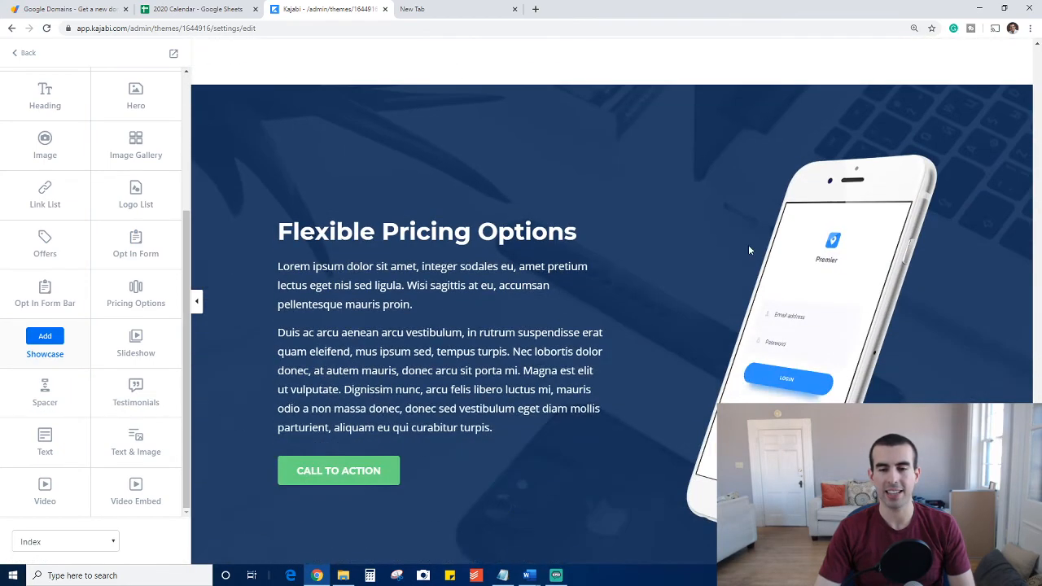
Compare the Showcase section preview with the Text & Image section above it in the page preview.
scroll(591, 294, "up", 4)
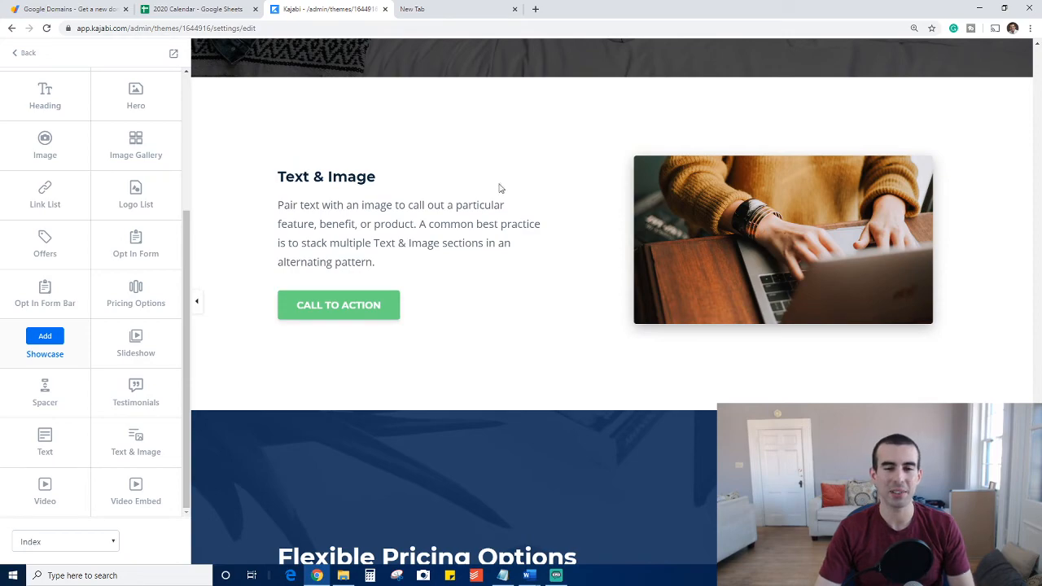
scroll(467, 204, "down", 4)
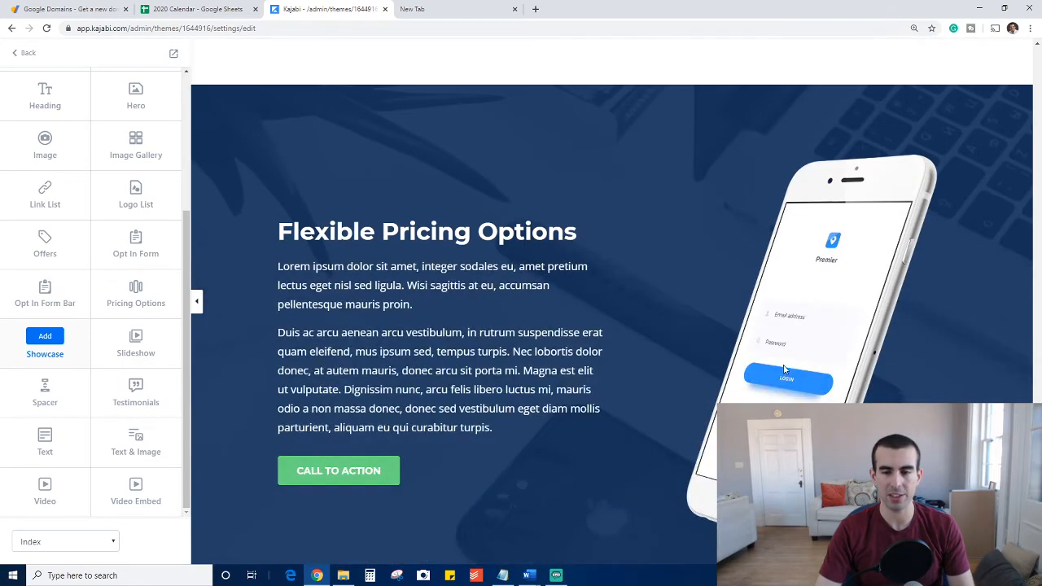
scroll(784, 369, "up", 5)
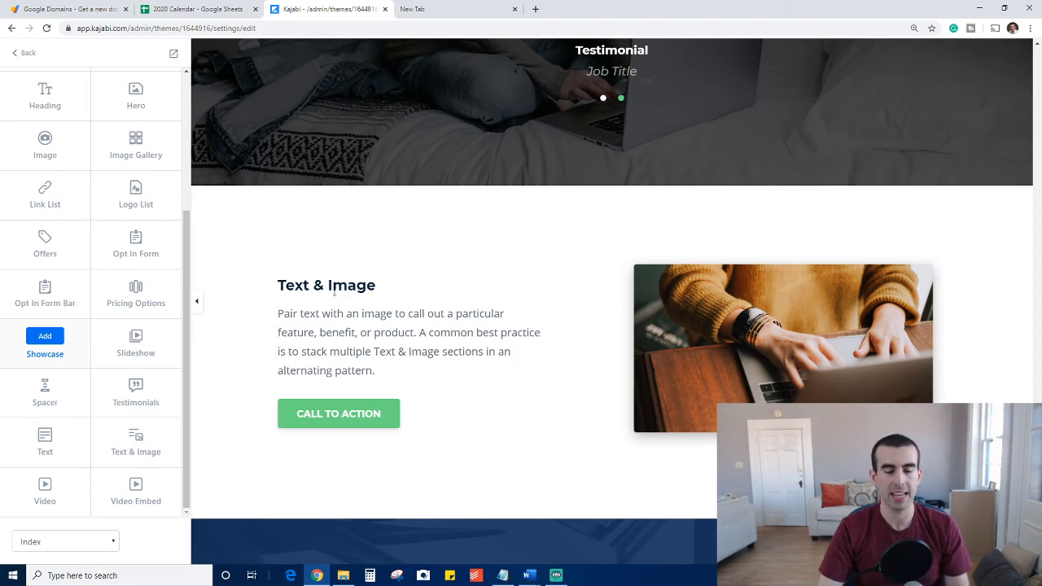
scroll(629, 429, "down", 1)
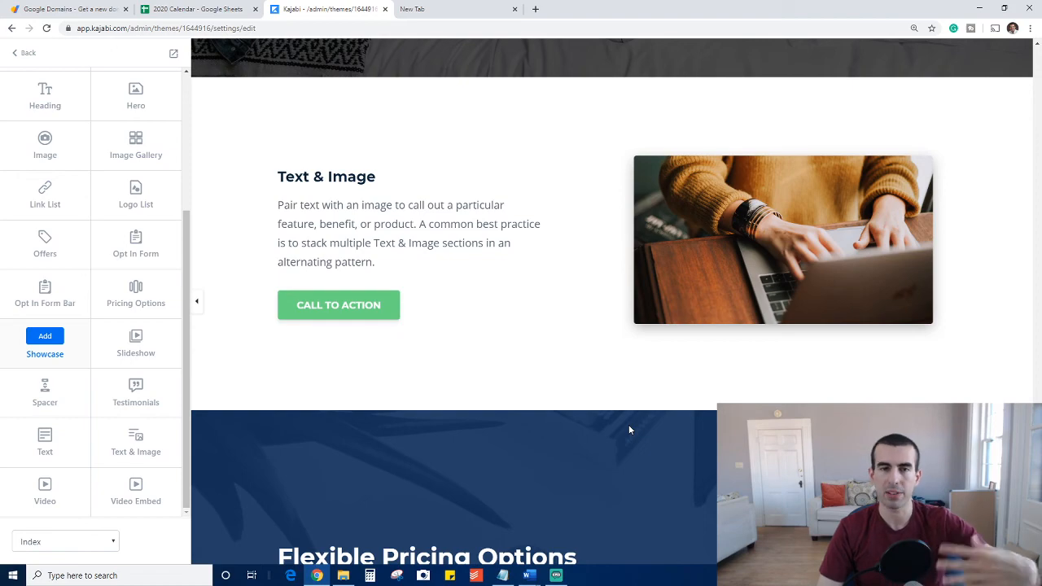
scroll(678, 411, "down", 2)
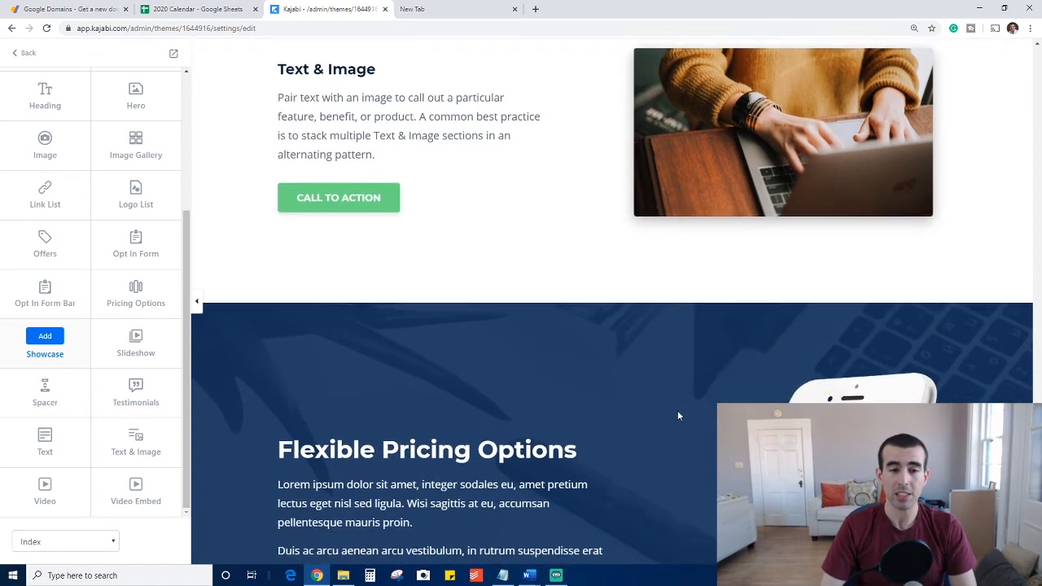
scroll(644, 420, "down", 2)
scroll(644, 420, "up", 6)
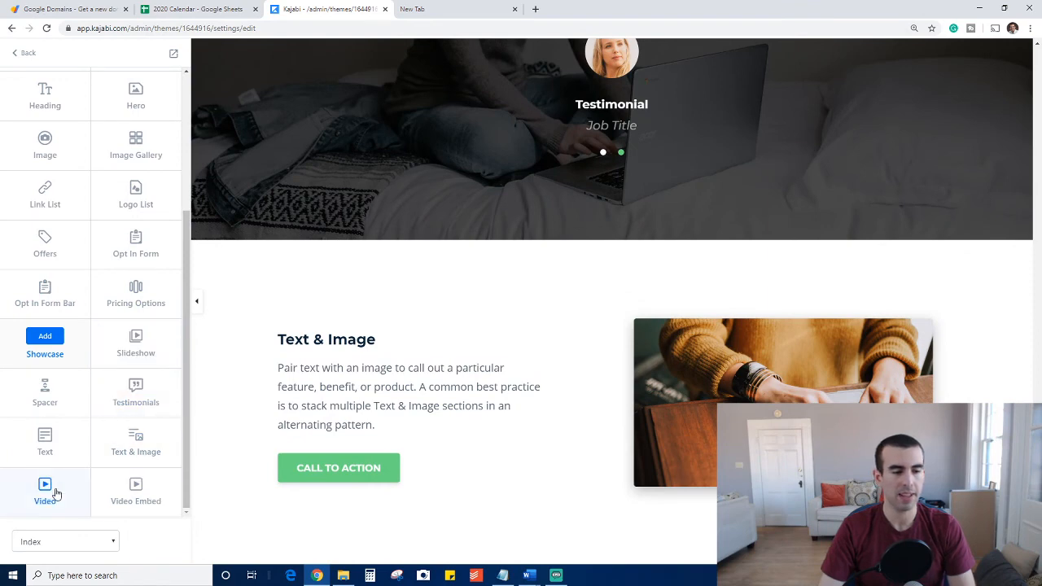
Preview the Video section below the Text & Image section and check its heading, description and player.
scroll(459, 272, "down", 12)
scroll(462, 271, "up", 2)
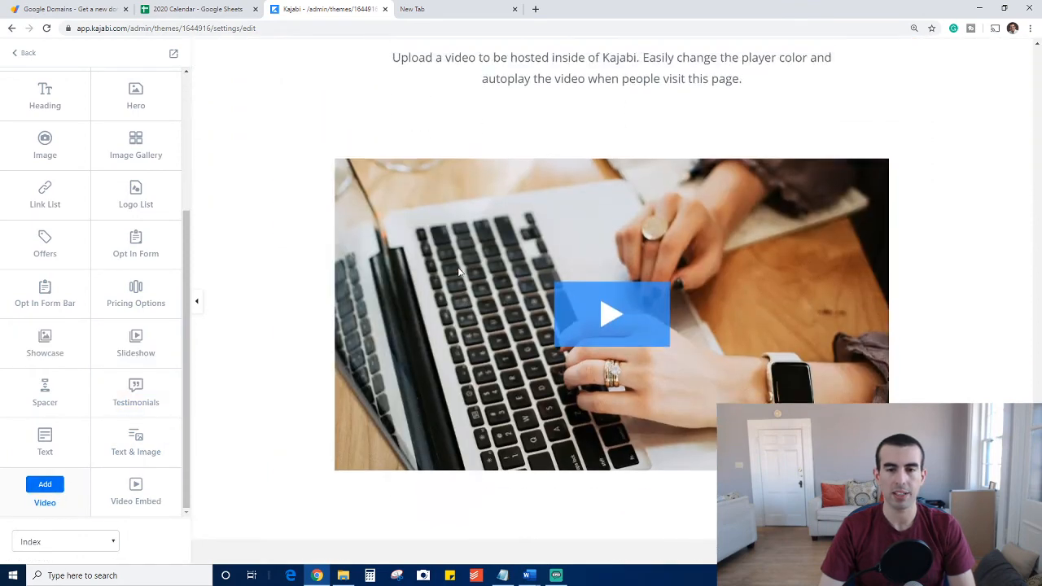
scroll(466, 269, "down", 1)
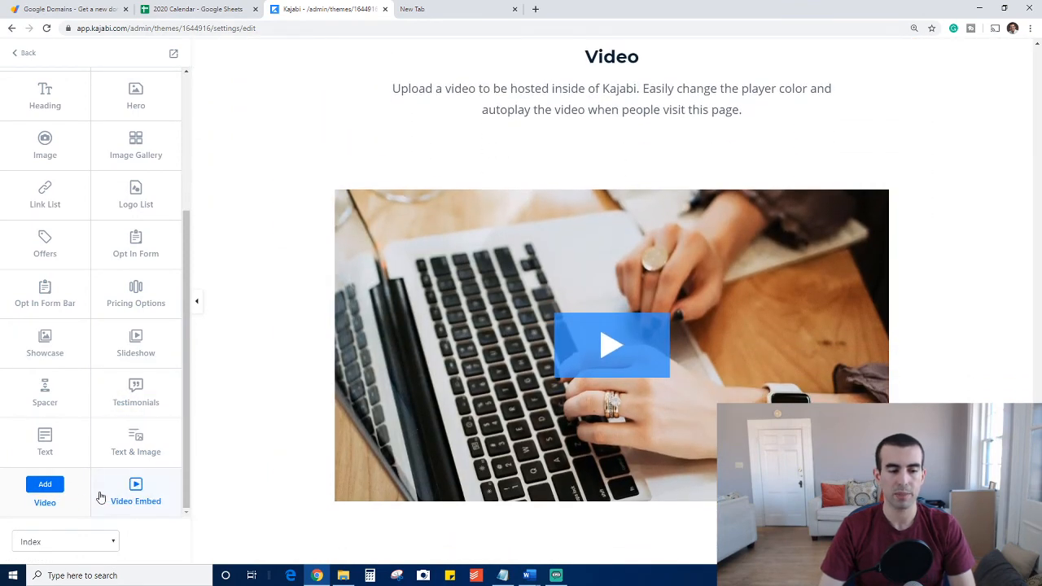
scroll(888, 323, "down", 1)
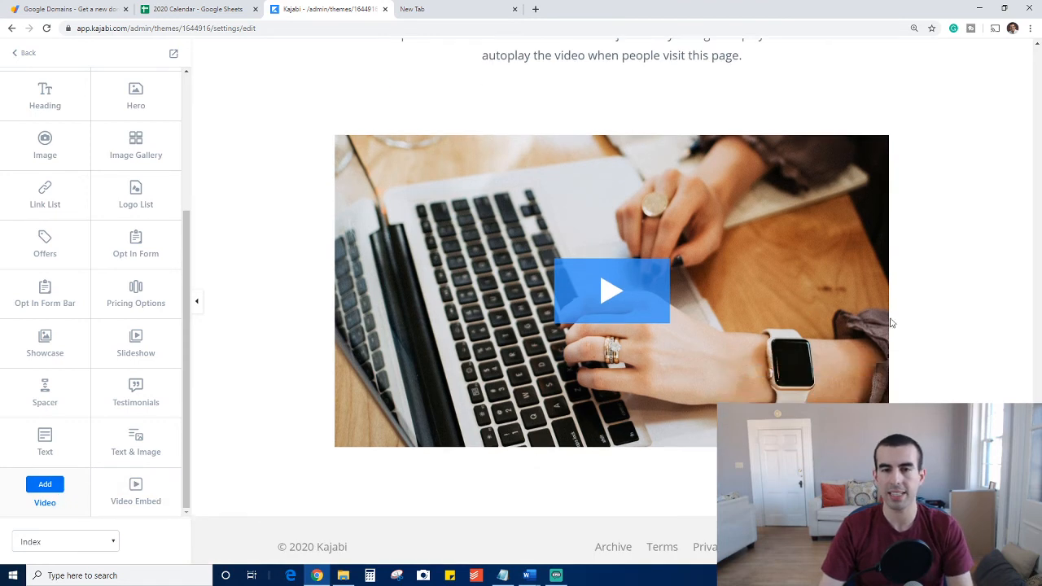
scroll(751, 340, "up", 2)
scroll(751, 340, "down", 2)
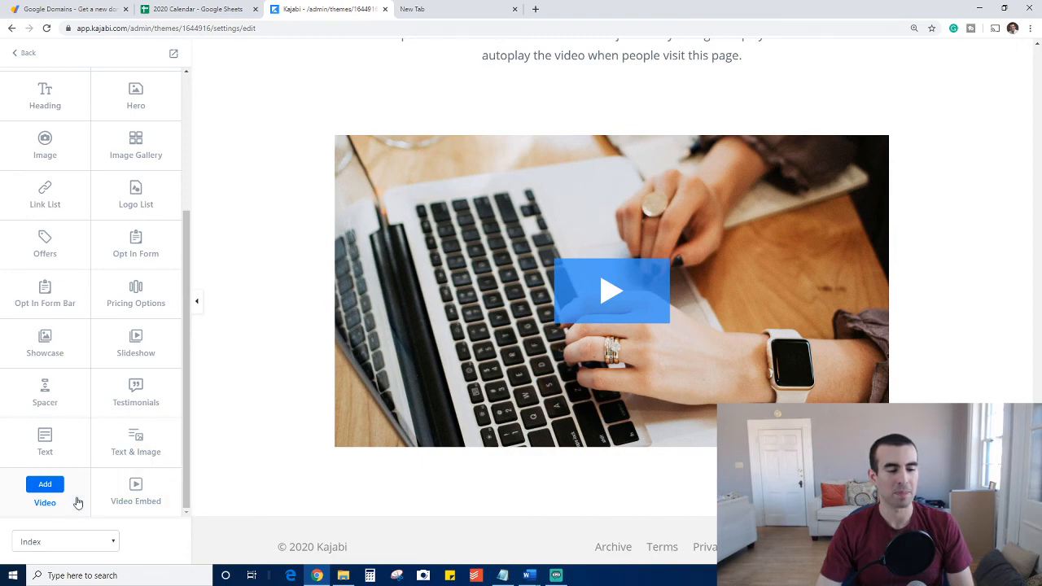
scroll(359, 309, "up", 1)
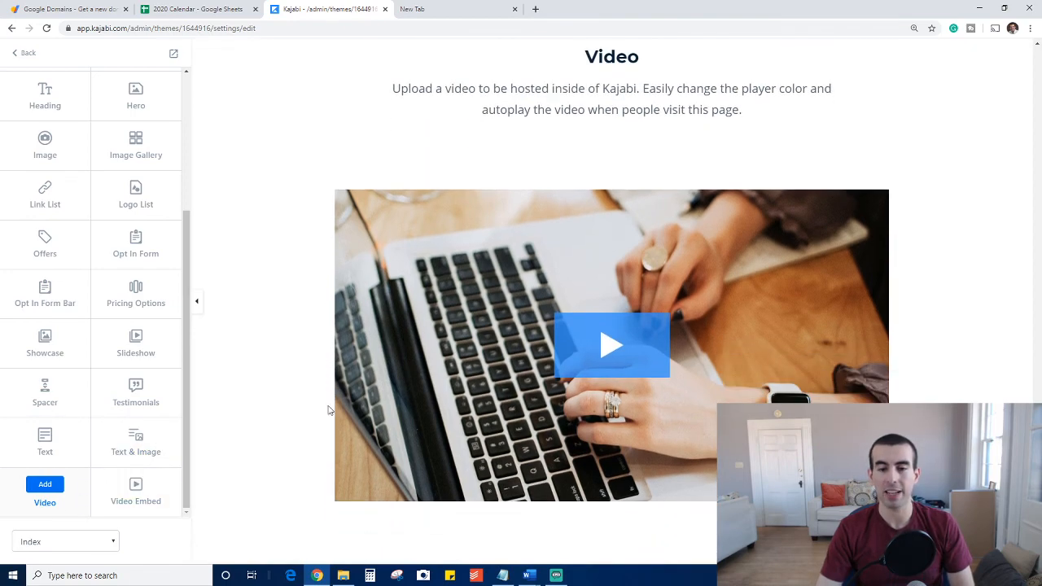
Preview the Video Embed section at the end of the page and return to the section list without adding it.
left_click(137, 483)
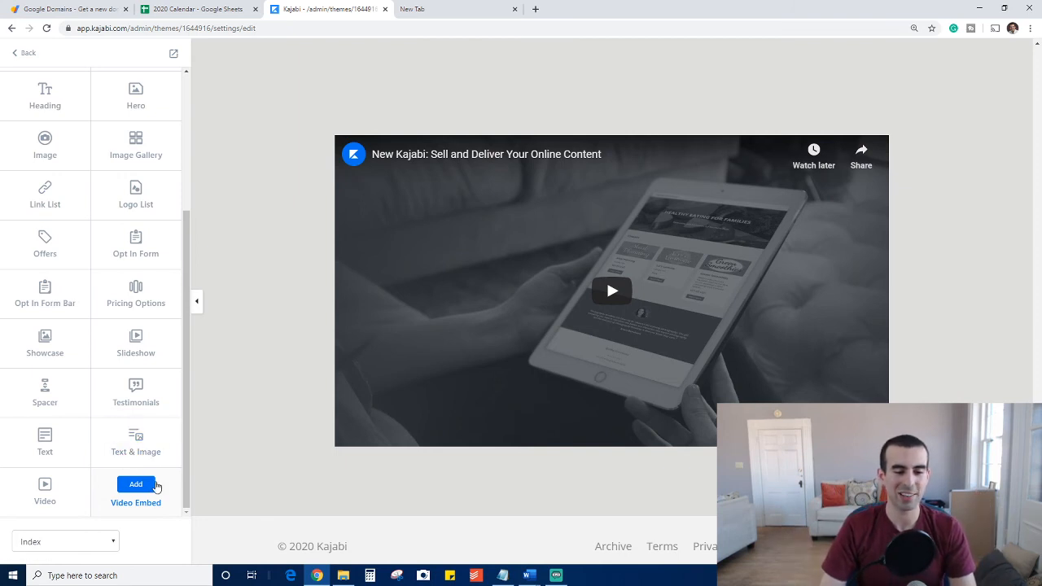
scroll(156, 486, "up", 3)
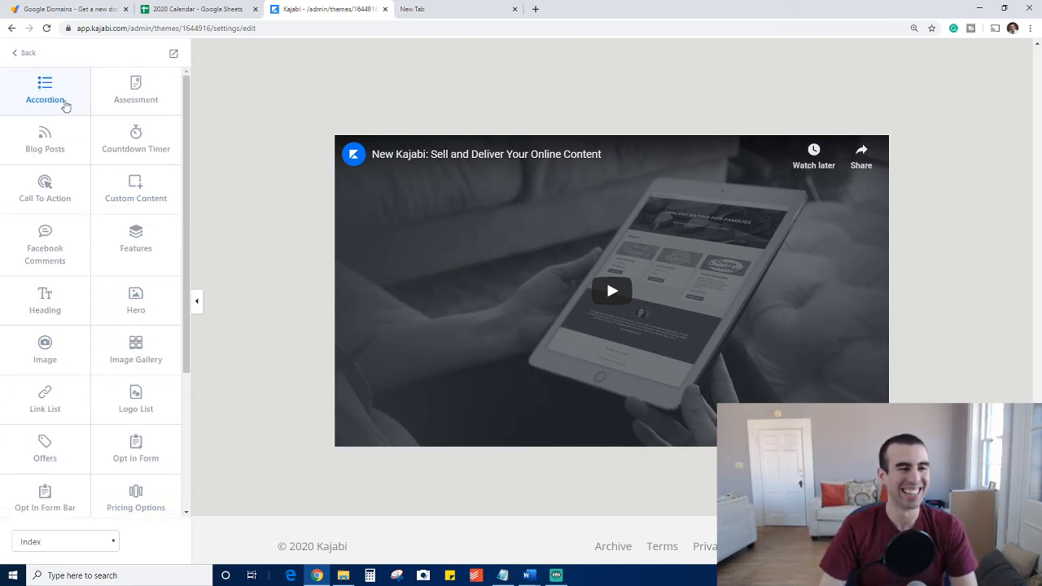
scroll(81, 342, "down", 3)
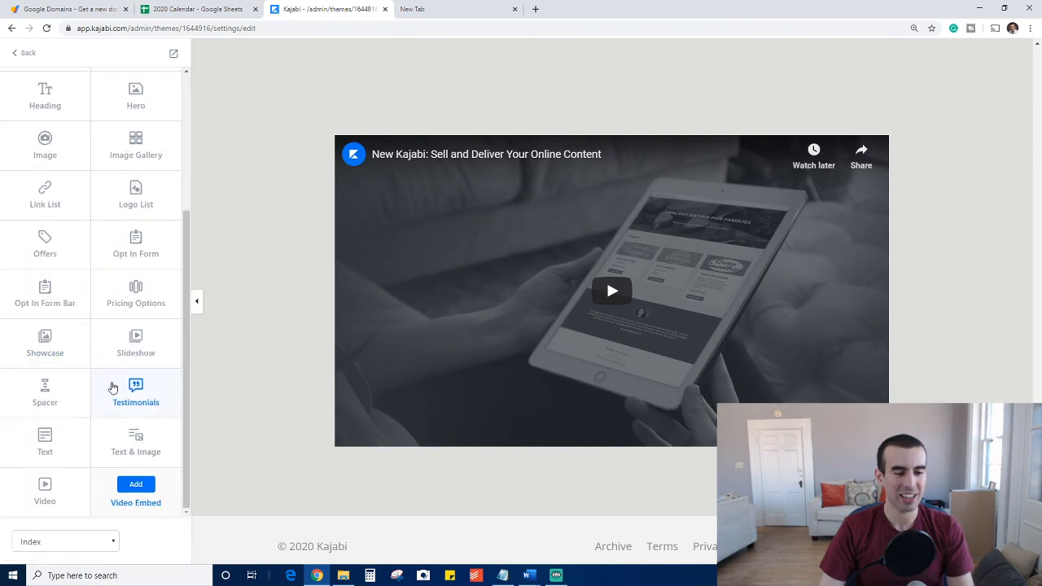
left_click(27, 54)
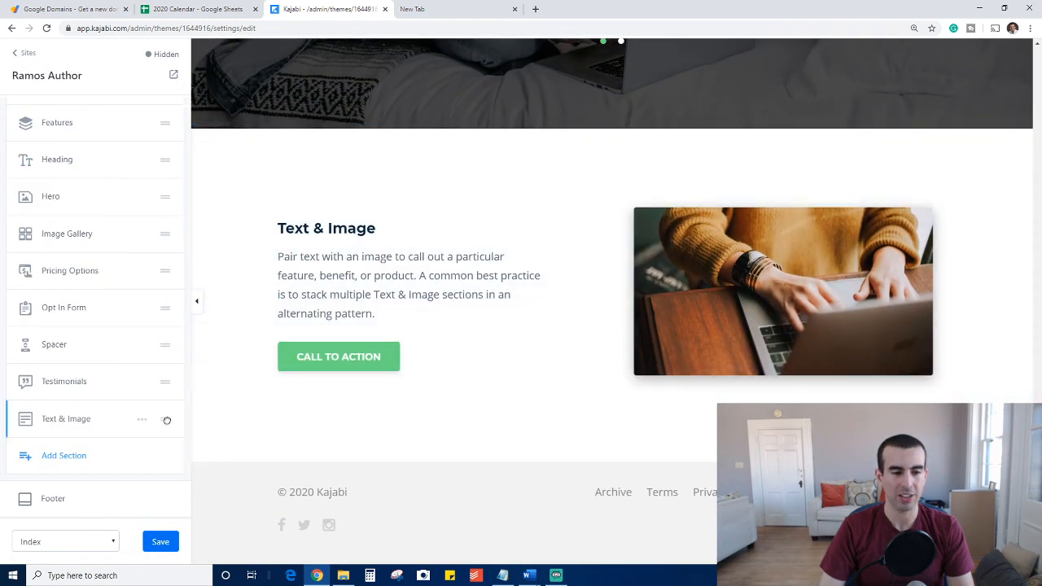
Move the newly added Text & Image section between Image Gallery and Pricing Options, and hide it.
left_click_drag(165, 418, 173, 270)
left_click(141, 272)
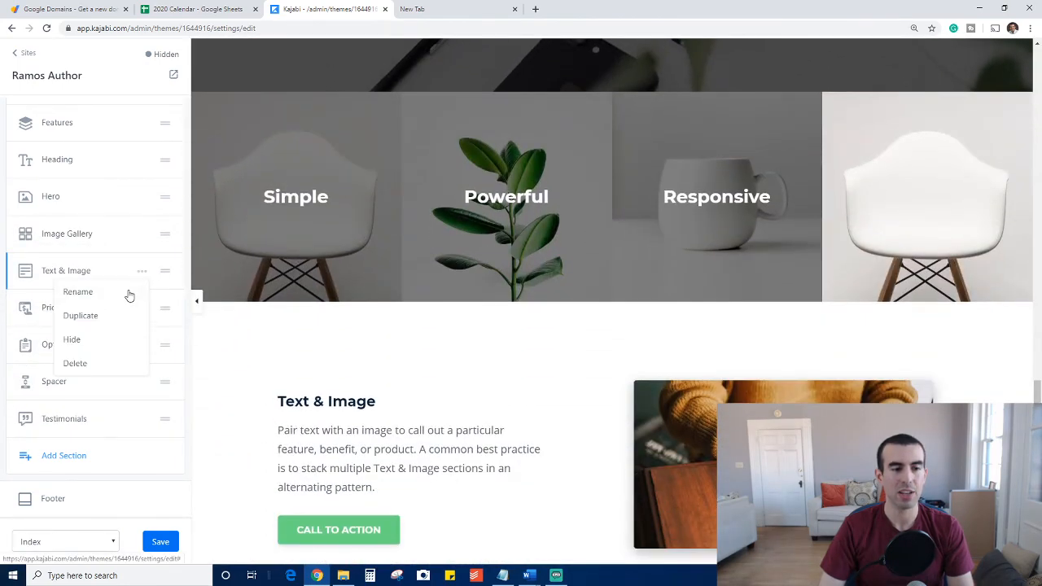
left_click(95, 343)
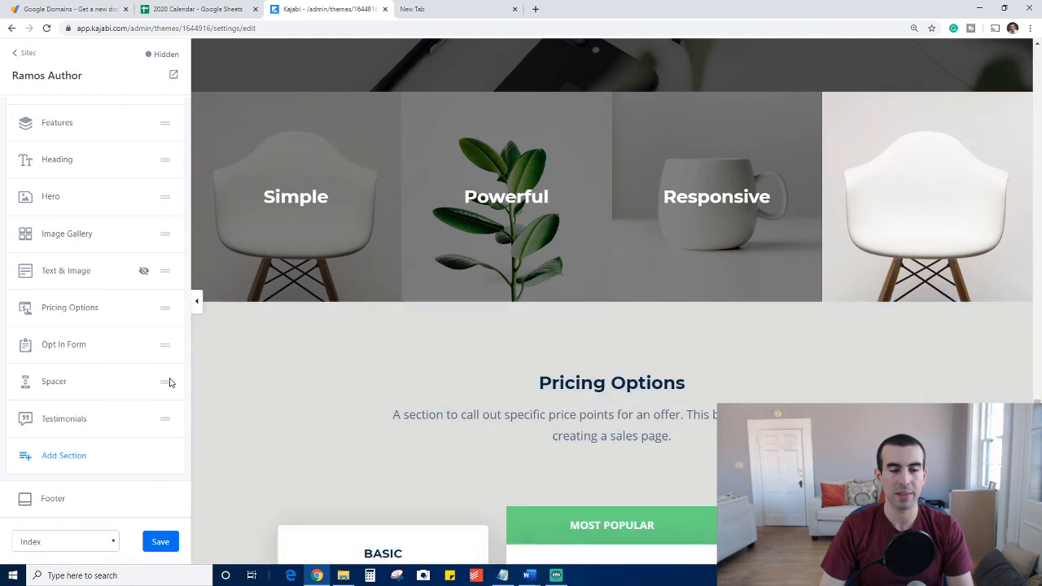
Delete the Pricing Options section located between the Text & Image and Opt In Form sections.
left_click(140, 308)
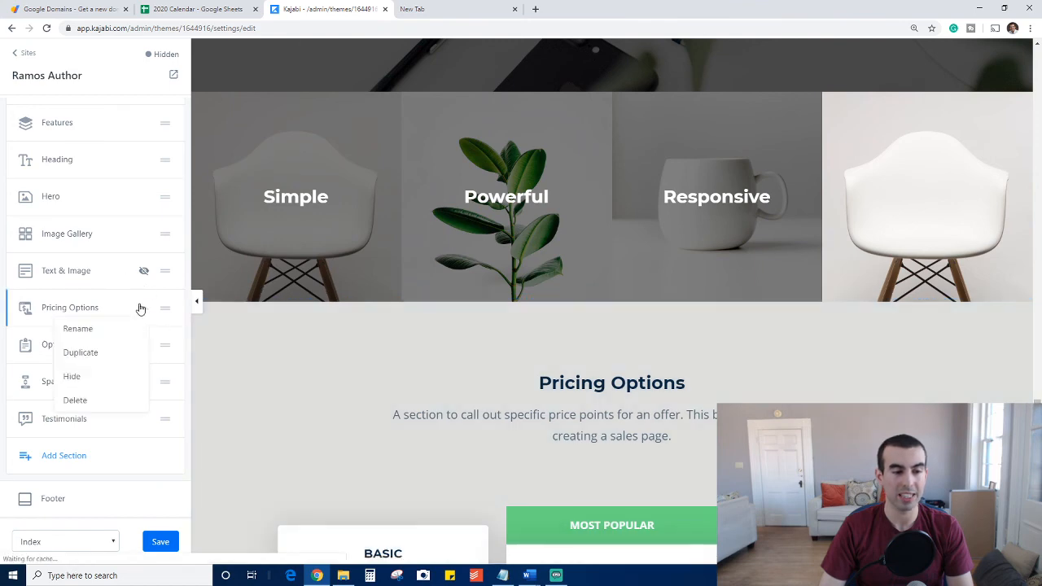
left_click(101, 404)
Review the arranged sections throughout the home page preview, from the header to the footer.
scroll(101, 442, "up", 6)
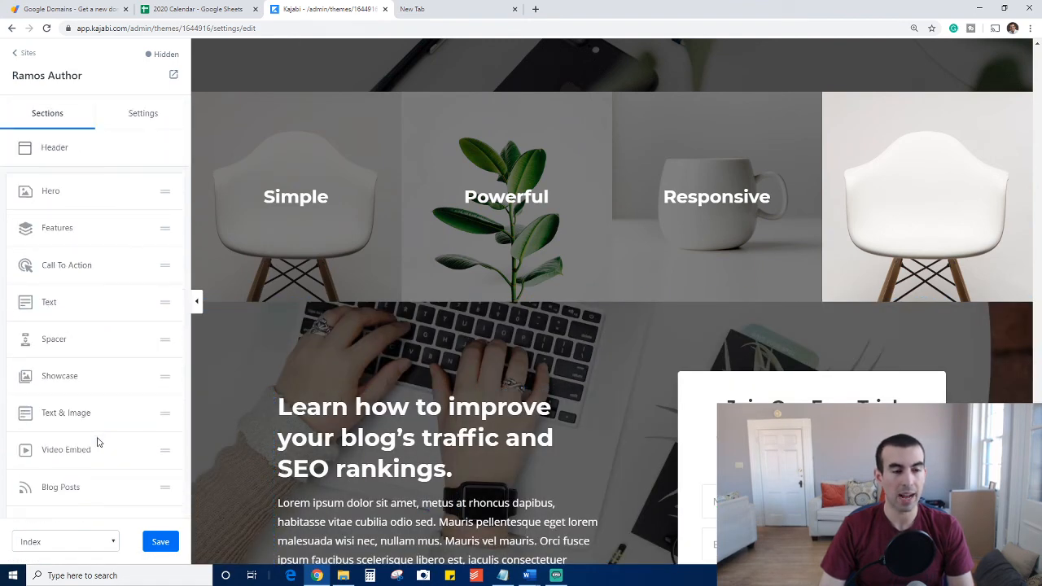
scroll(548, 374, "down", 15)
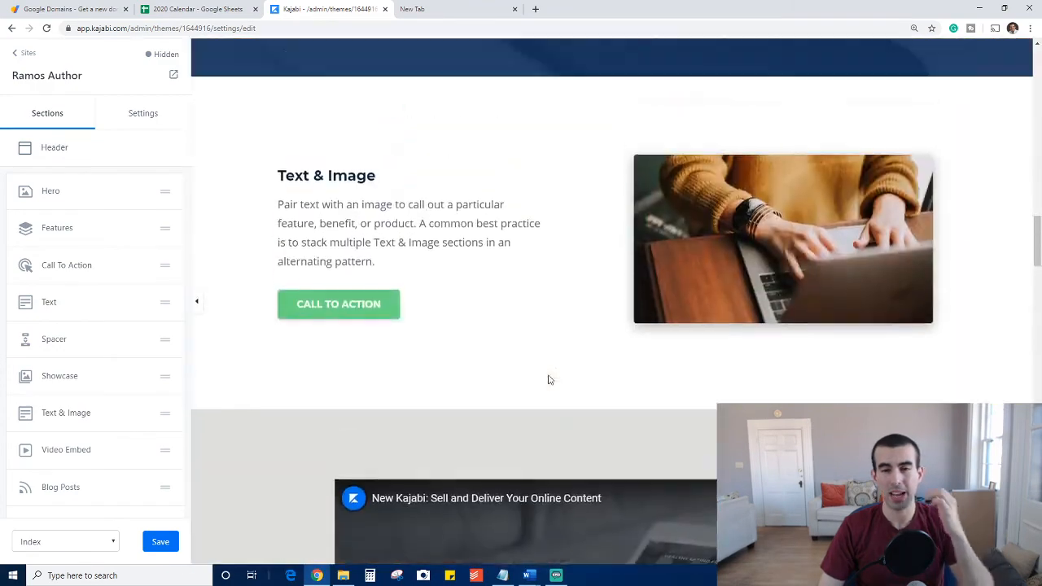
scroll(548, 379, "up", 20)
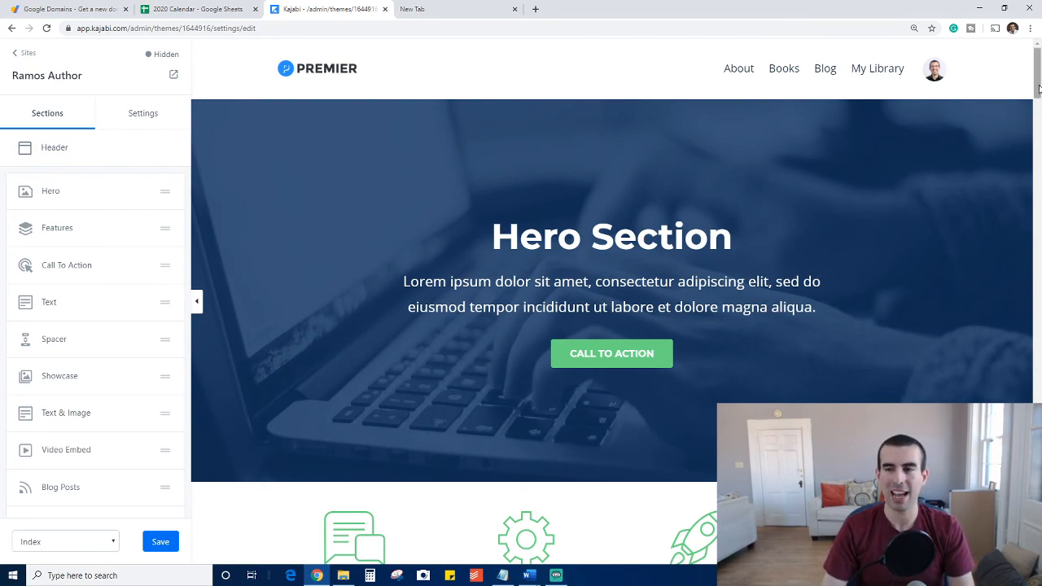
left_click_drag(1038, 88, 1037, 562)
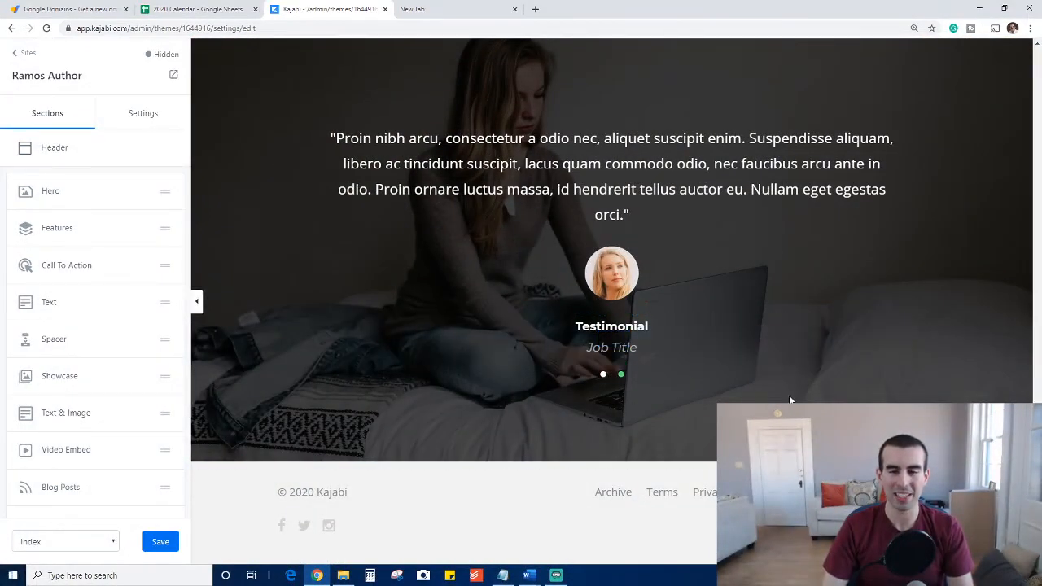
scroll(789, 400, "up", 4)
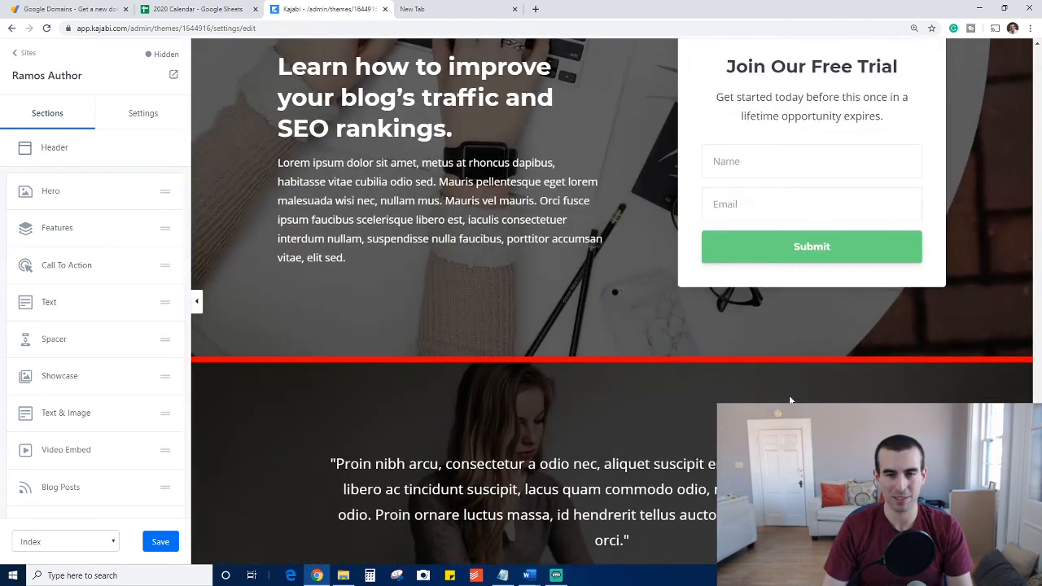
scroll(789, 400, "up", 20)
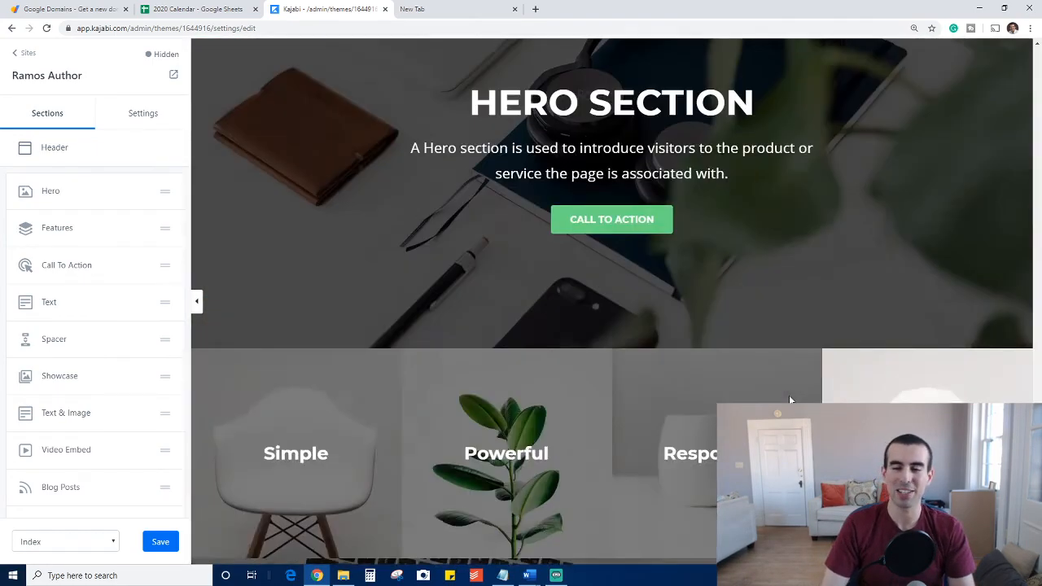
scroll(789, 399, "up", 20)
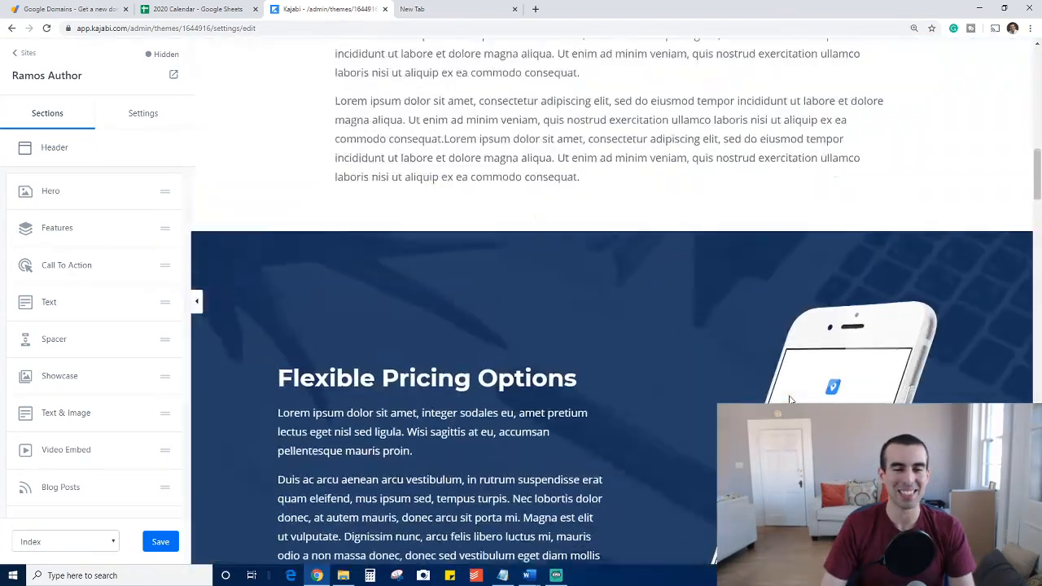